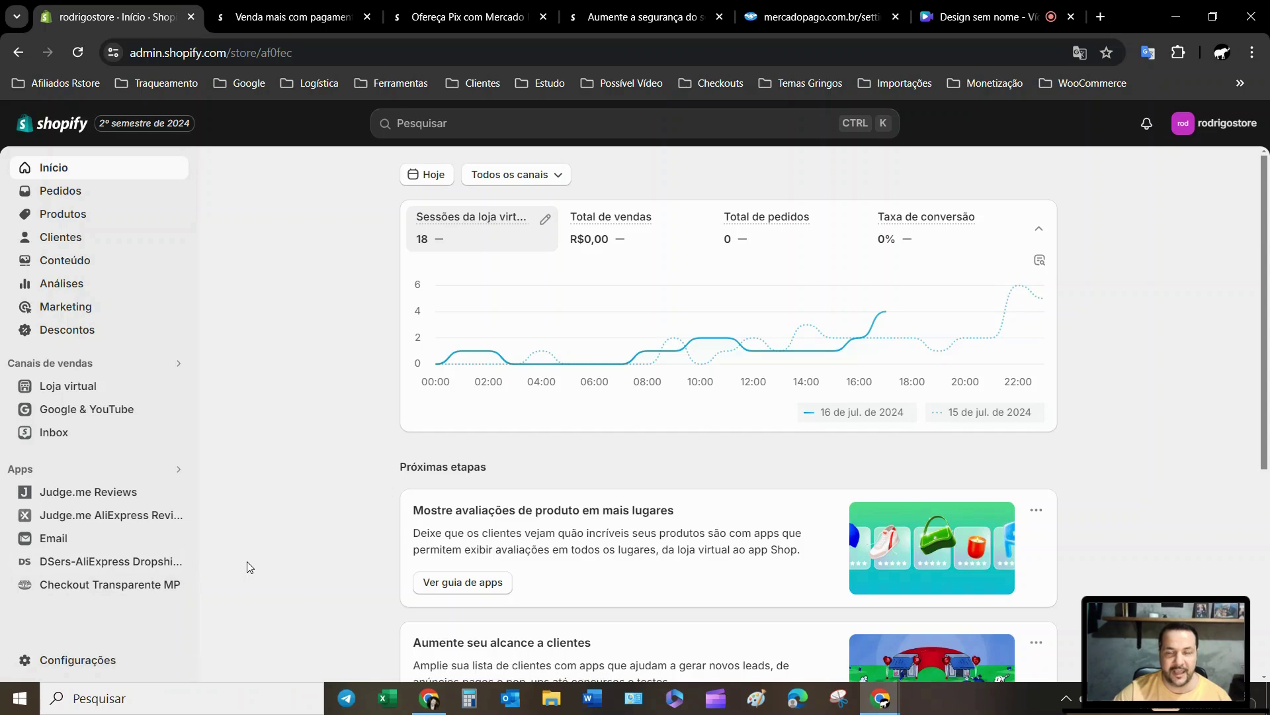
# Uninstall the Checkout Transparente MP app from the store and leave the apps and sales channels settings
pyautogui.click(150, 586)
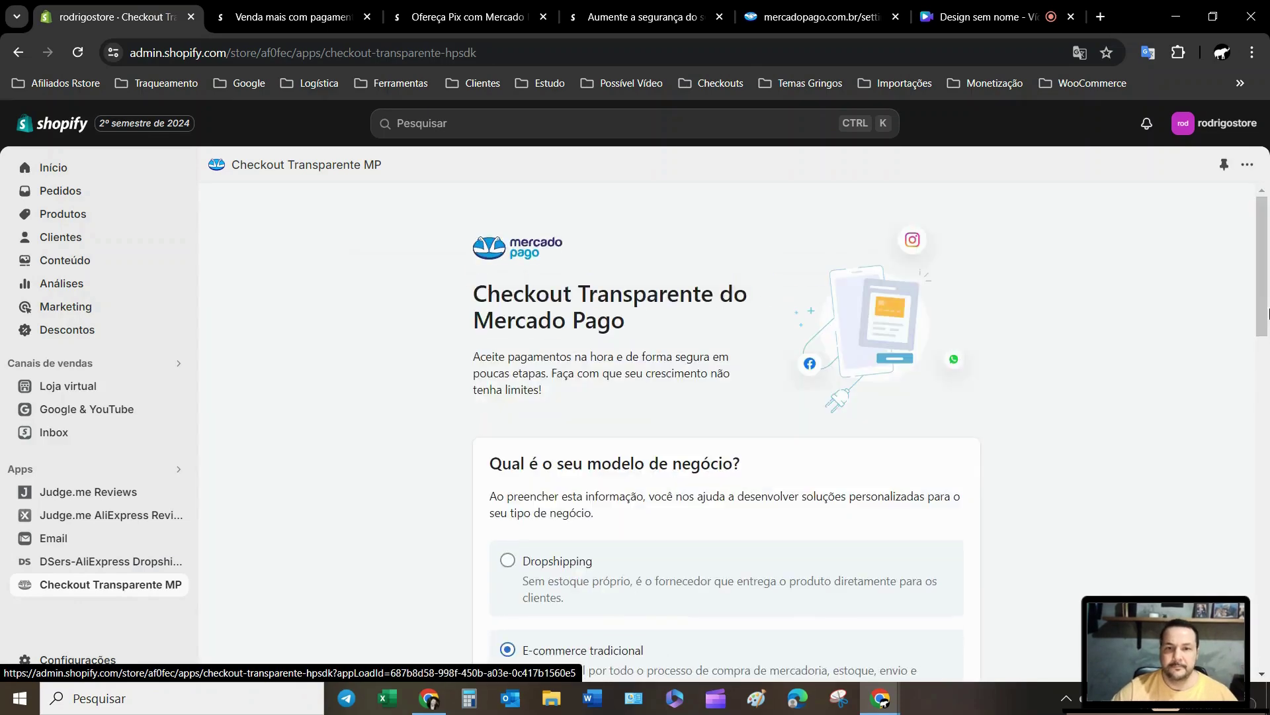
pyautogui.click(1246, 165)
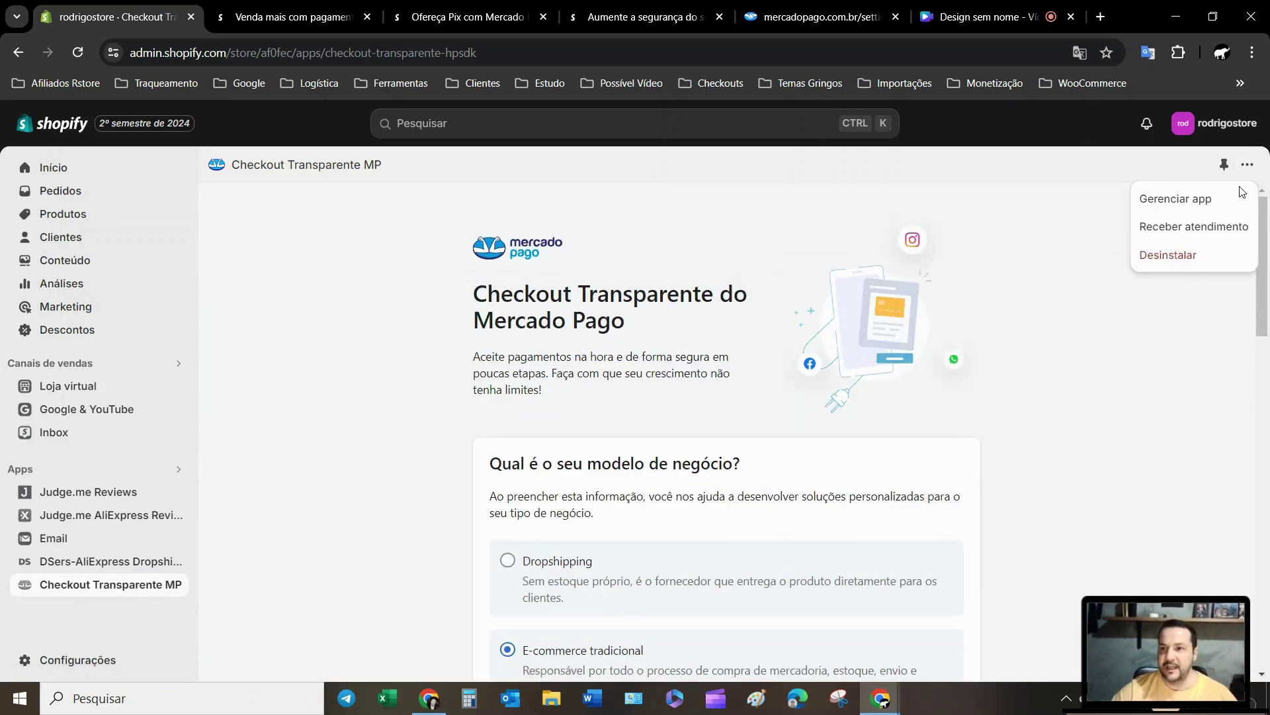
pyautogui.click(1156, 256)
pyautogui.click(825, 492)
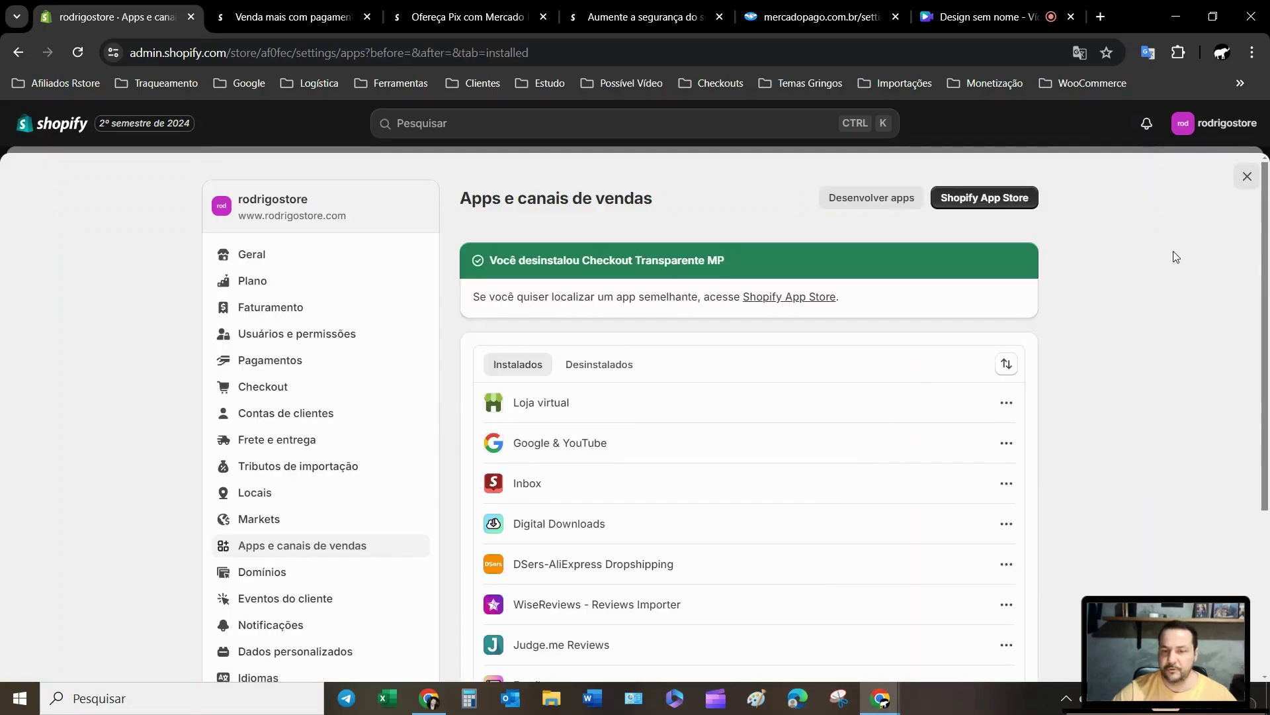
pyautogui.click(1248, 176)
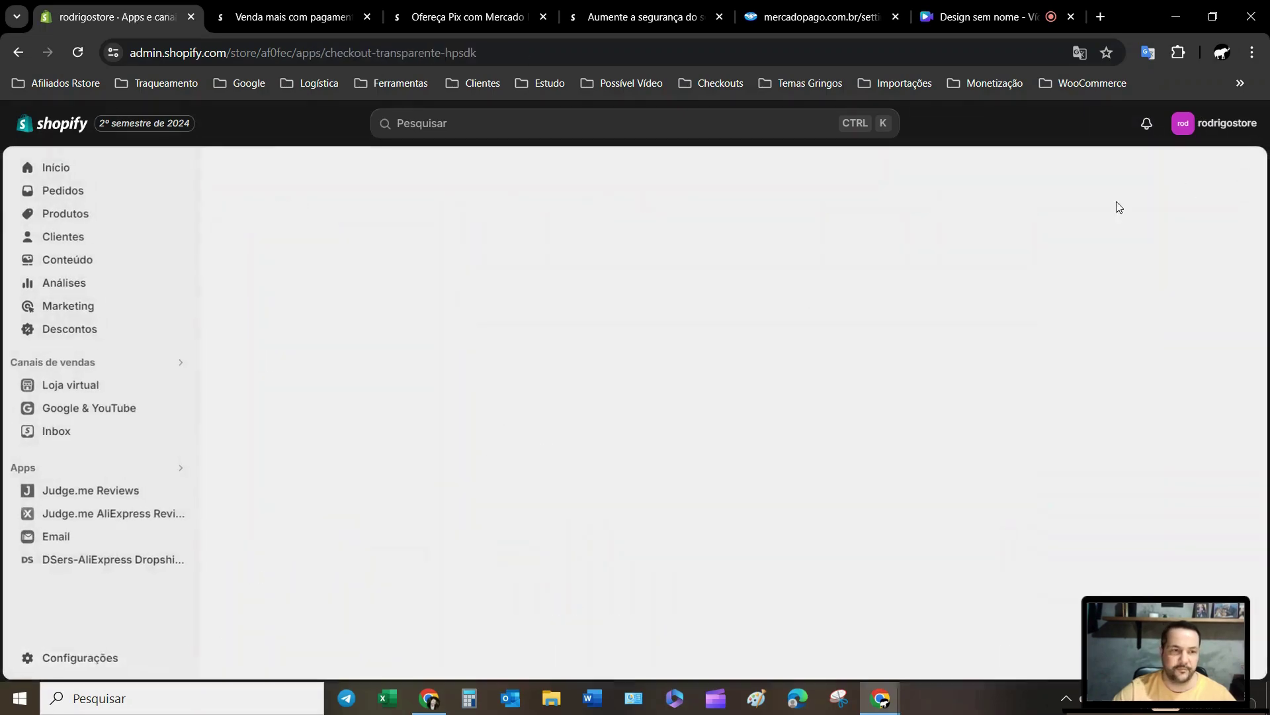
# Deactivate the legacy Mercado Pago payment method in the store's payment settings and confirm the deactivation
pyautogui.click(73, 662)
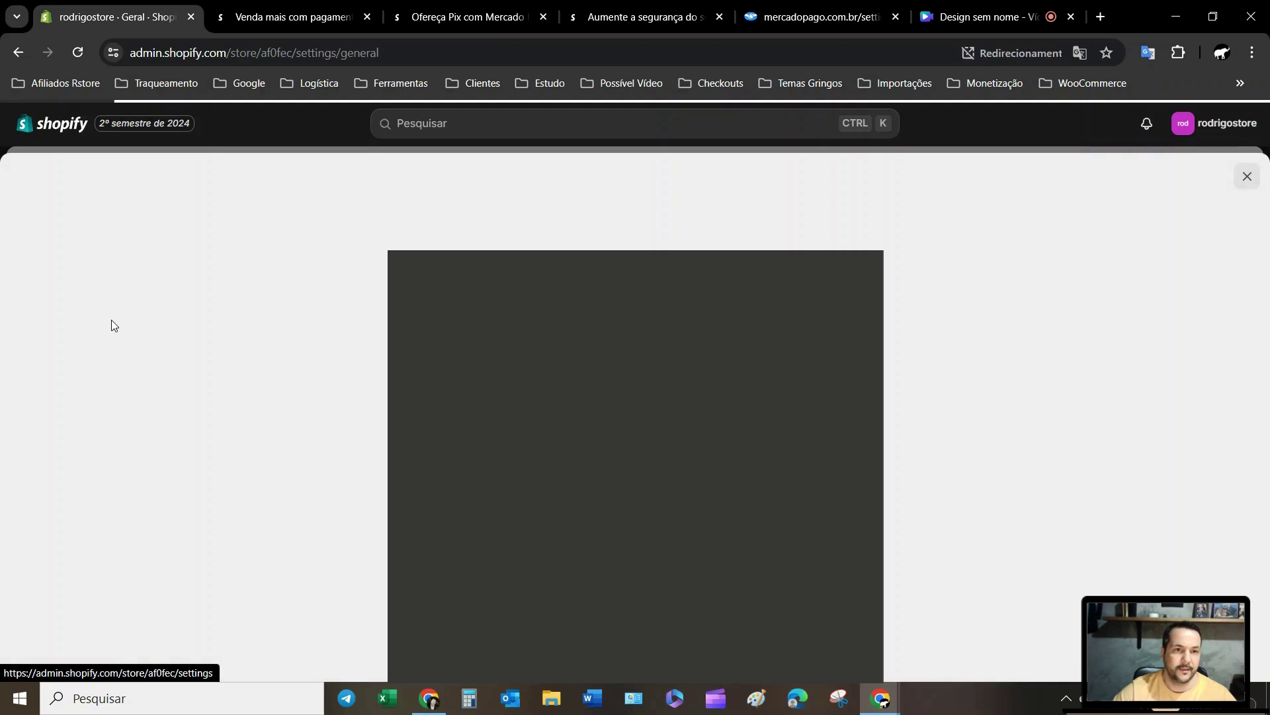
pyautogui.click(259, 363)
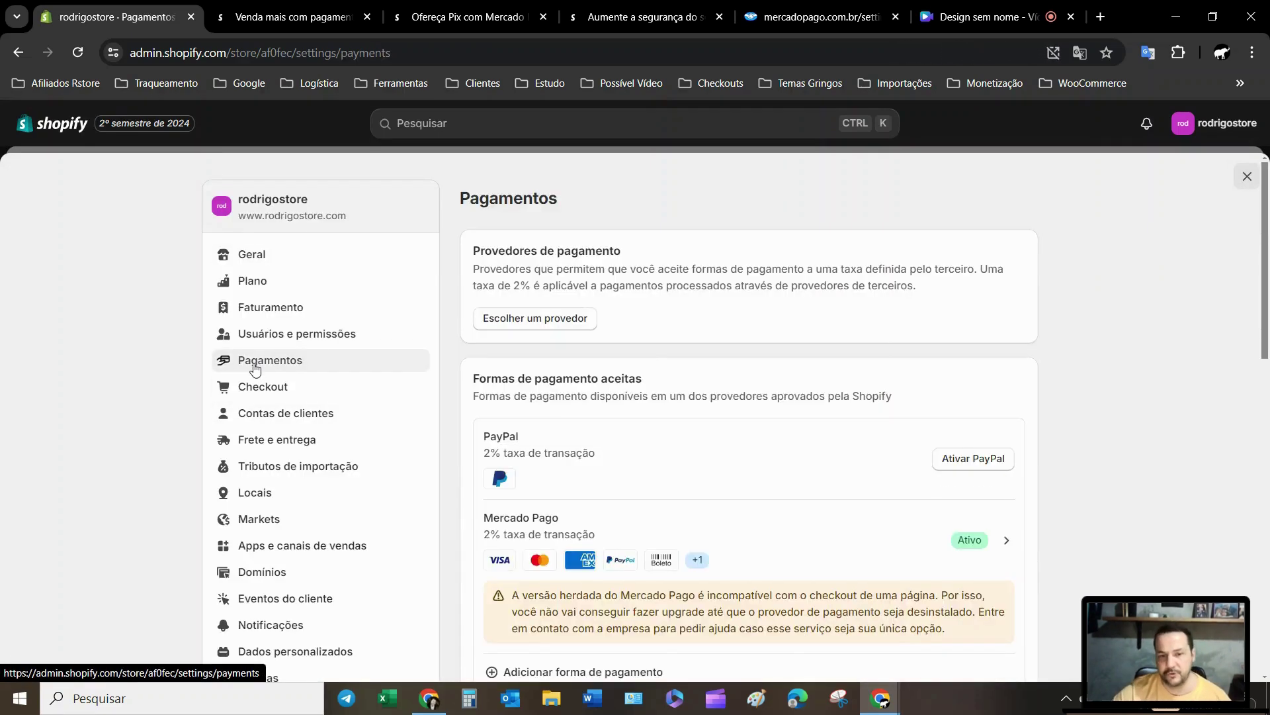
pyautogui.scroll(-2, 791, 558)
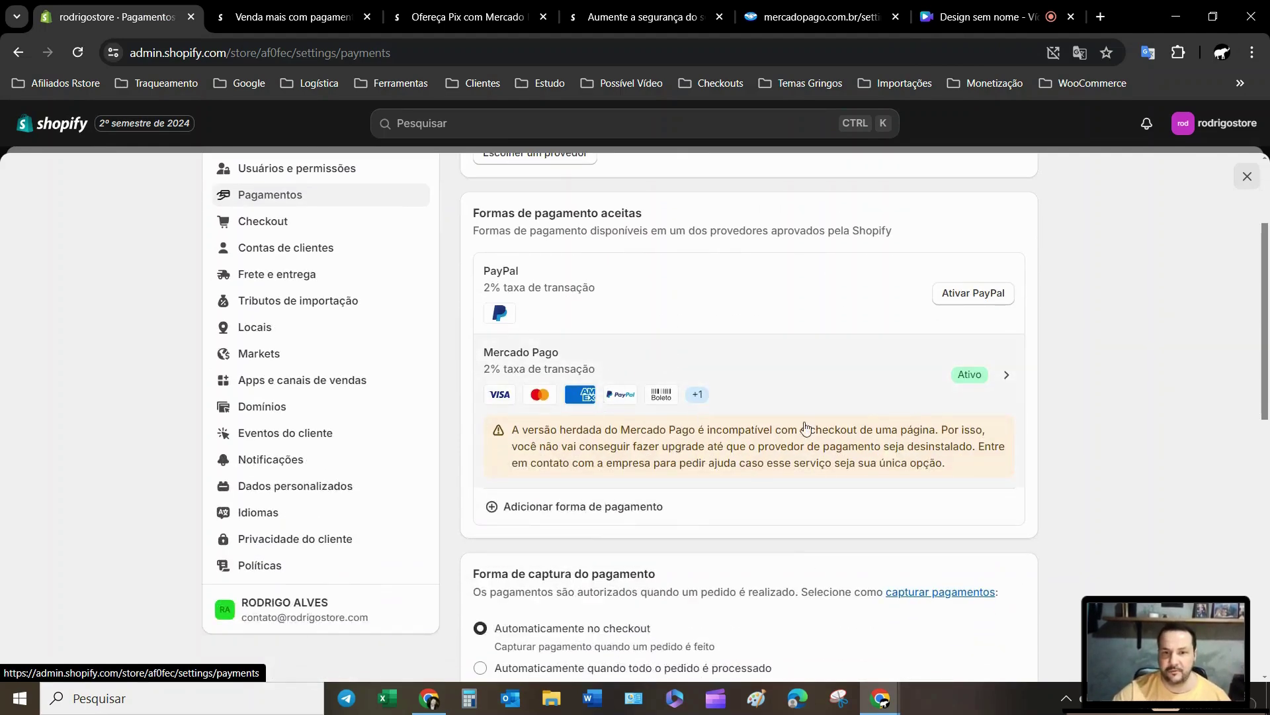
pyautogui.scroll(1, 797, 408)
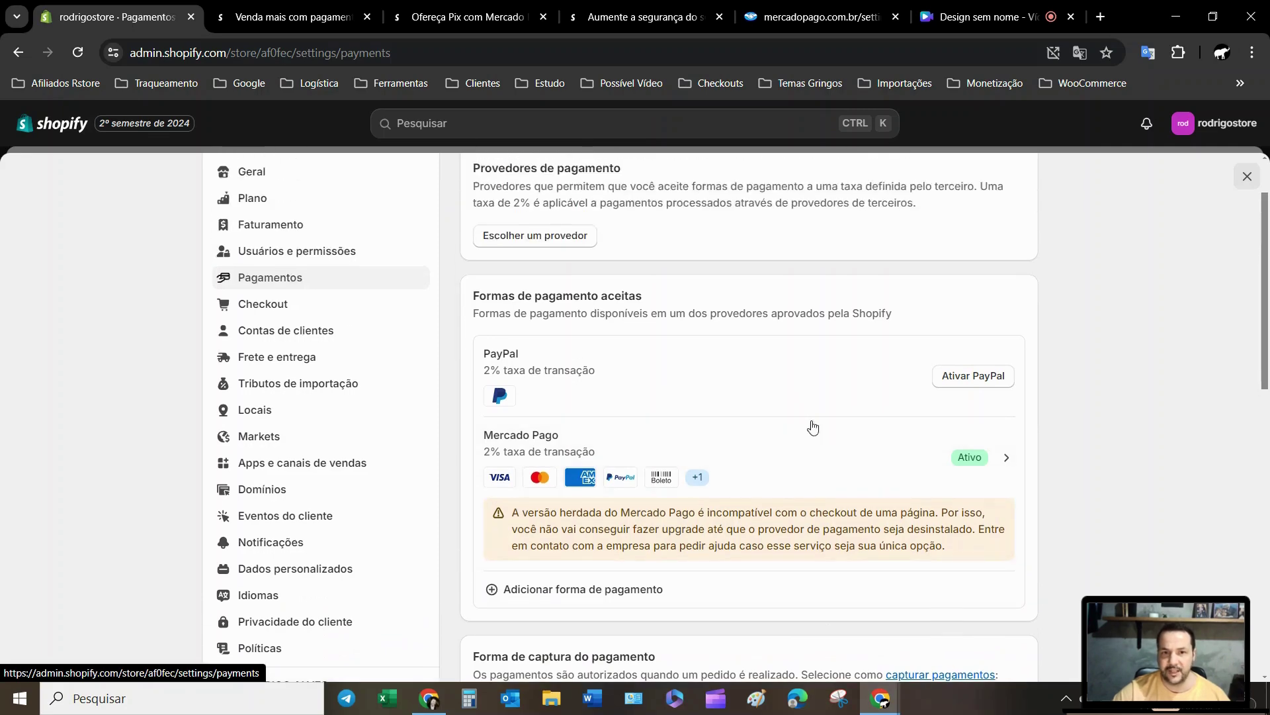
pyautogui.click(1007, 461)
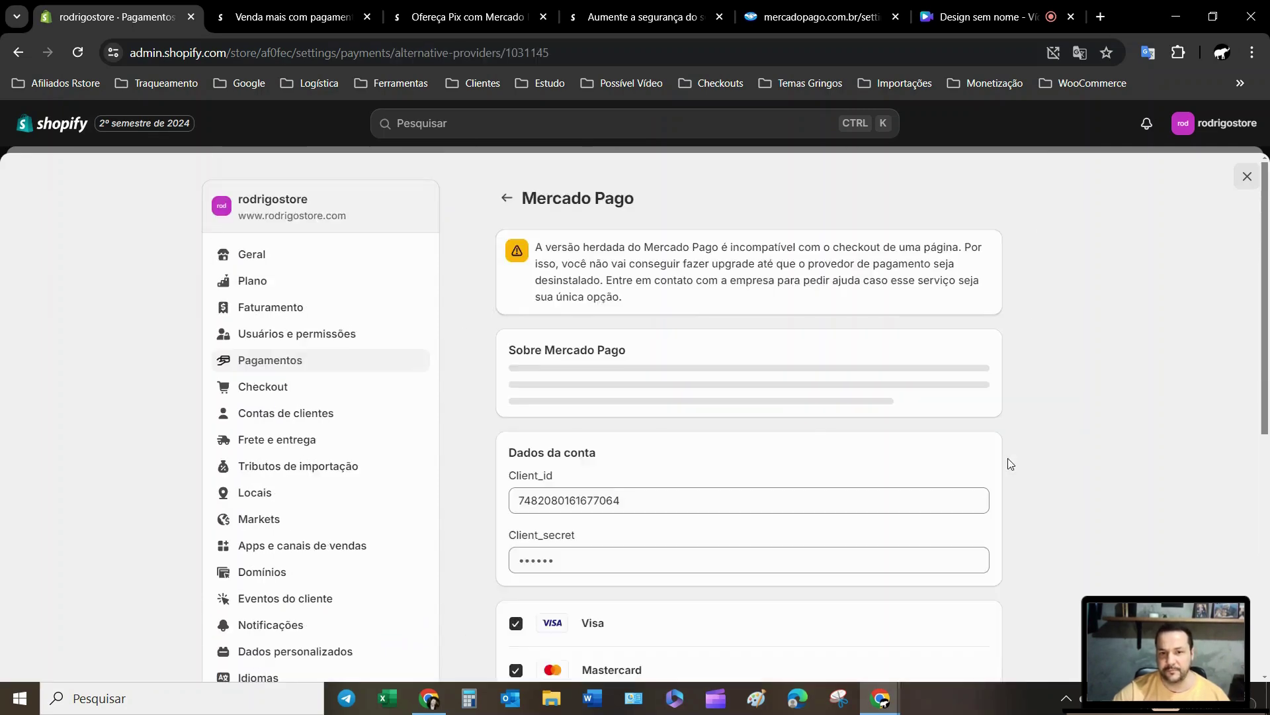
pyautogui.scroll(-5, 1001, 467)
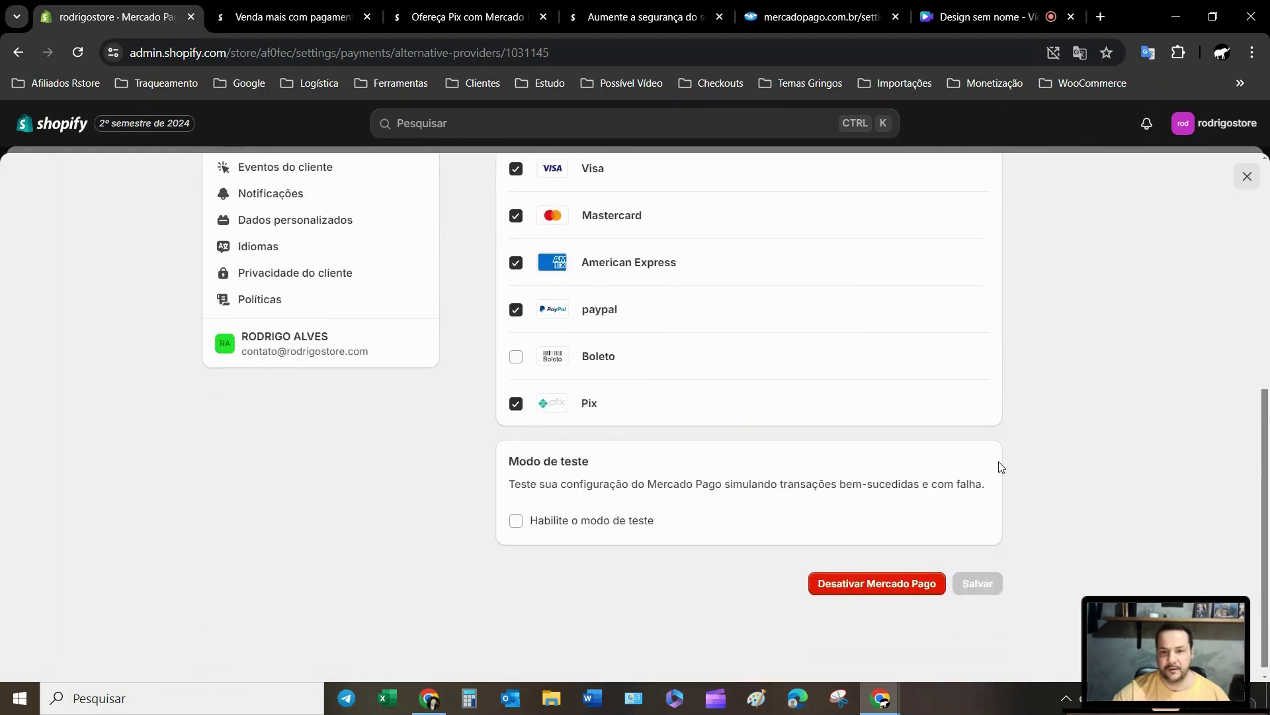
pyautogui.click(876, 581)
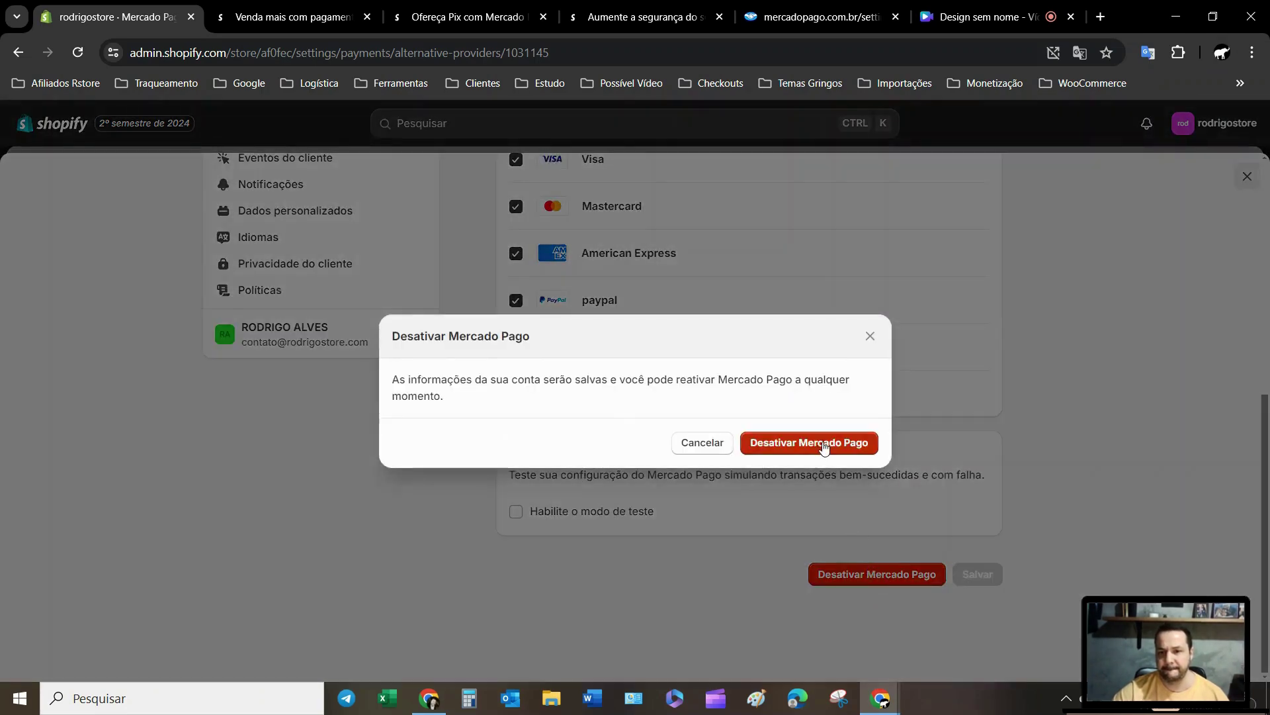
pyautogui.click(824, 448)
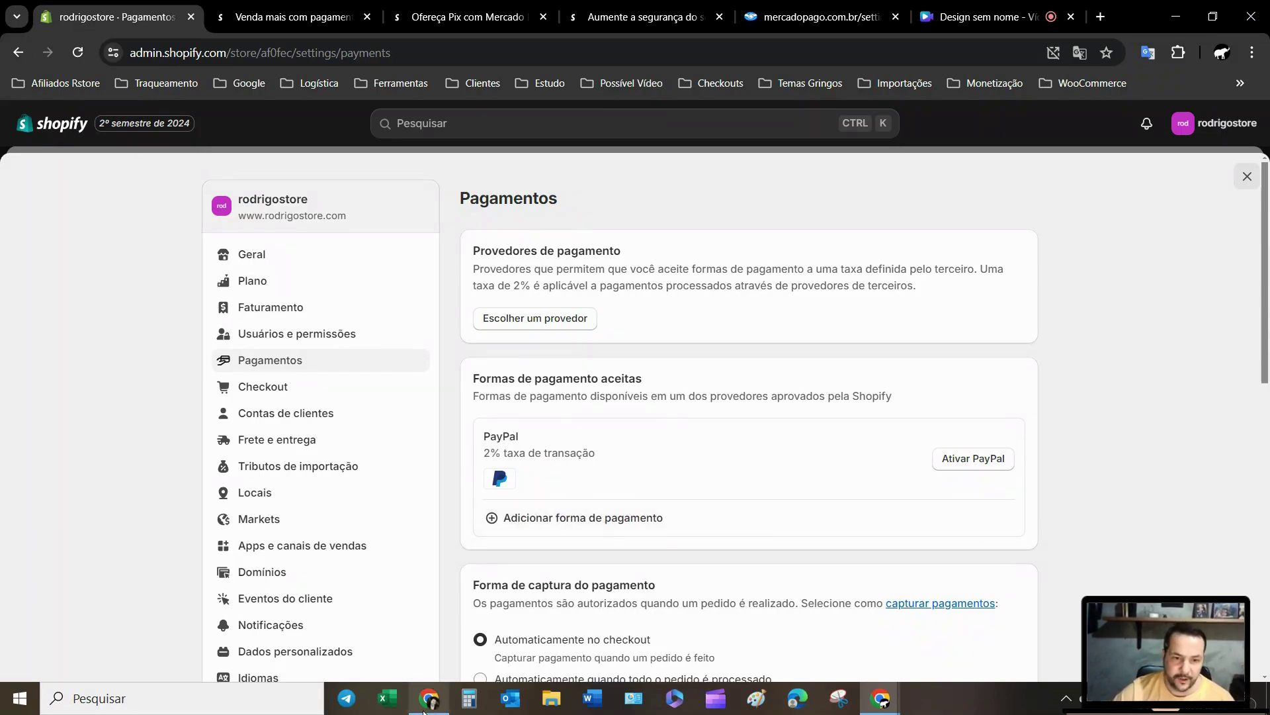
# Switch to the Mercado Pago Developers browser window and look through the news filtered by Shopify
pyautogui.click(423, 711)
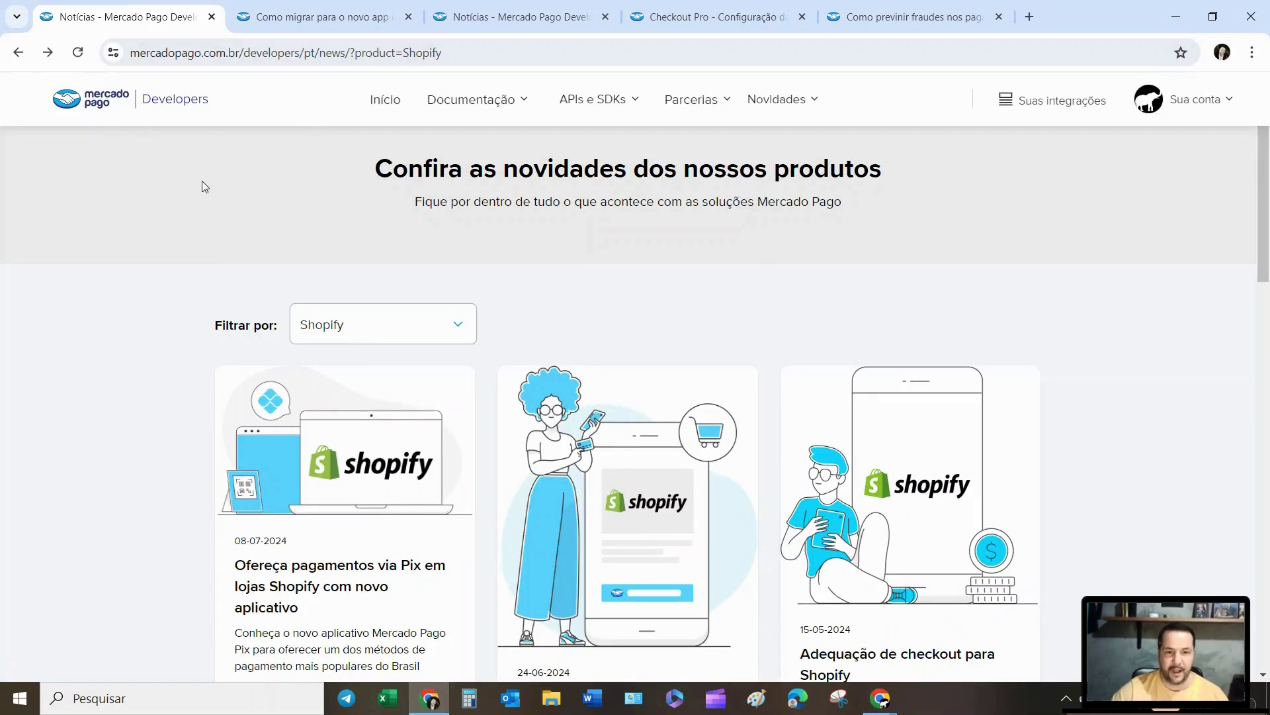
pyautogui.scroll(-2, 659, 501)
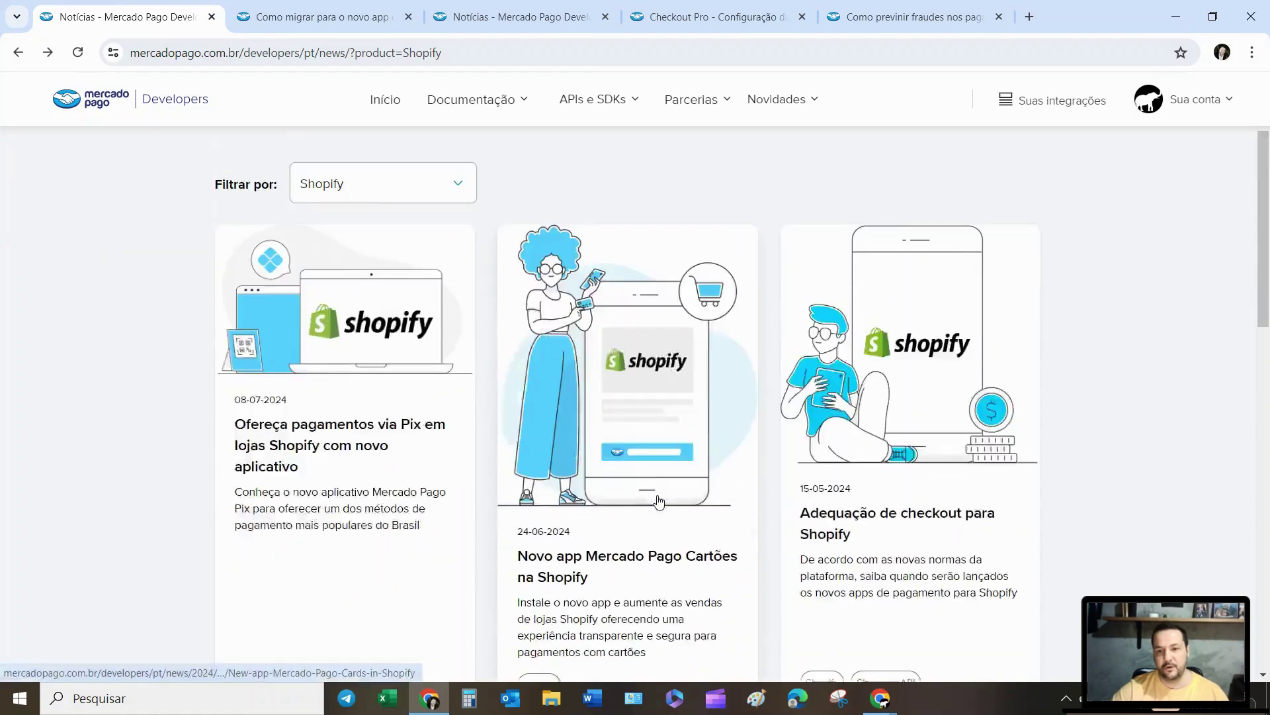
pyautogui.scroll(-2, 448, 462)
pyautogui.scroll(-2, 357, 428)
pyautogui.scroll(3, 357, 428)
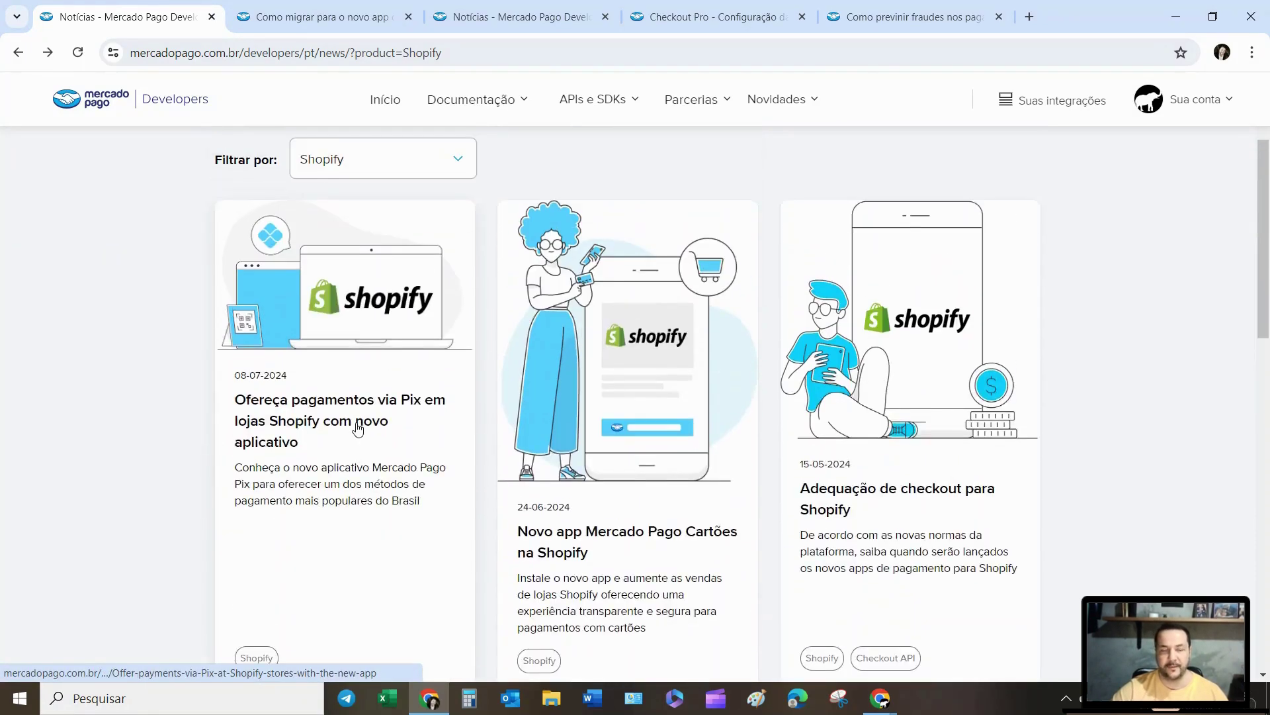
pyautogui.scroll(1, 358, 428)
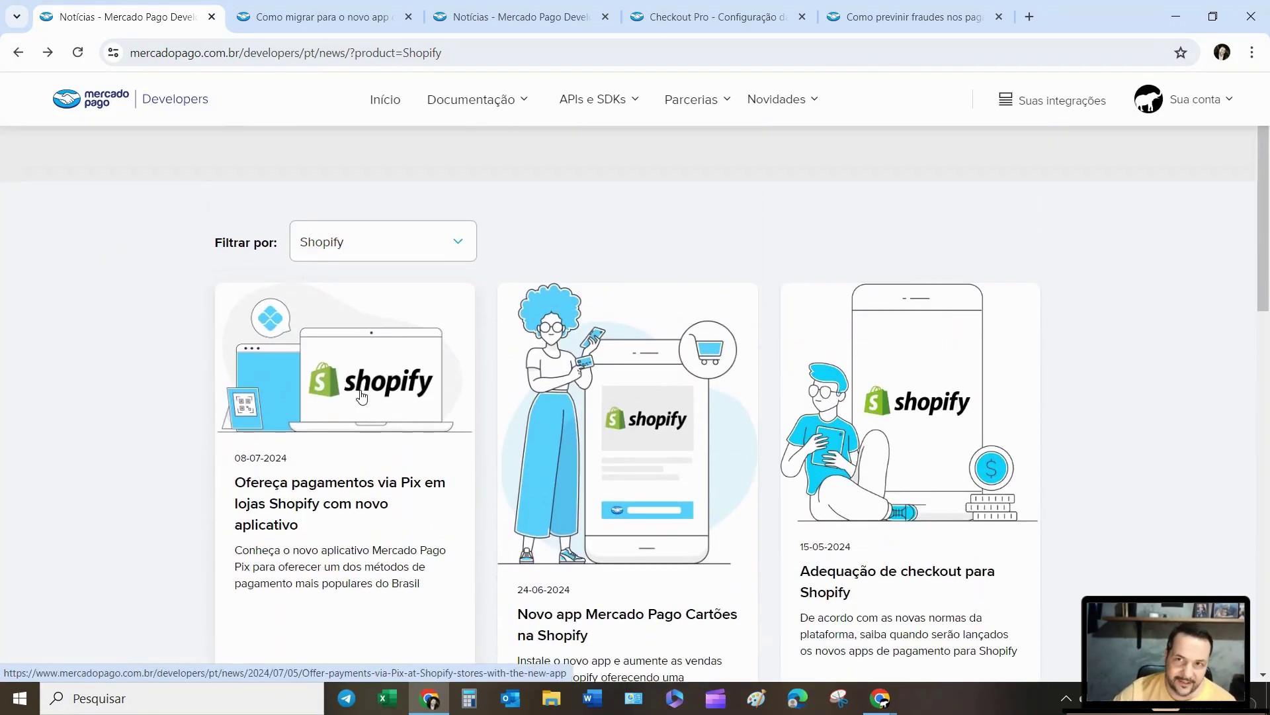
# Review the Mercado Pago pages on migrating to the new cards app, Pix payments, Checkout Pro and card fraud prevention
pyautogui.click(309, 17)
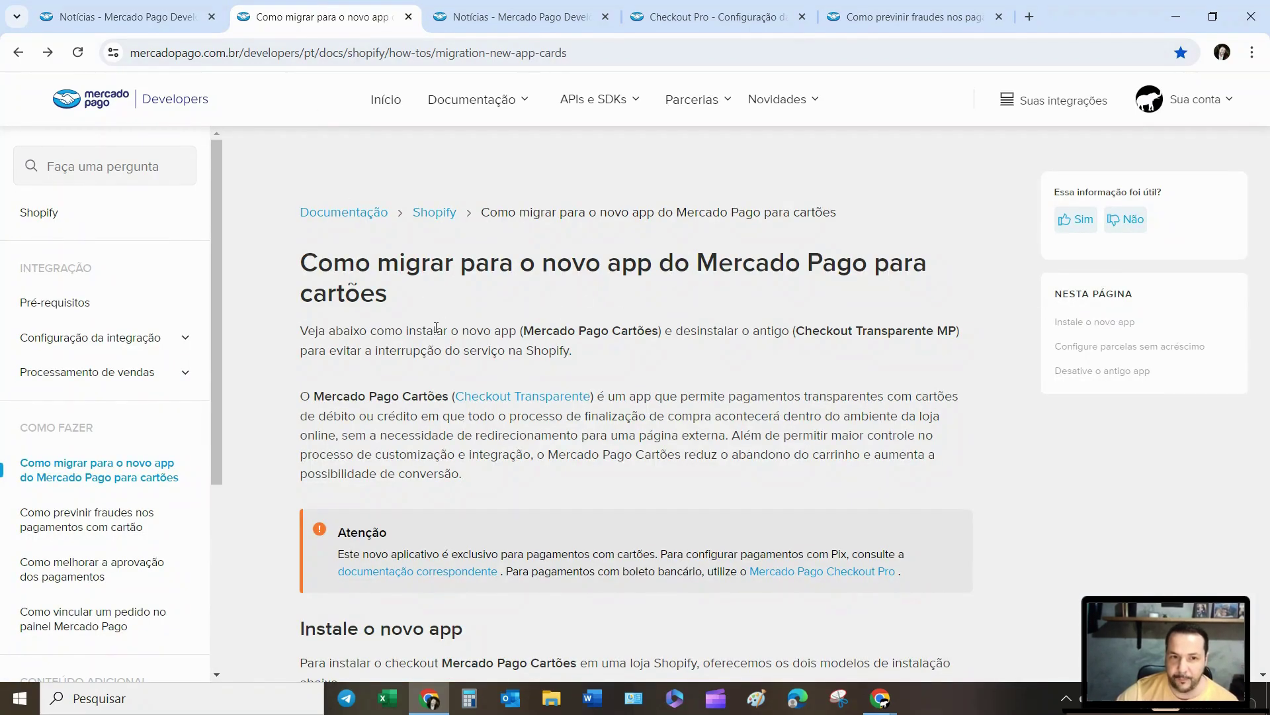
pyautogui.click(504, 18)
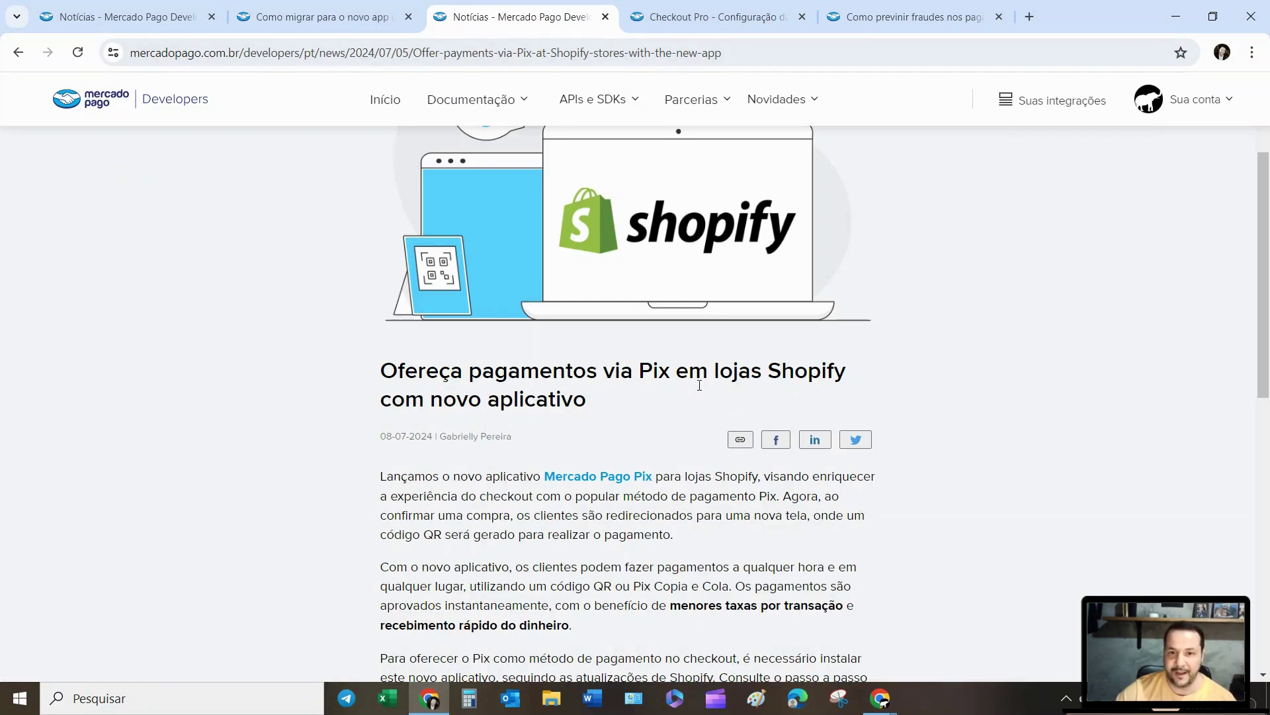
pyautogui.click(731, 16)
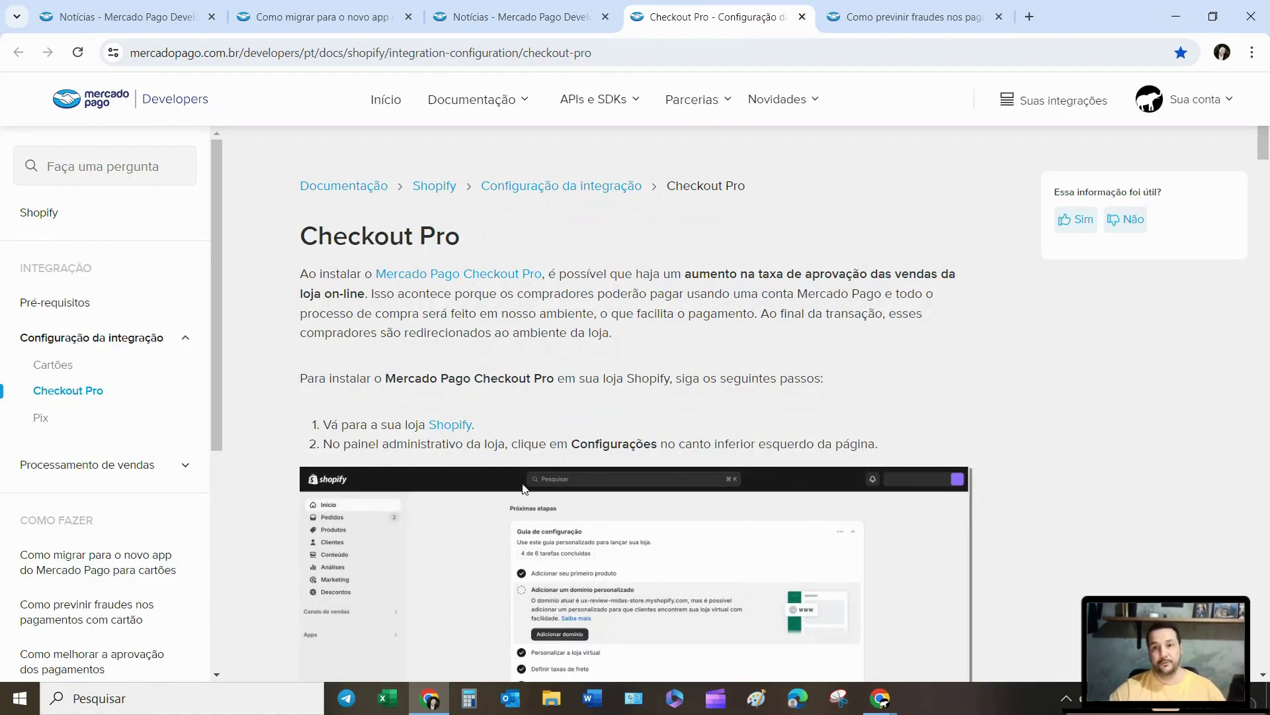
pyautogui.click(894, 20)
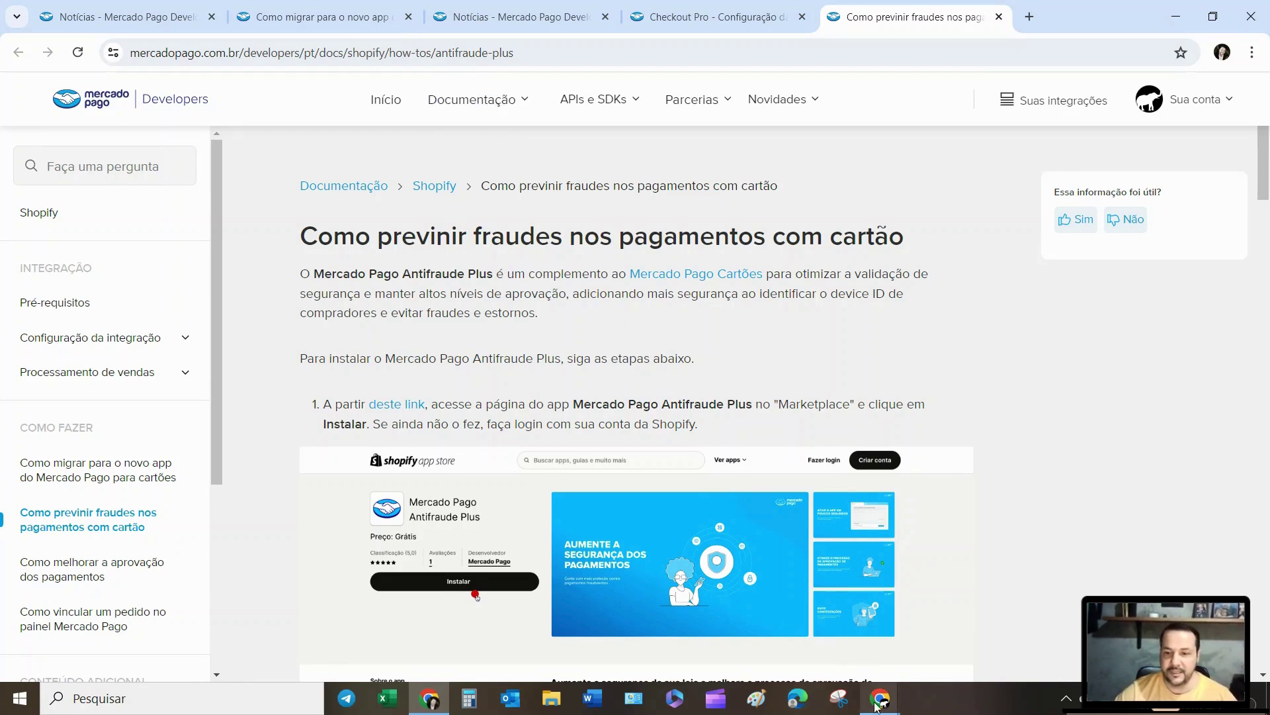
# Return to the Shopify browser window and review the app listings for Mercado Pago Cartões, Pix and Antifraude Plus
pyautogui.moveTo(877, 707)
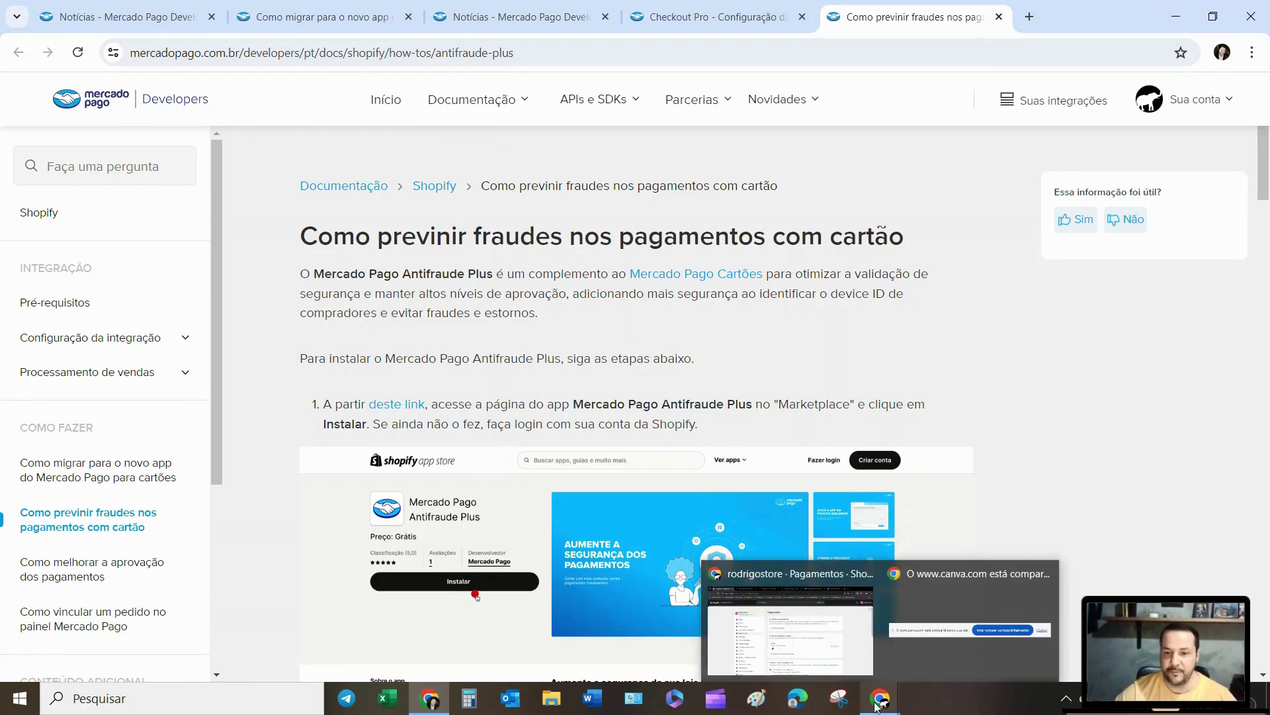
pyautogui.click(855, 664)
pyautogui.click(286, 10)
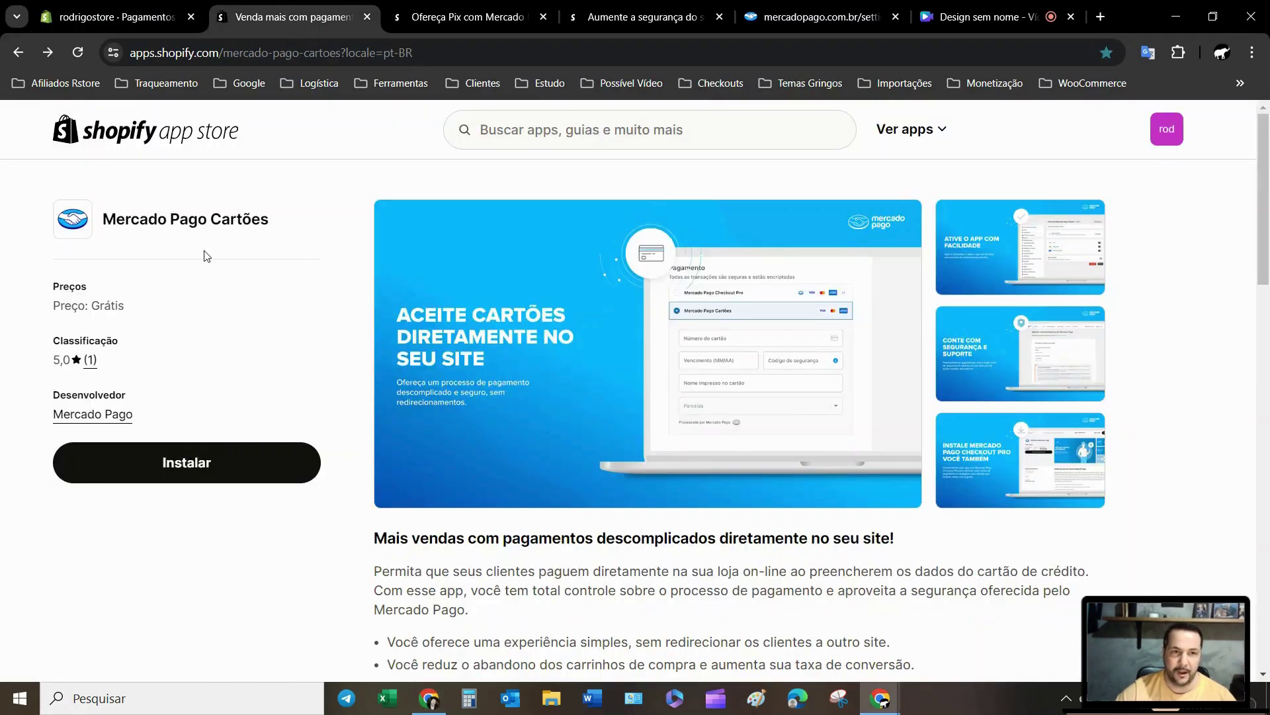
pyautogui.click(465, 24)
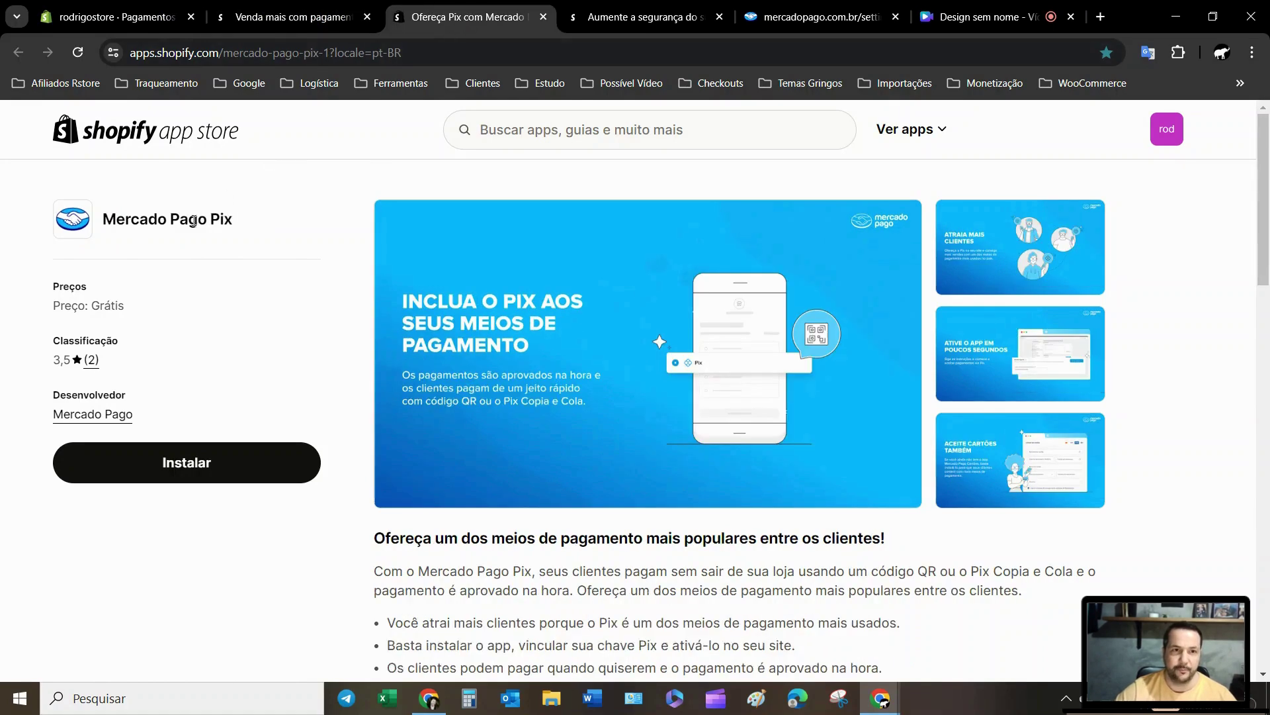
pyautogui.hotkey('ctrl', 'Tab')
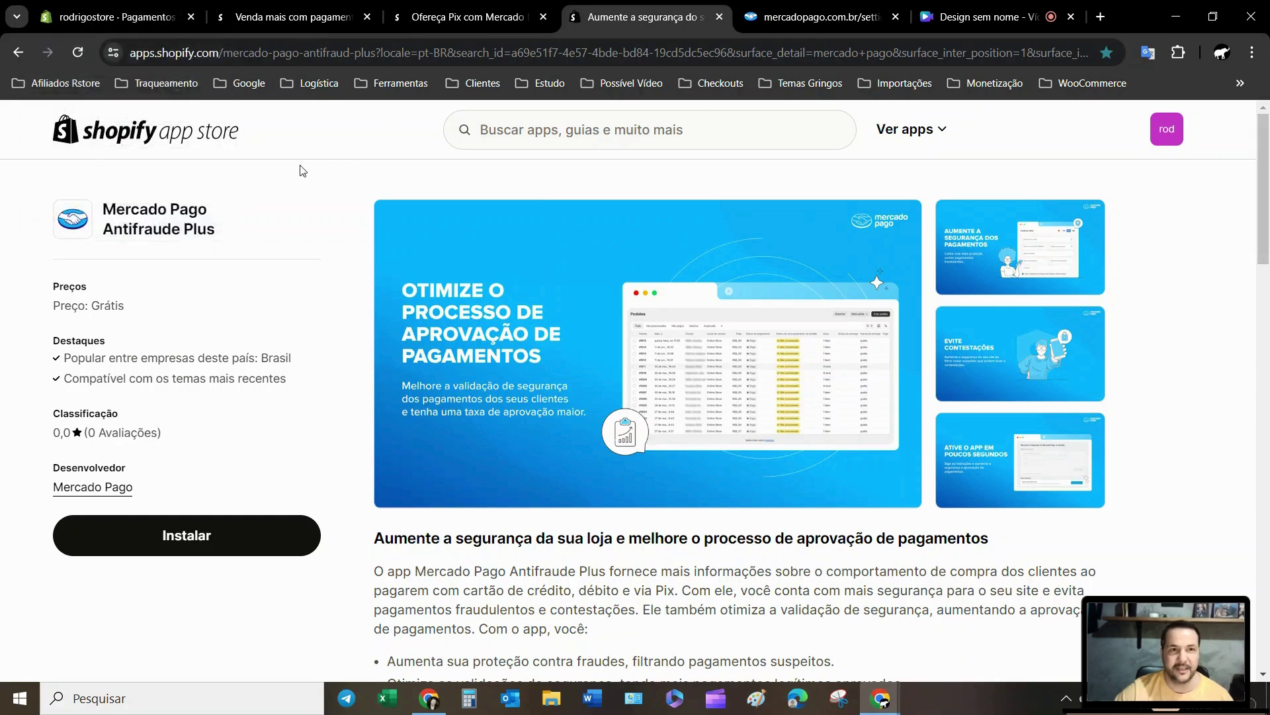
pyautogui.click(99, 18)
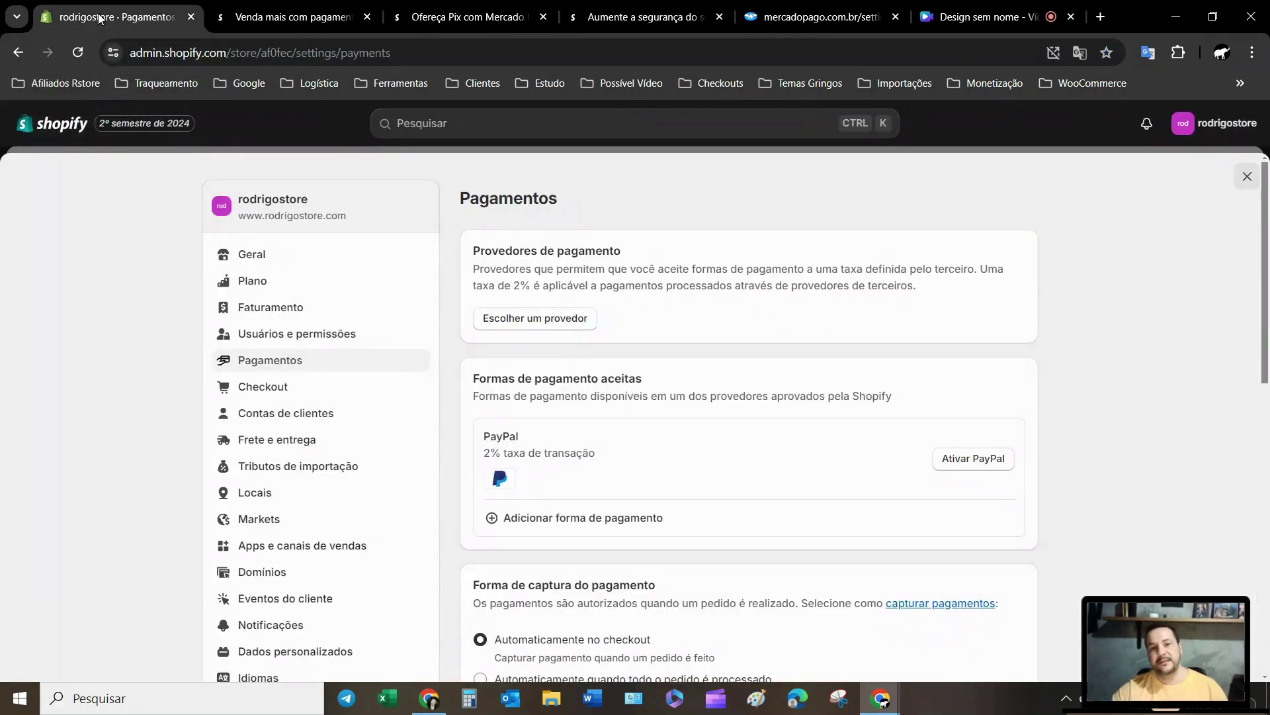
# Install the Mercado Pago Cartões app from the Shopify App Store and approve its access to the store
pyautogui.click(255, 17)
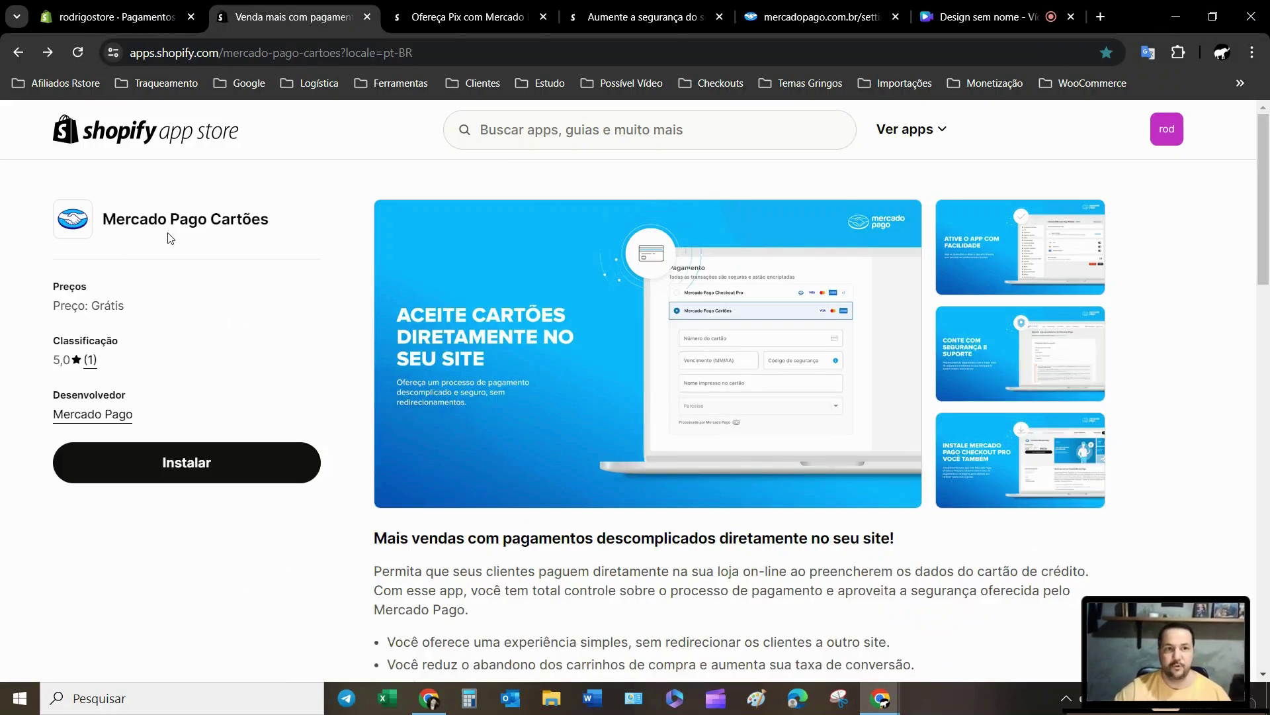
pyautogui.click(209, 463)
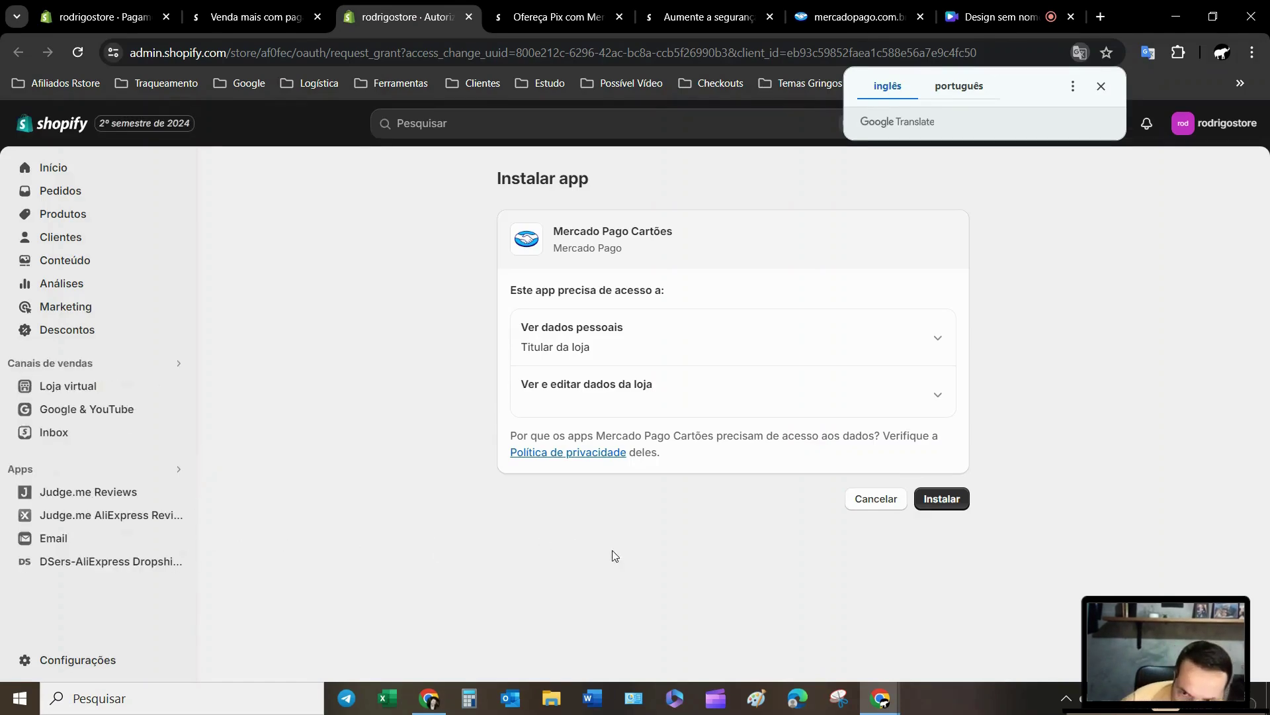
pyautogui.click(947, 505)
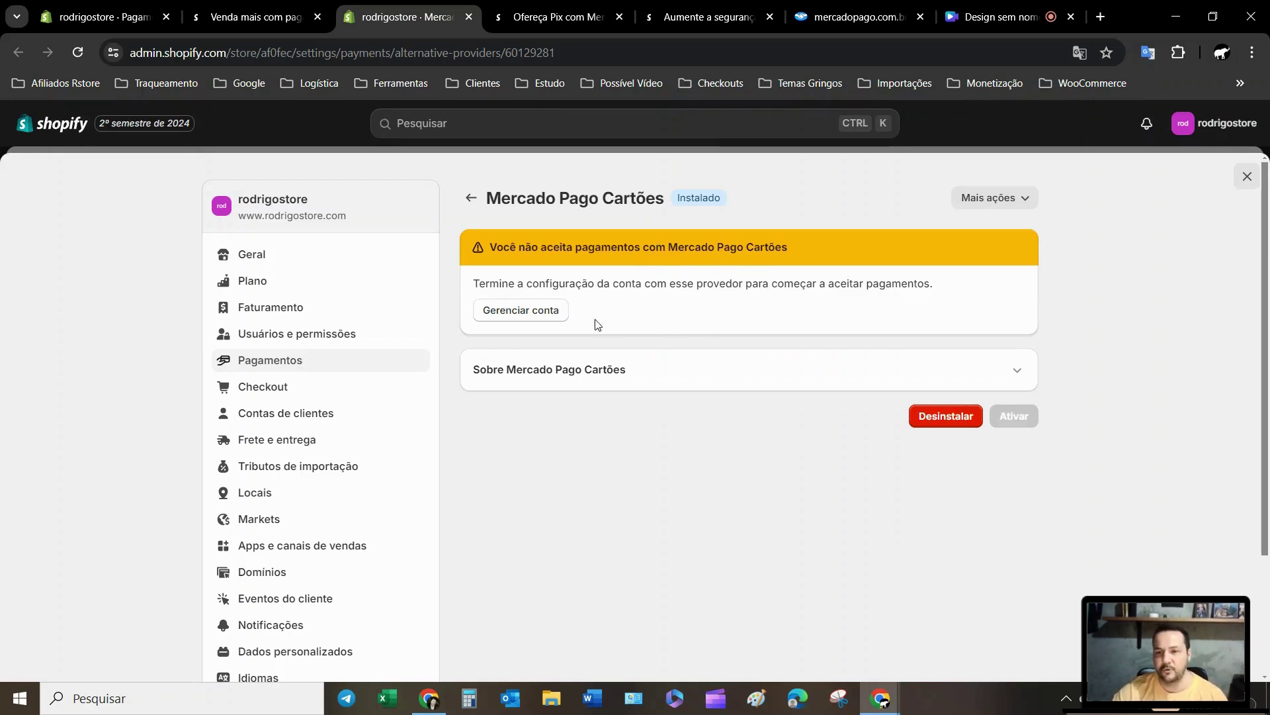
# Open Mercado Pago Cartões account management and paste the Public Key copied from the Mercado Pago production credentials
pyautogui.click(511, 316)
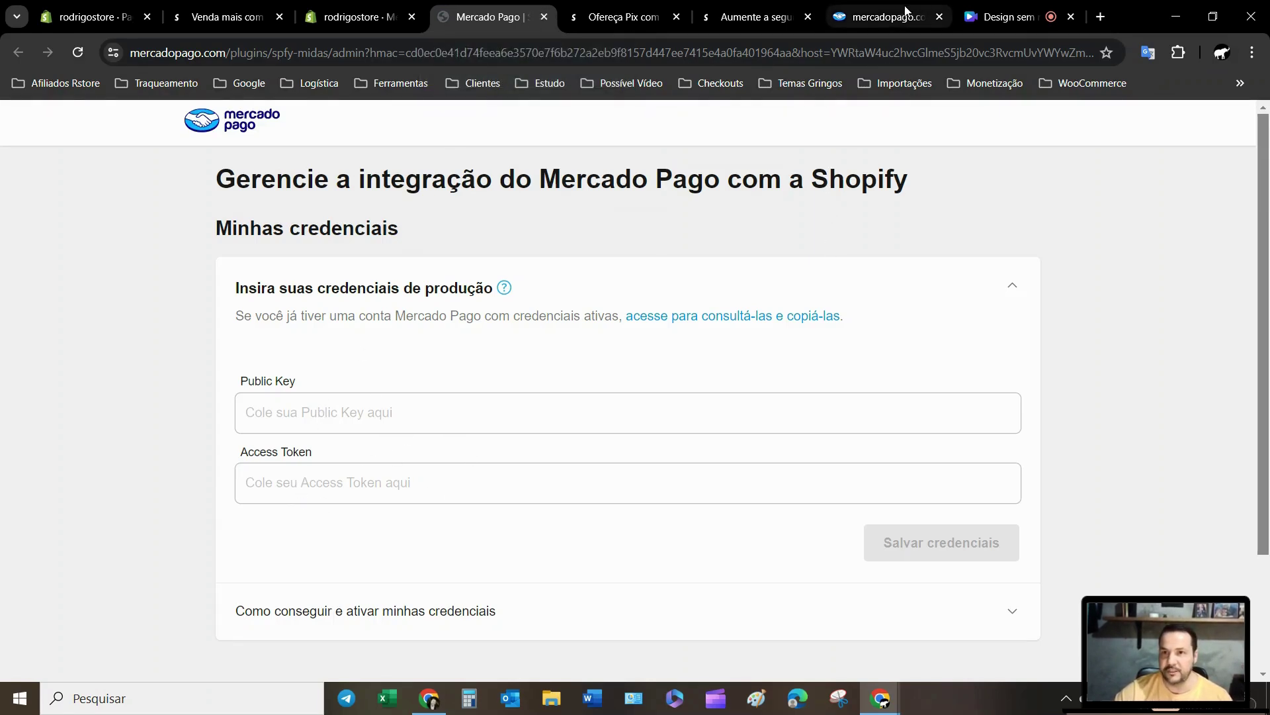
pyautogui.click(884, 18)
pyautogui.moveTo(1080, 448)
pyautogui.click(1110, 434)
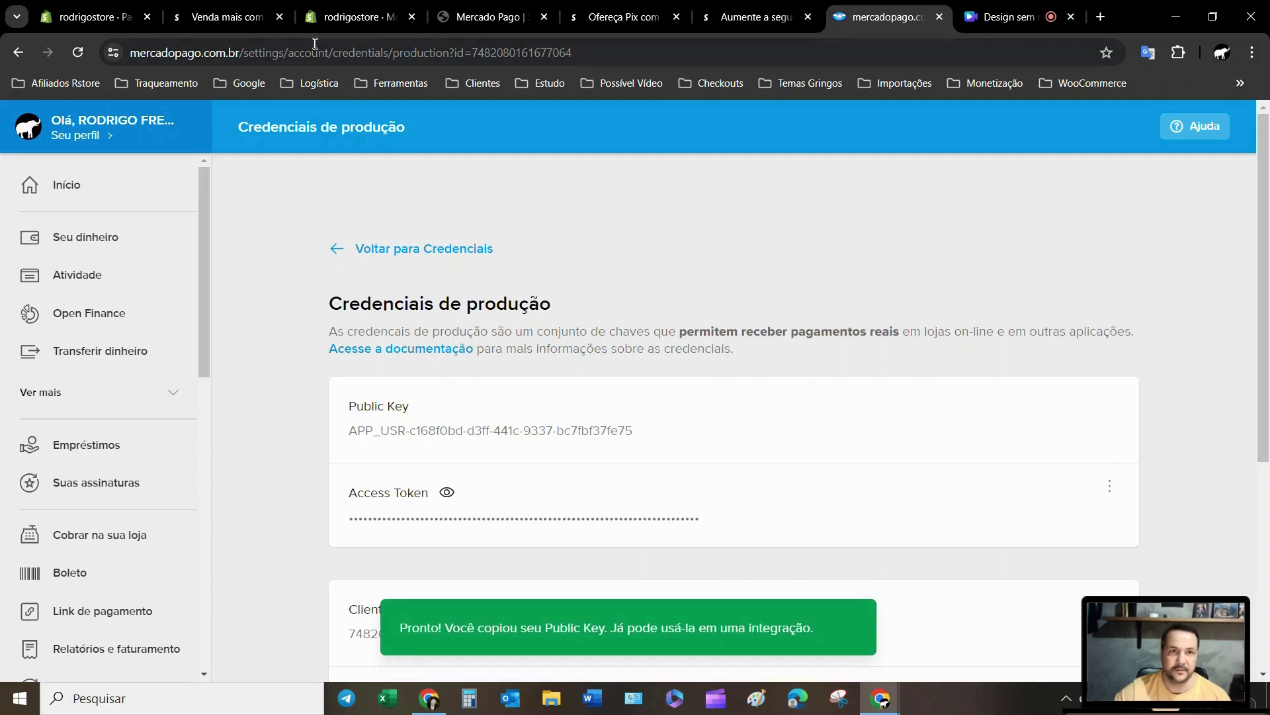
pyautogui.click(472, 16)
pyautogui.click(330, 408)
pyautogui.rightClick(330, 408)
pyautogui.click(360, 222)
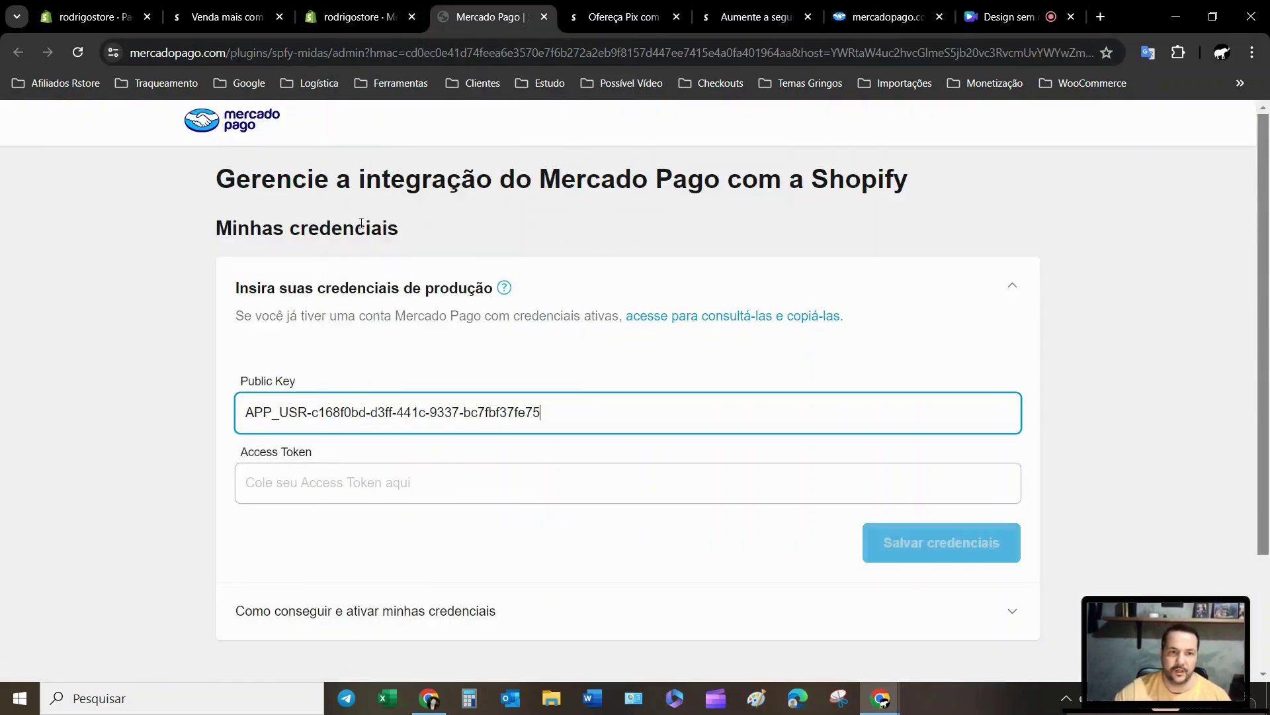
# Copy the Access Token from the Mercado Pago production credentials and paste it into the Shopify integration's Access Token field
pyautogui.click(866, 22)
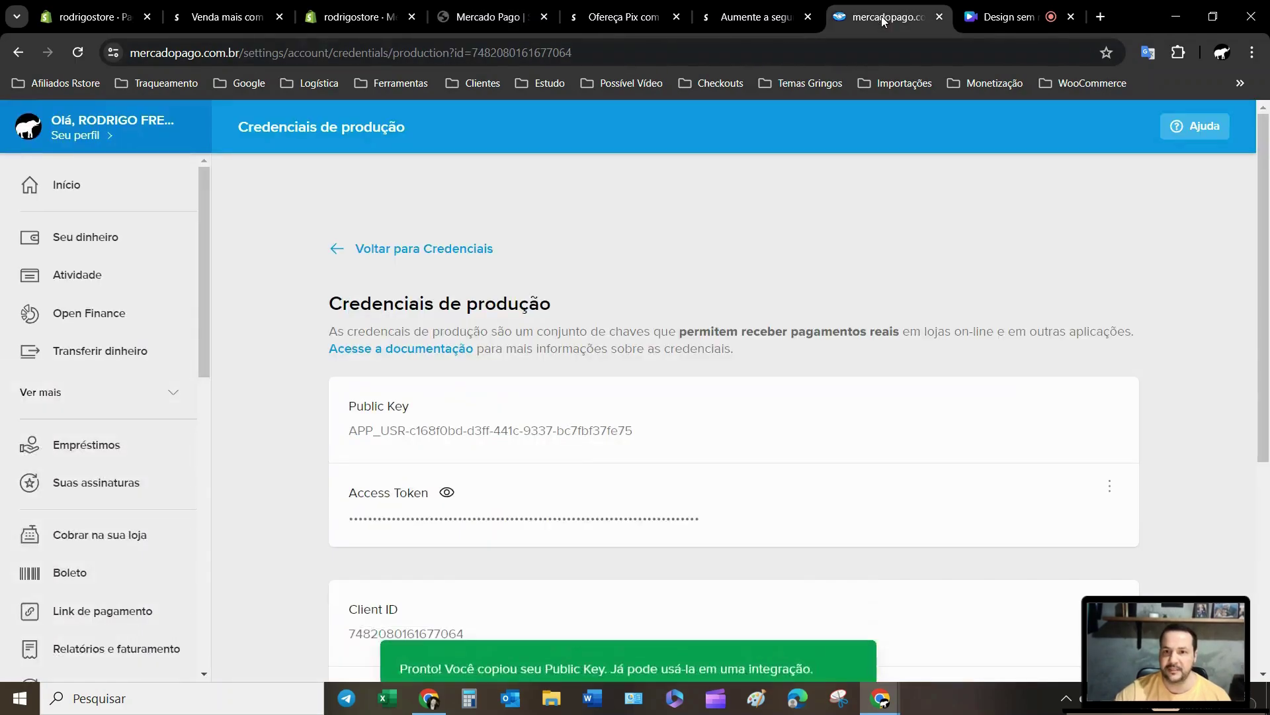
pyautogui.click(1111, 521)
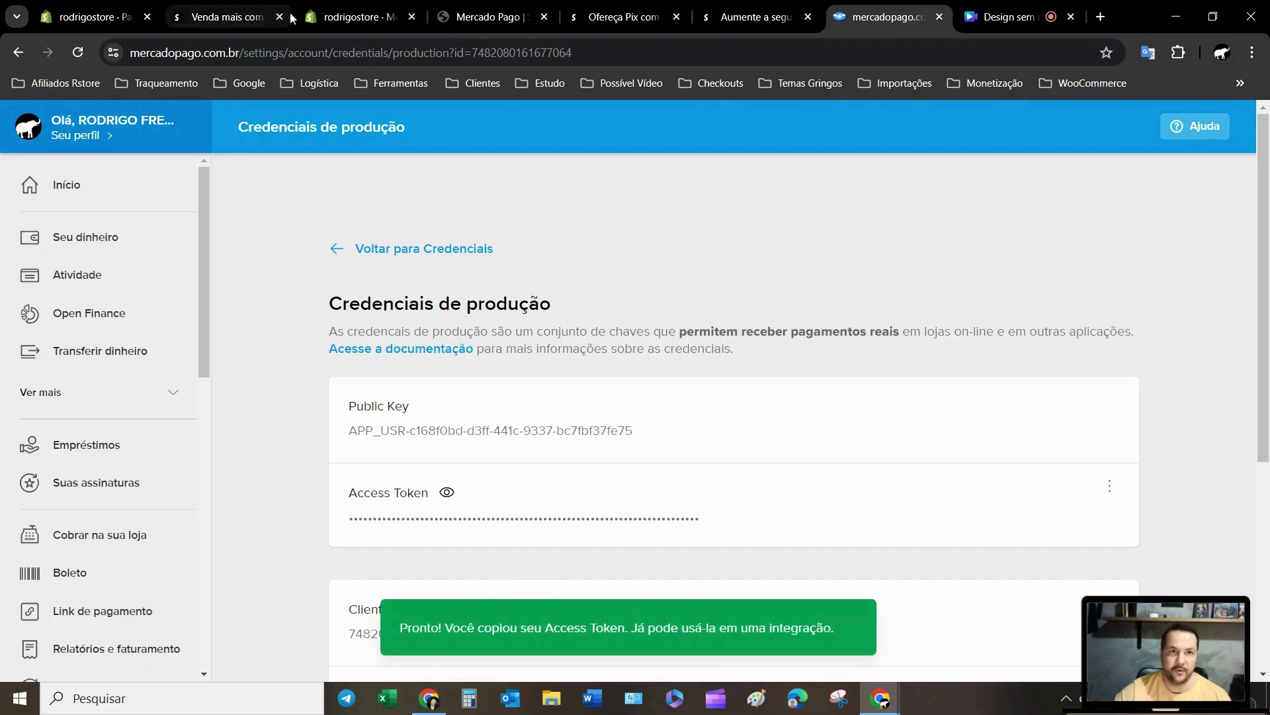
pyautogui.click(321, 16)
pyautogui.click(230, 26)
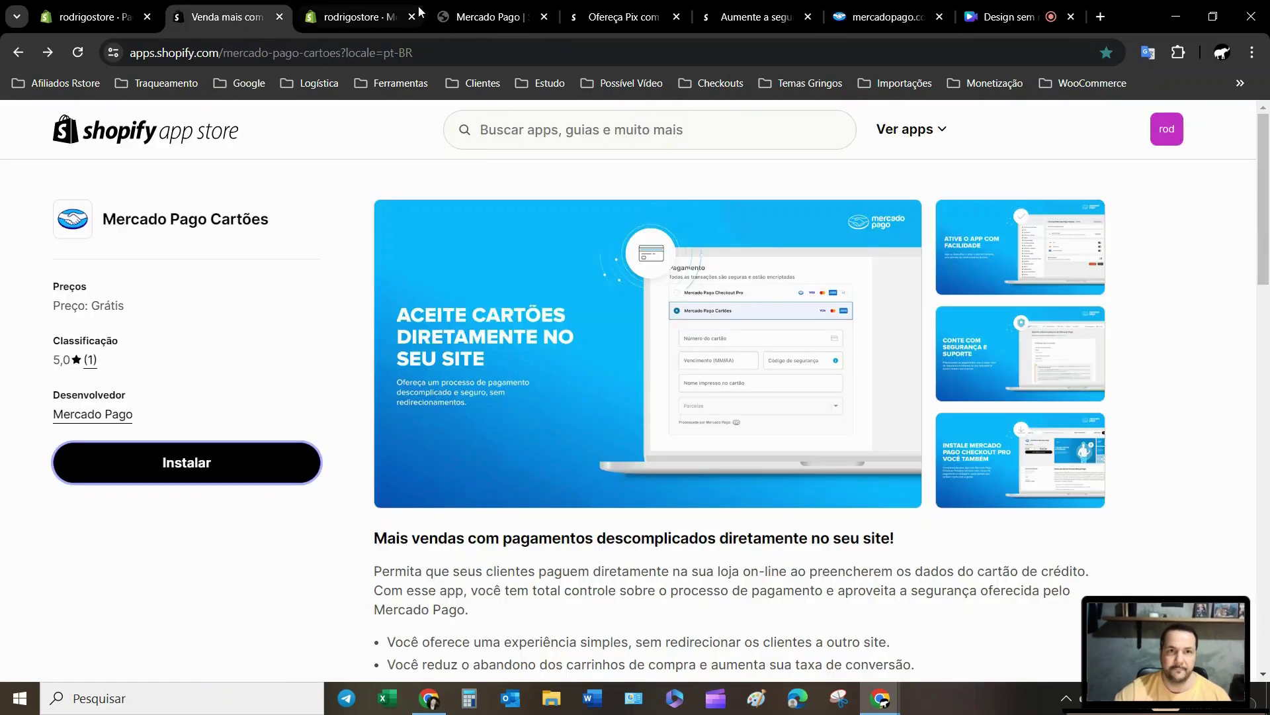
pyautogui.click(482, 17)
pyautogui.click(347, 480)
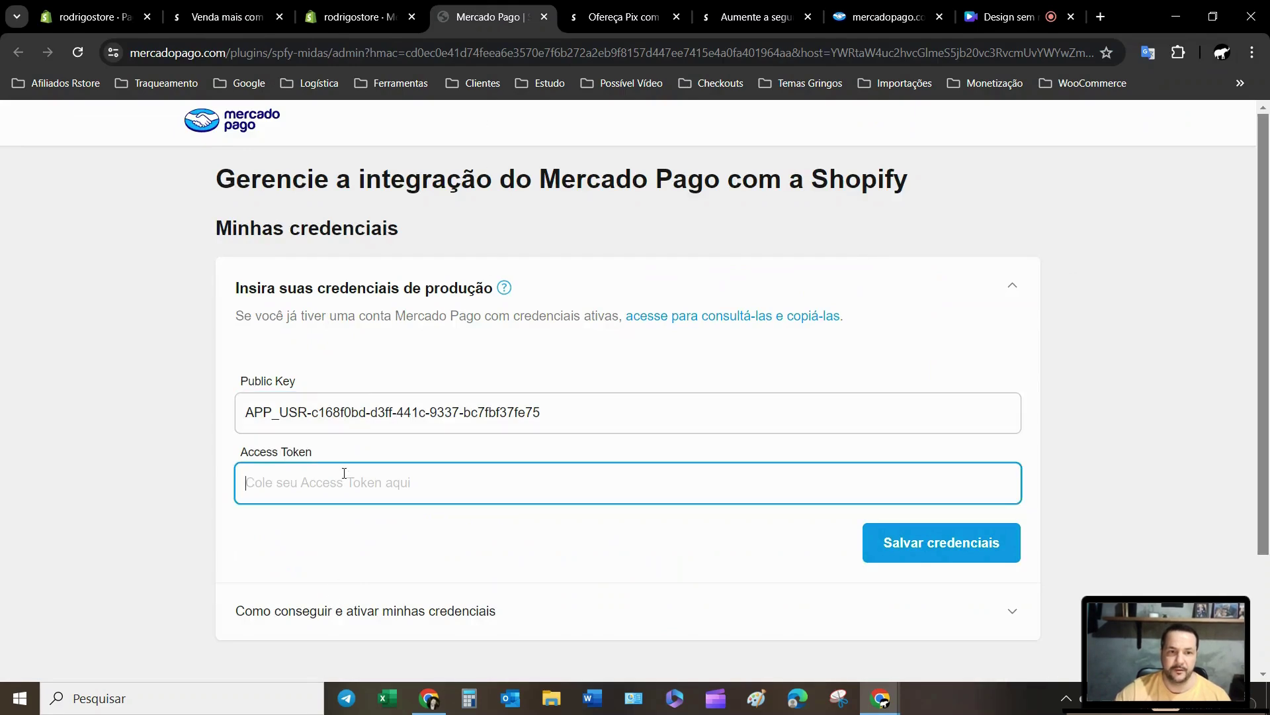
pyautogui.rightClick(345, 475)
pyautogui.click(386, 287)
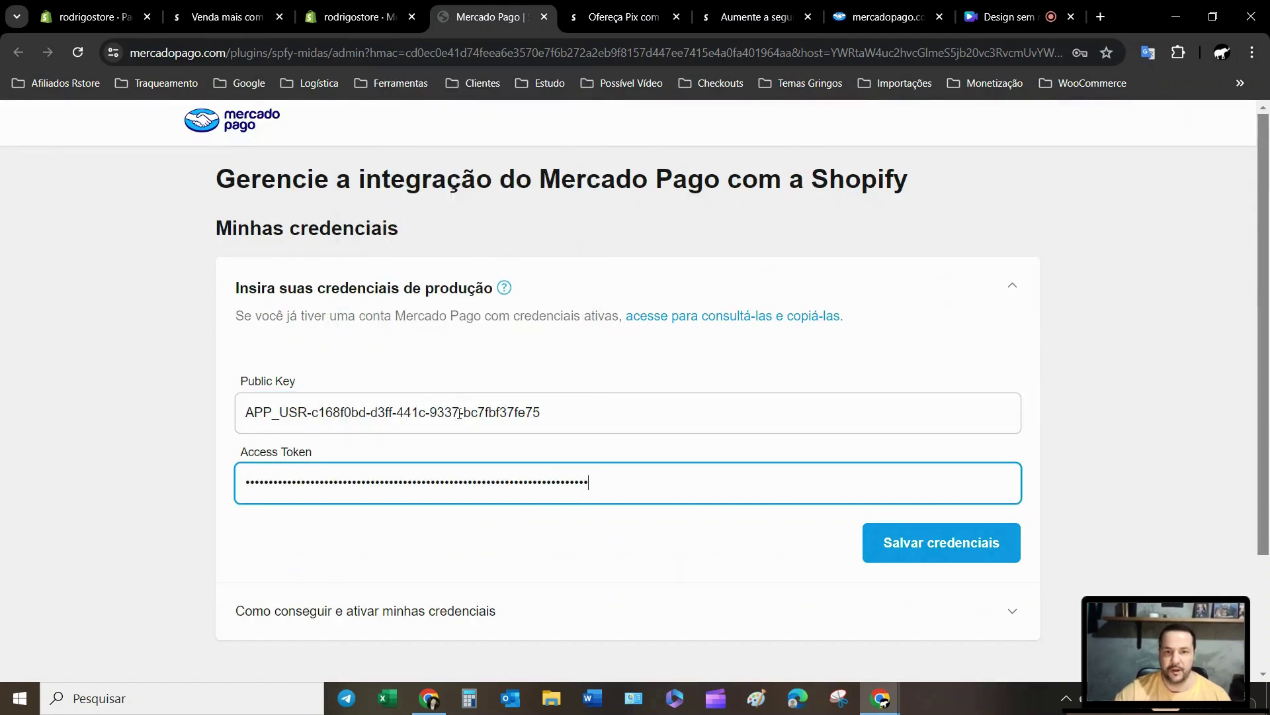
# Save the Mercado Pago production credentials and decline storing them in the browser's password manager
pyautogui.click(920, 550)
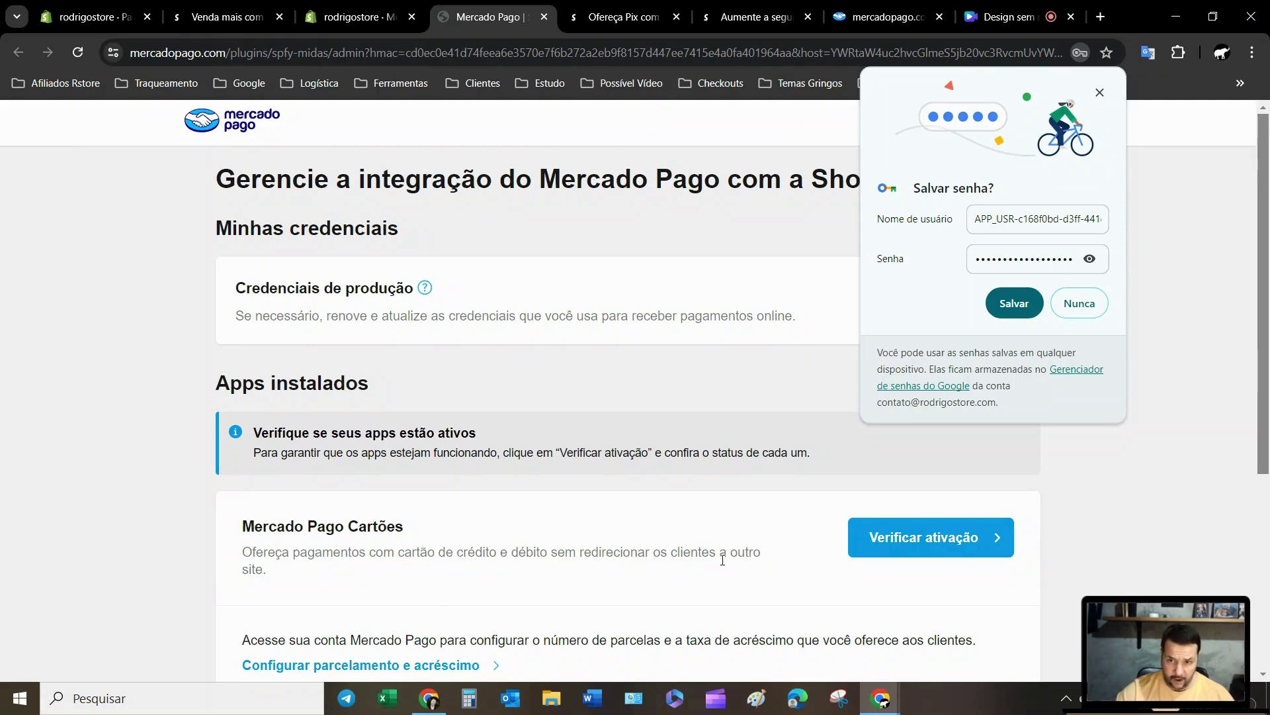
pyautogui.scroll(-1, 723, 560)
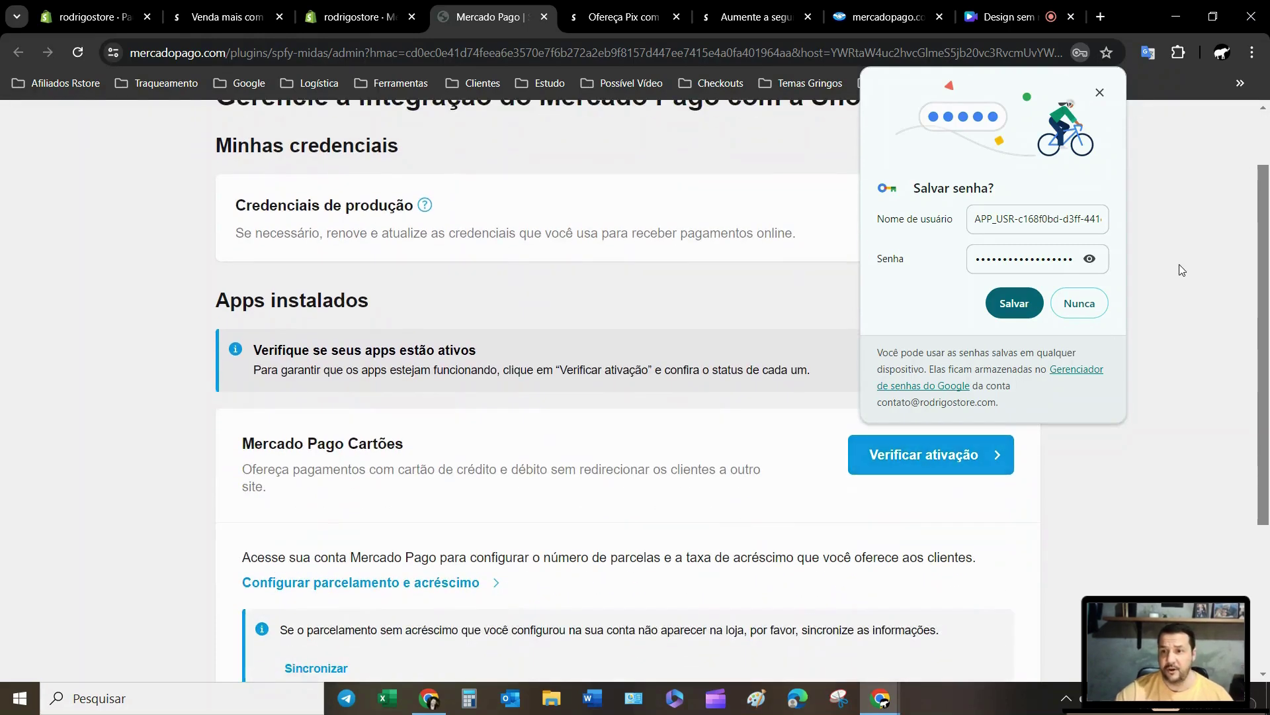
pyautogui.click(1080, 303)
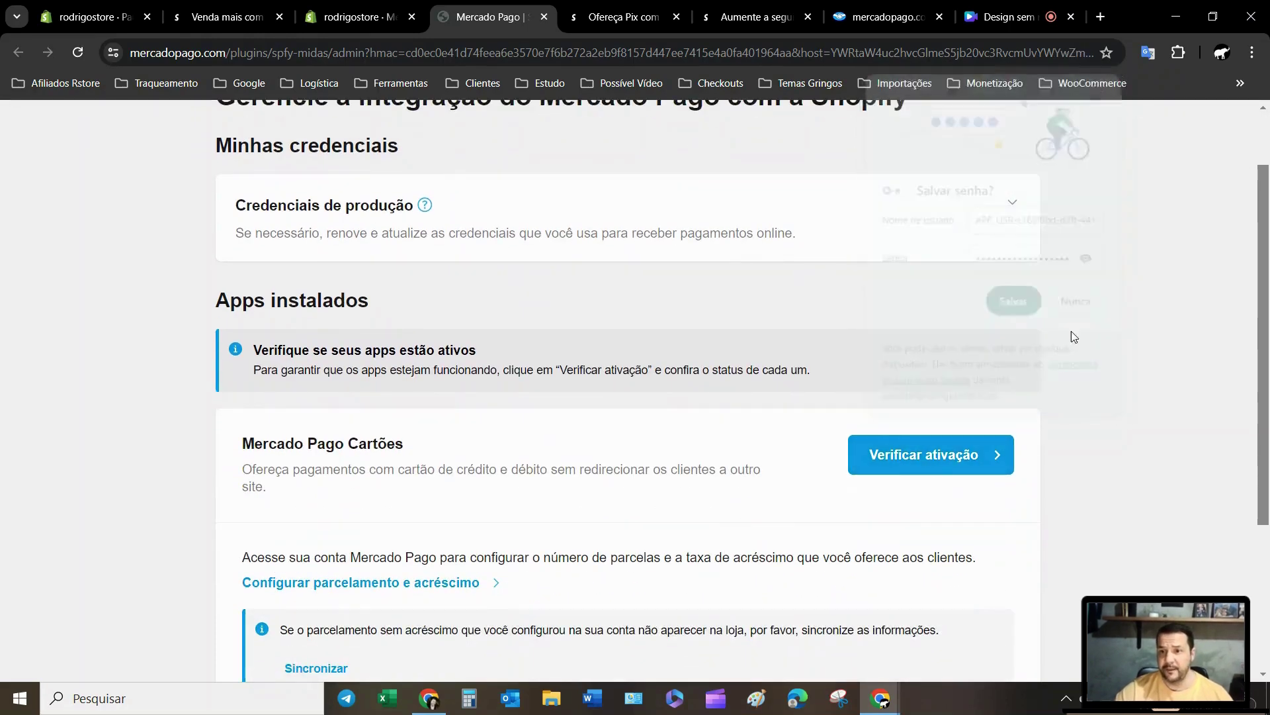
# Verify the app's activation, activate Mercado Pago Cartões in the Shopify settings, and reload the store's payments page
pyautogui.click(923, 461)
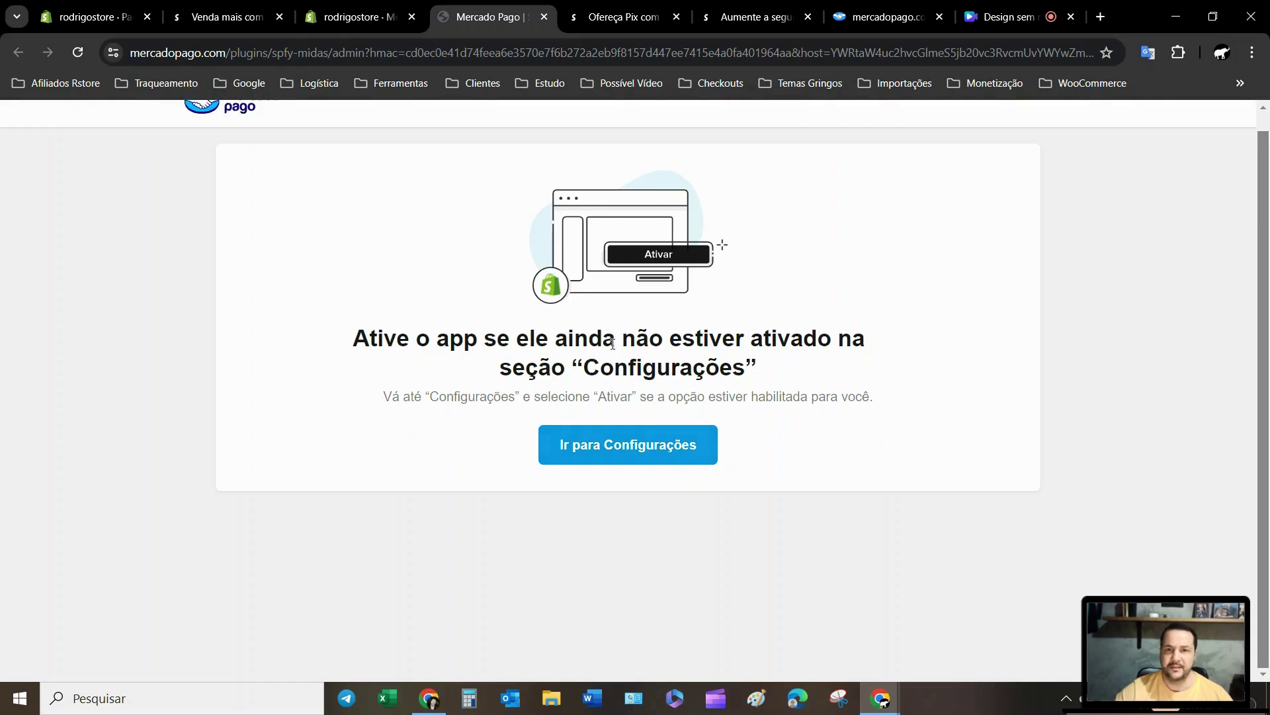
pyautogui.rightClick(658, 432)
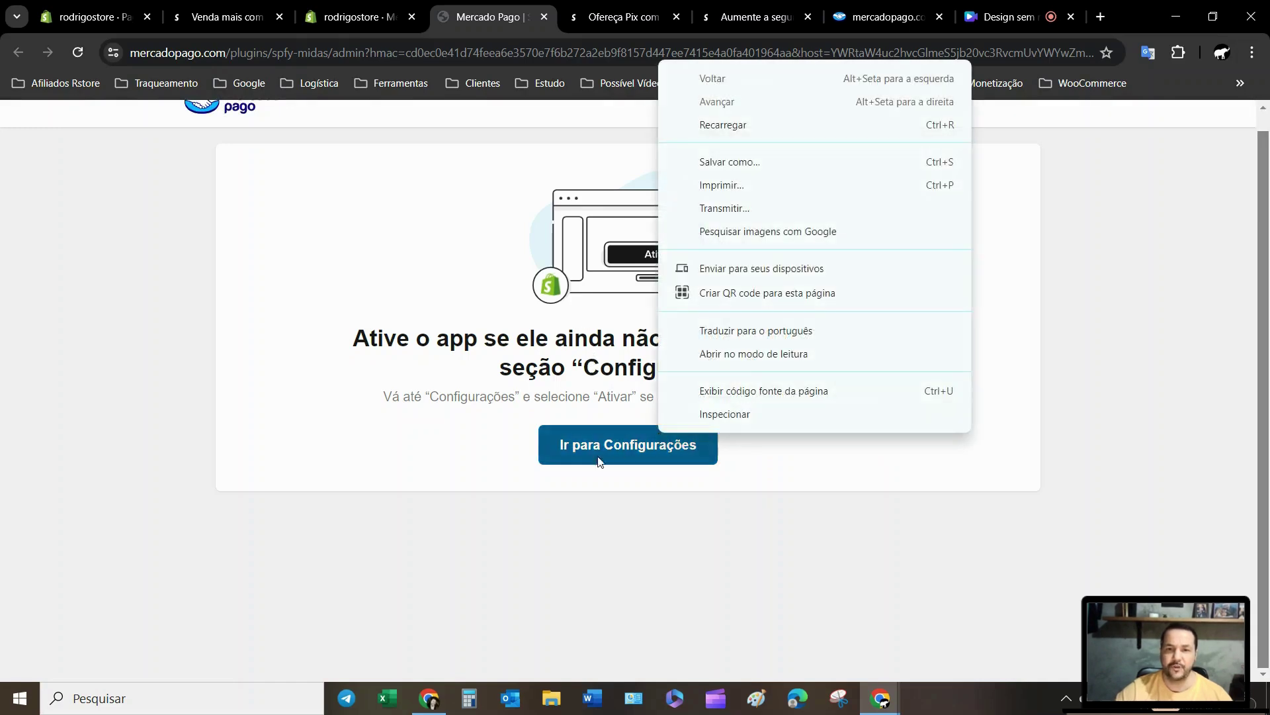
pyautogui.click(538, 506)
pyautogui.click(585, 450)
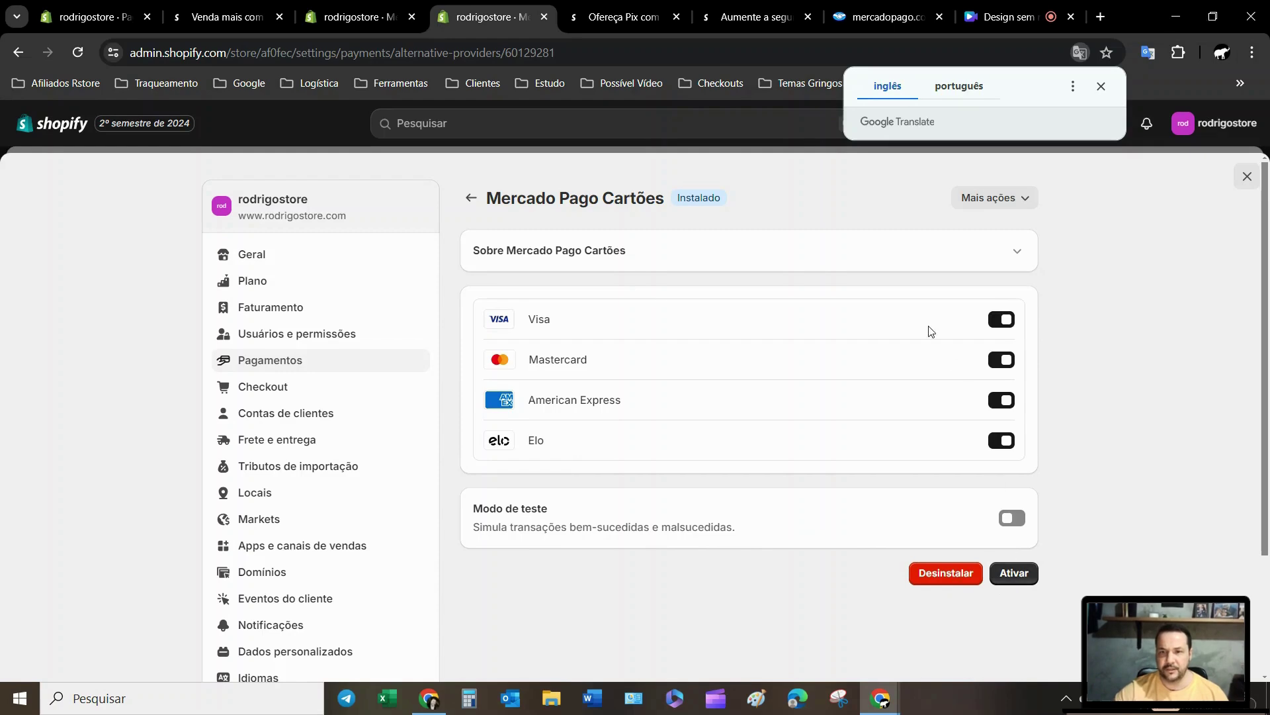
pyautogui.click(1013, 573)
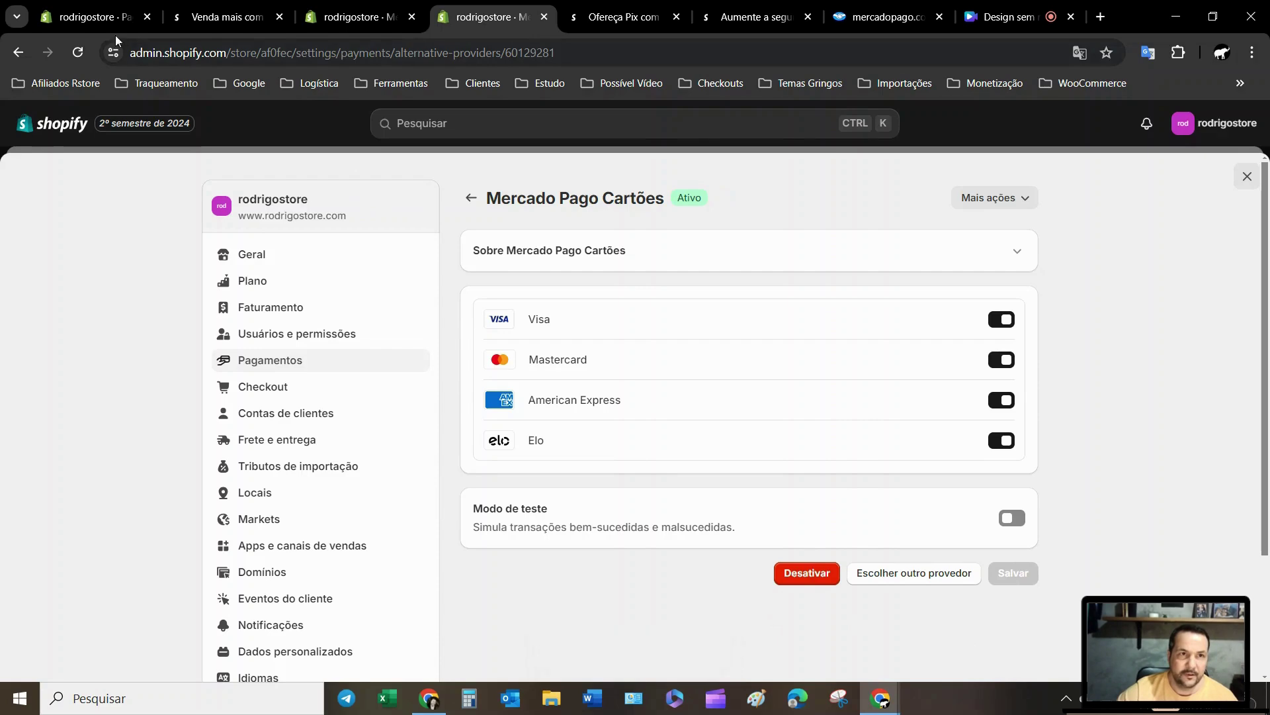
pyautogui.click(100, 17)
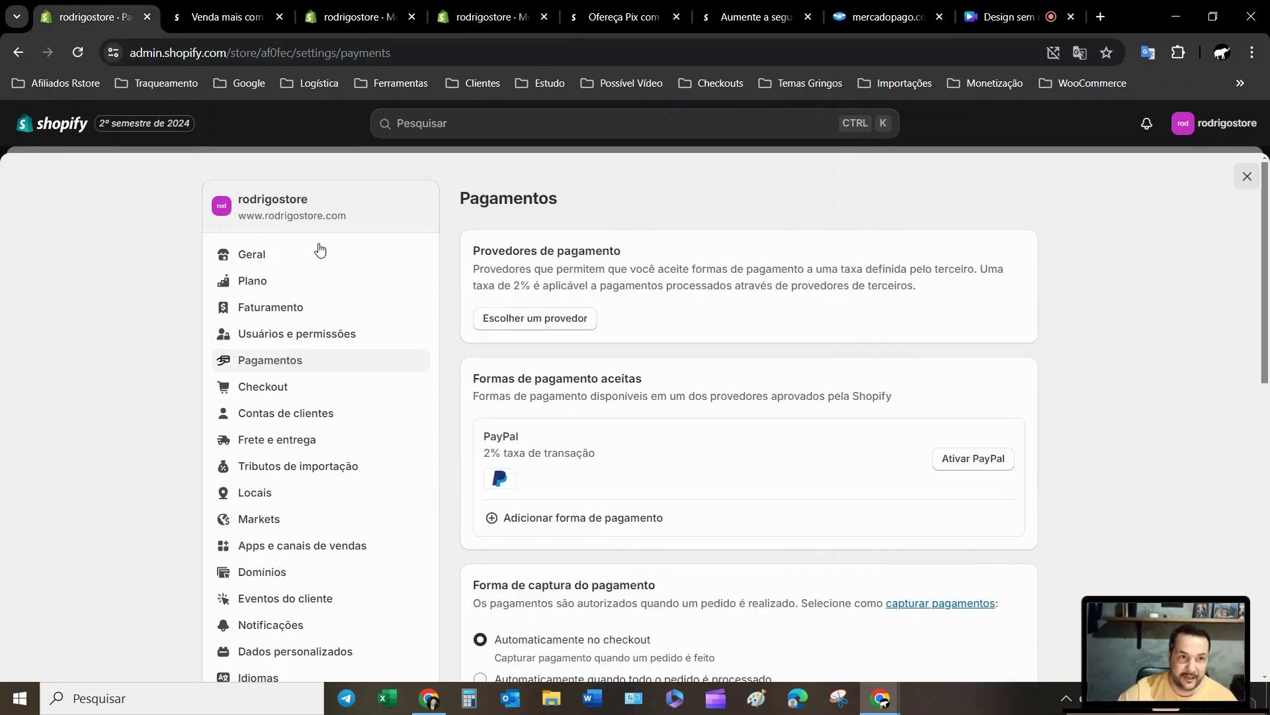
pyautogui.click(78, 52)
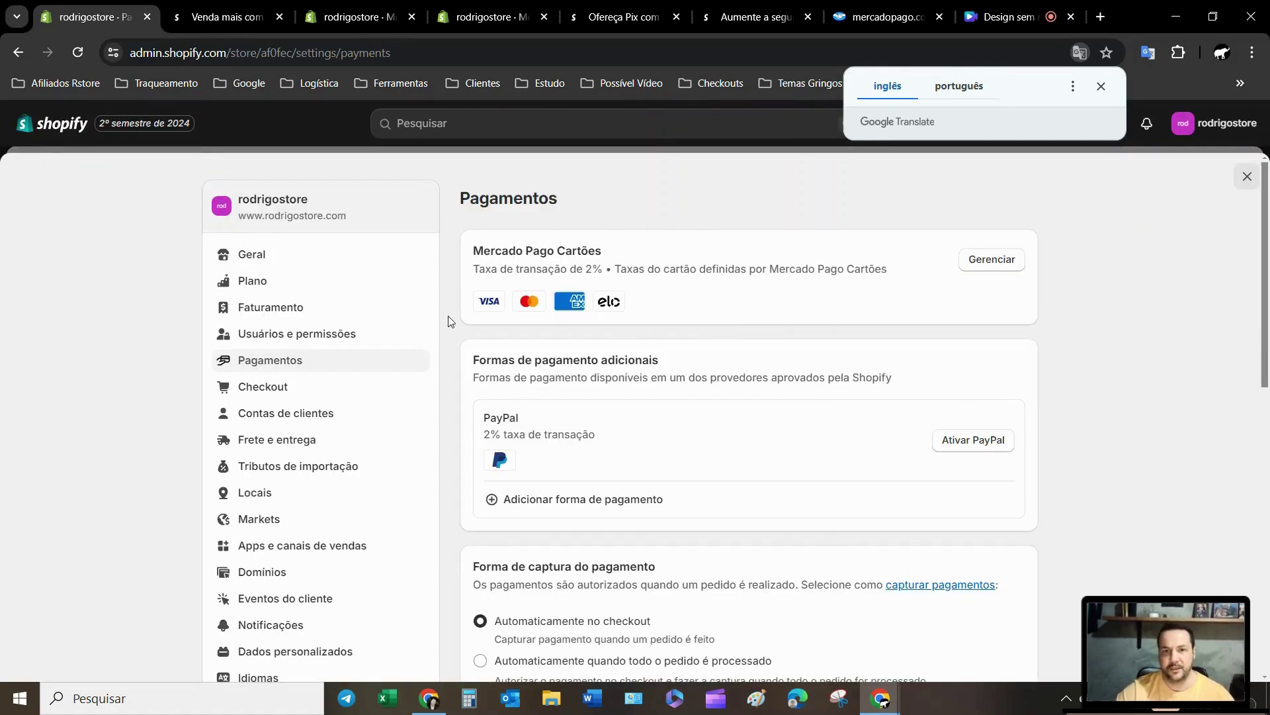
# Close the Mercado Pago Cartões app listing and both of its settings pages, and return to the store's payment settings
pyautogui.click(227, 18)
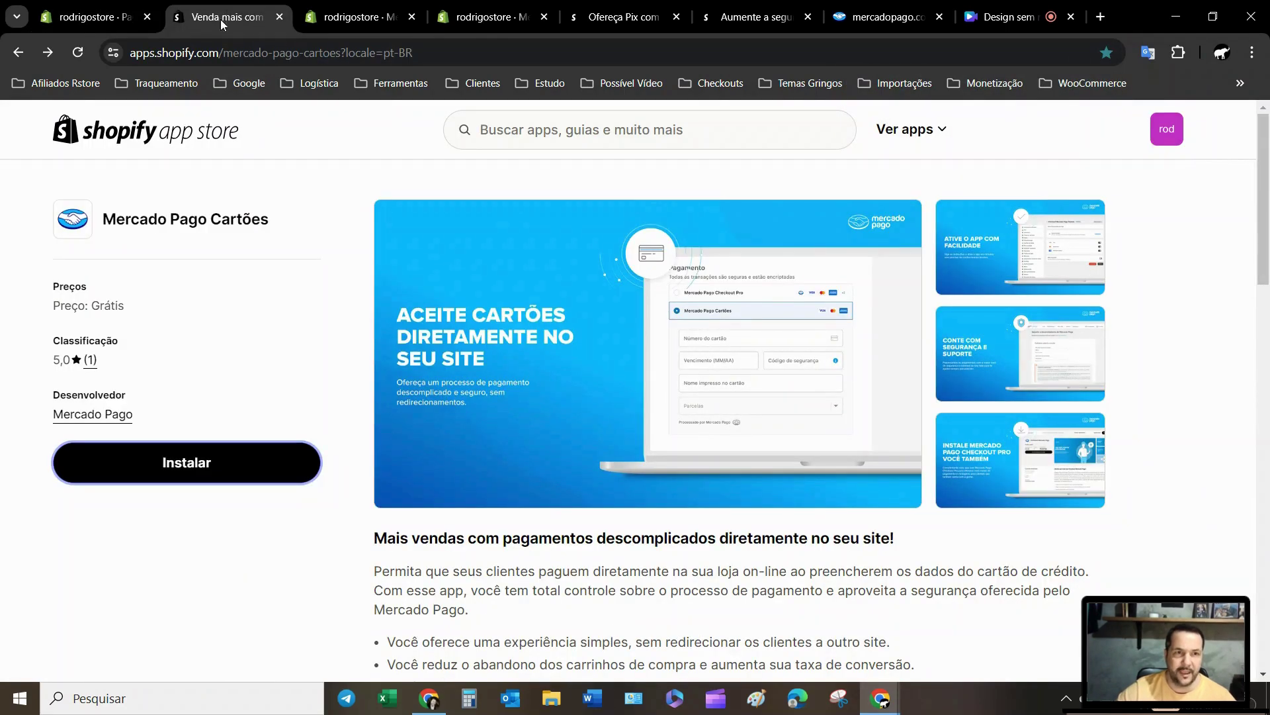
pyautogui.click(279, 18)
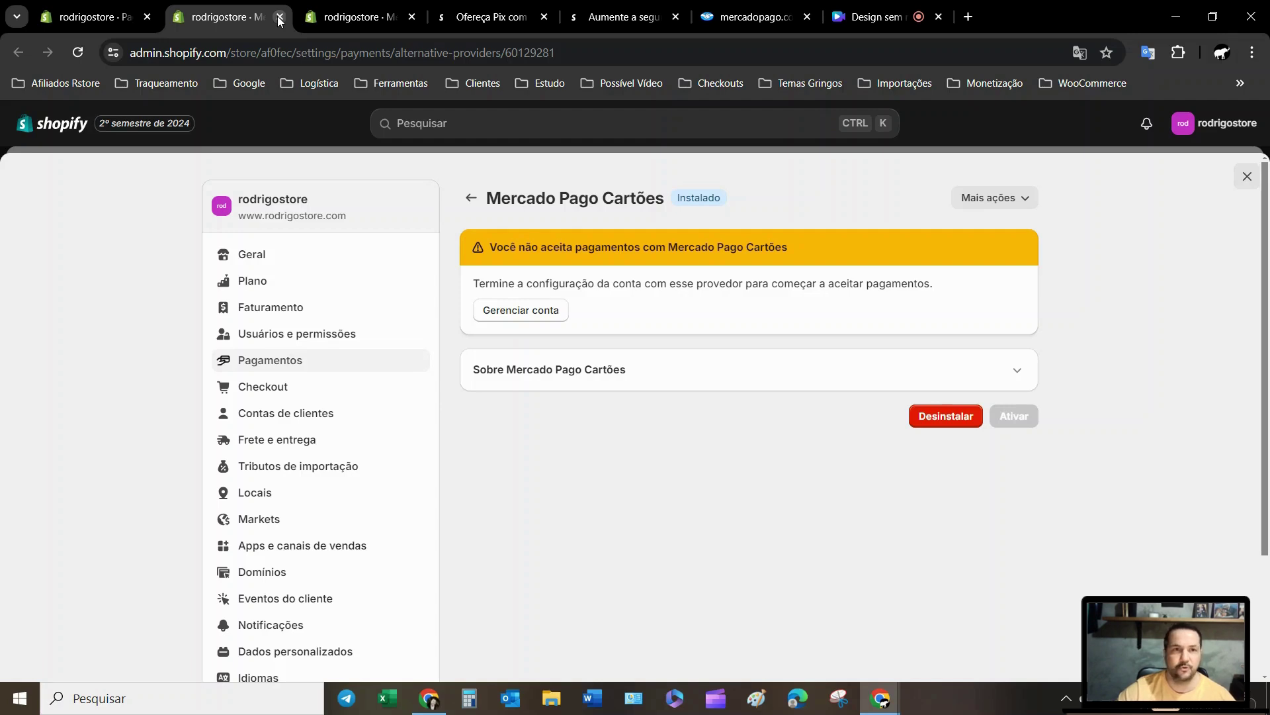
pyautogui.click(280, 18)
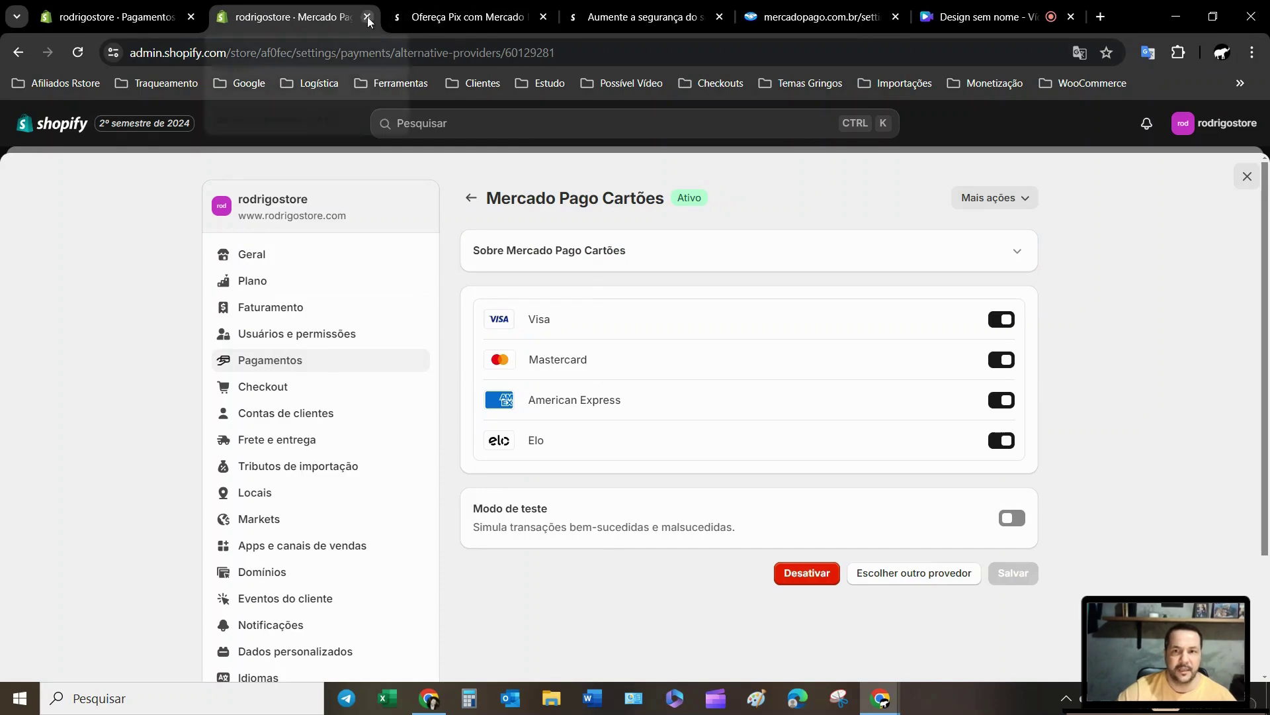
pyautogui.click(368, 18)
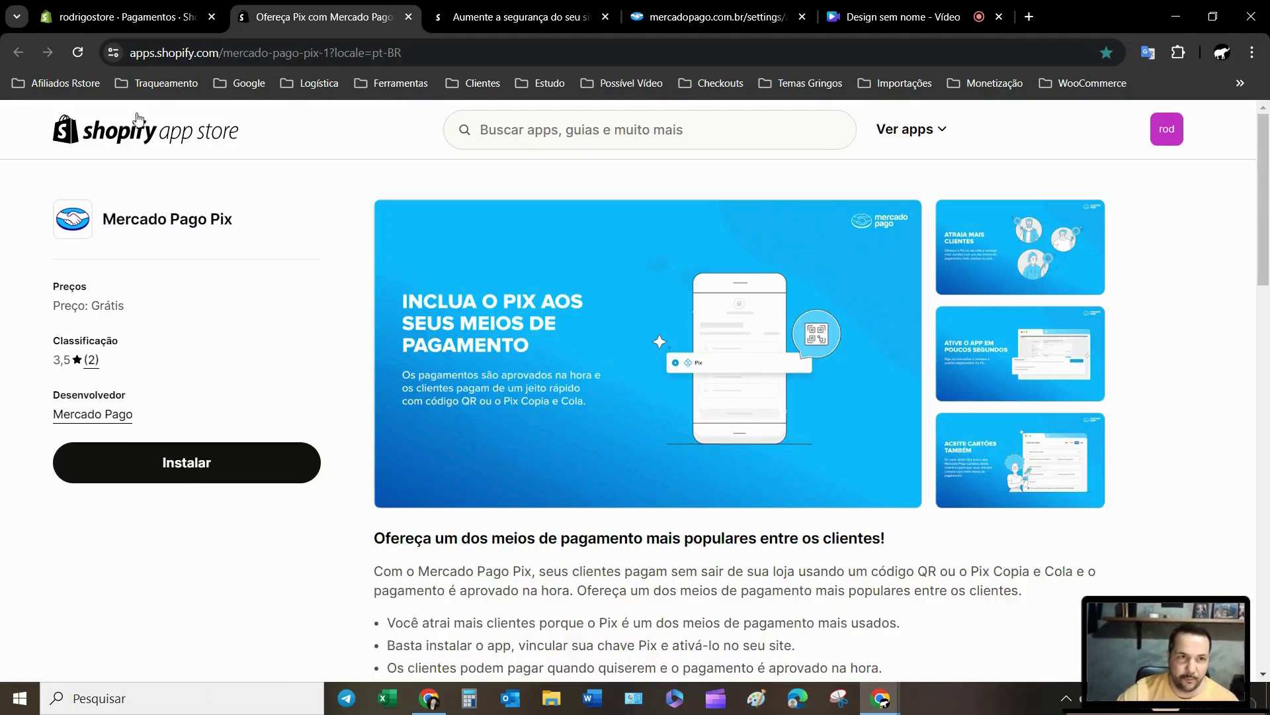
pyautogui.click(119, 15)
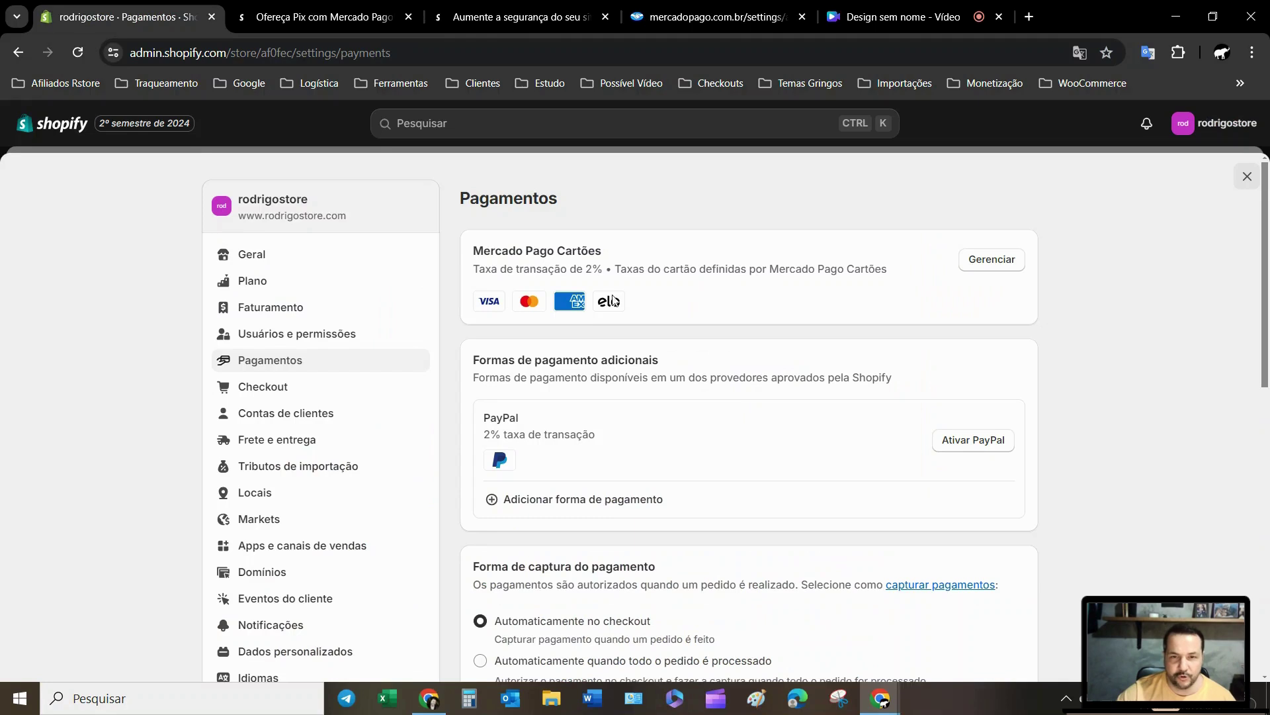
# Open the rodrigostore.com storefront in a new tab and choose the Kit Relógio Feminino + 9 peças Fashion product under Novidades
pyautogui.click(1030, 16)
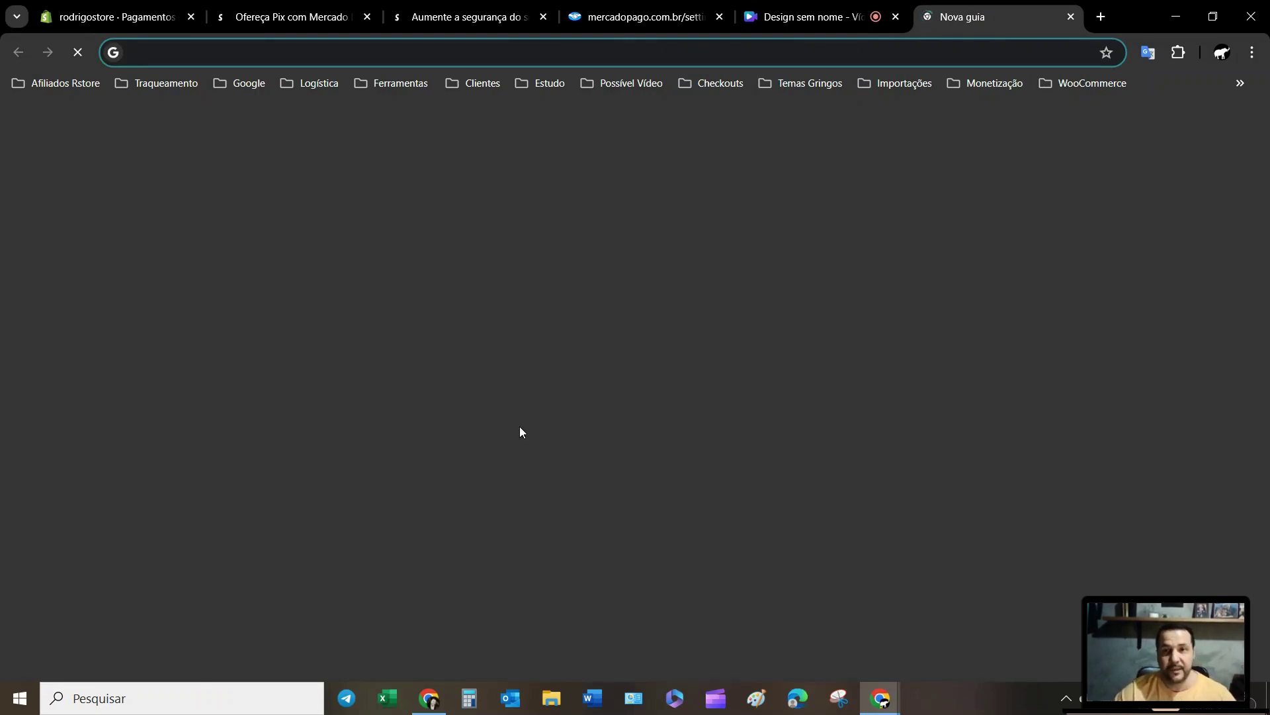
pyautogui.click(292, 46)
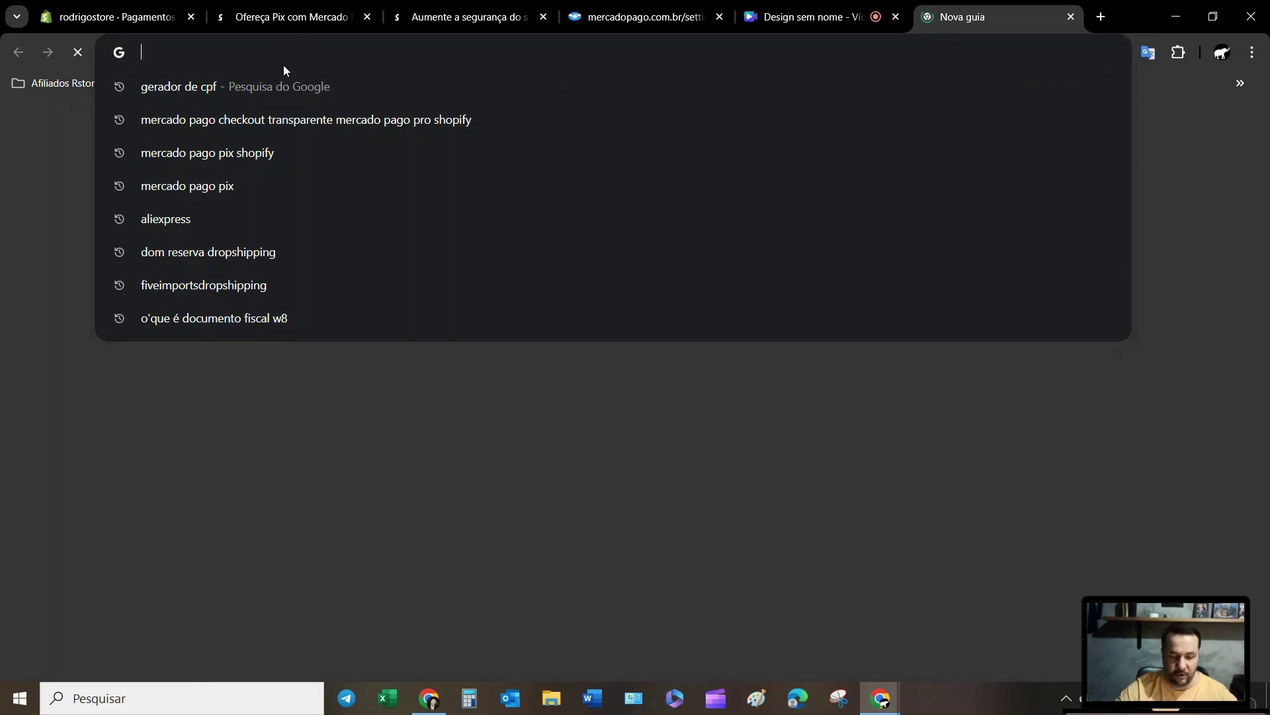
pyautogui.write('r')
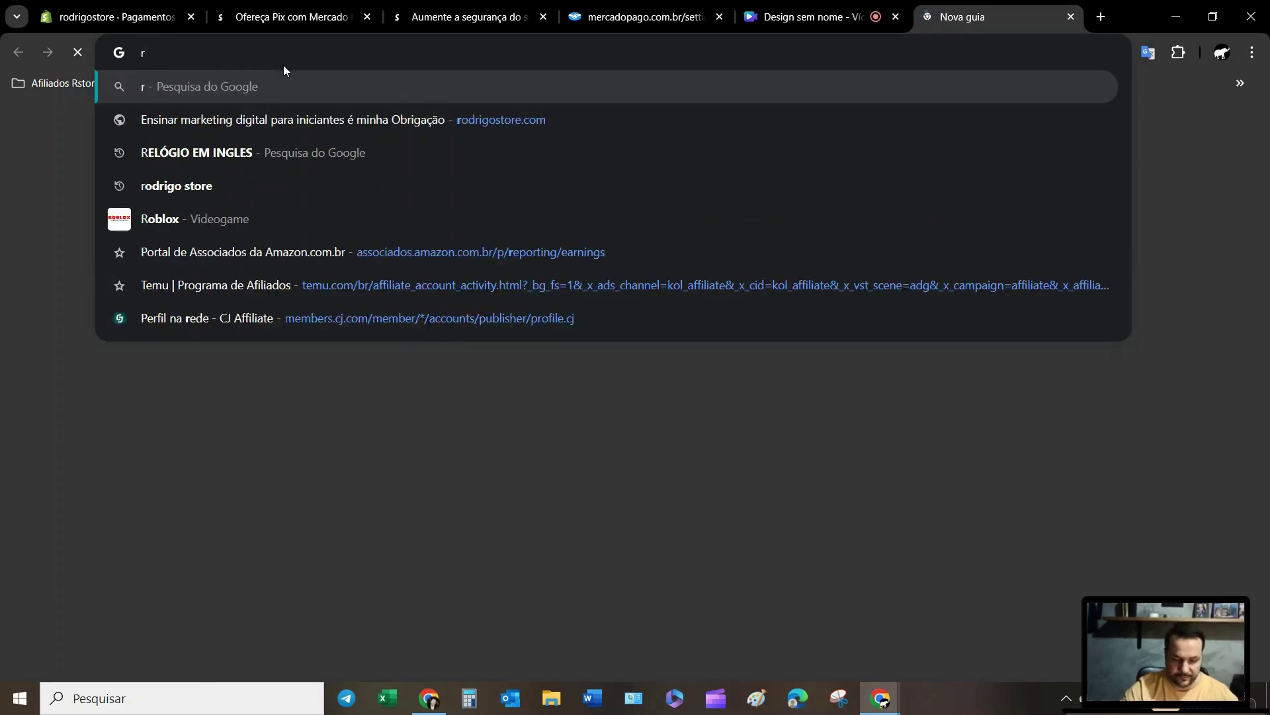
pyautogui.write('odrigo')
pyautogui.press('Return')
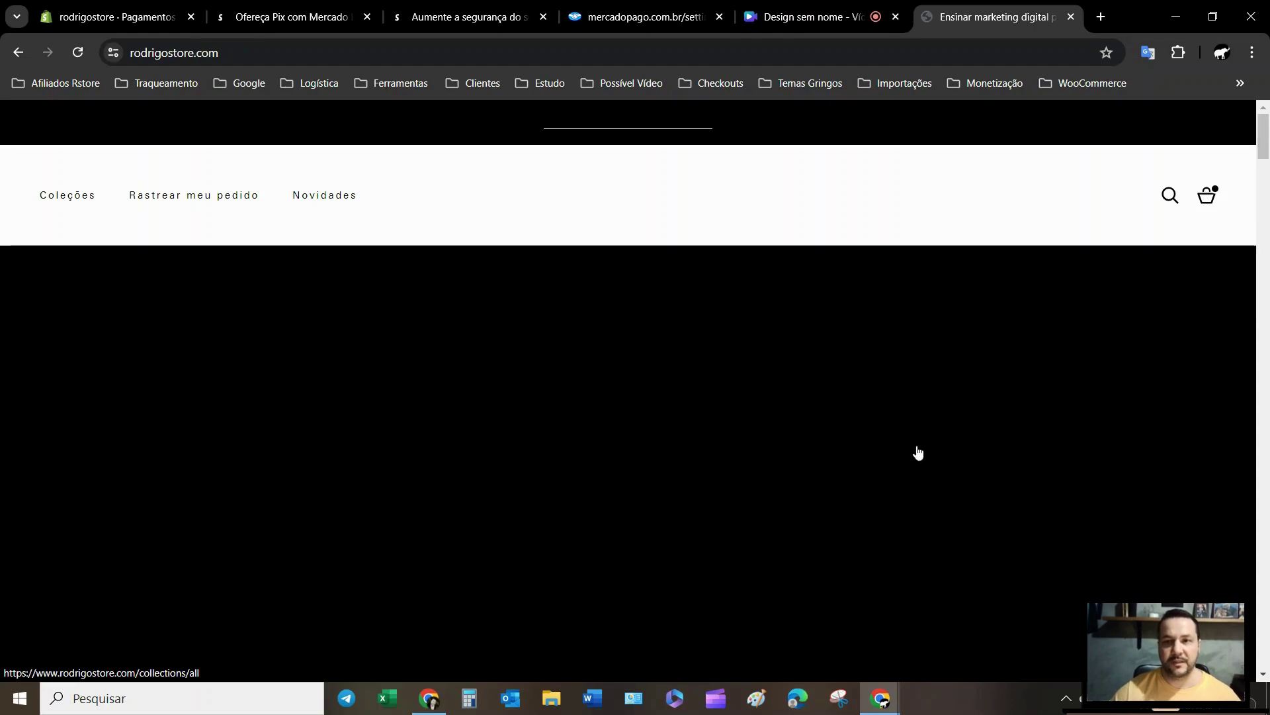
pyautogui.scroll(-10, 925, 452)
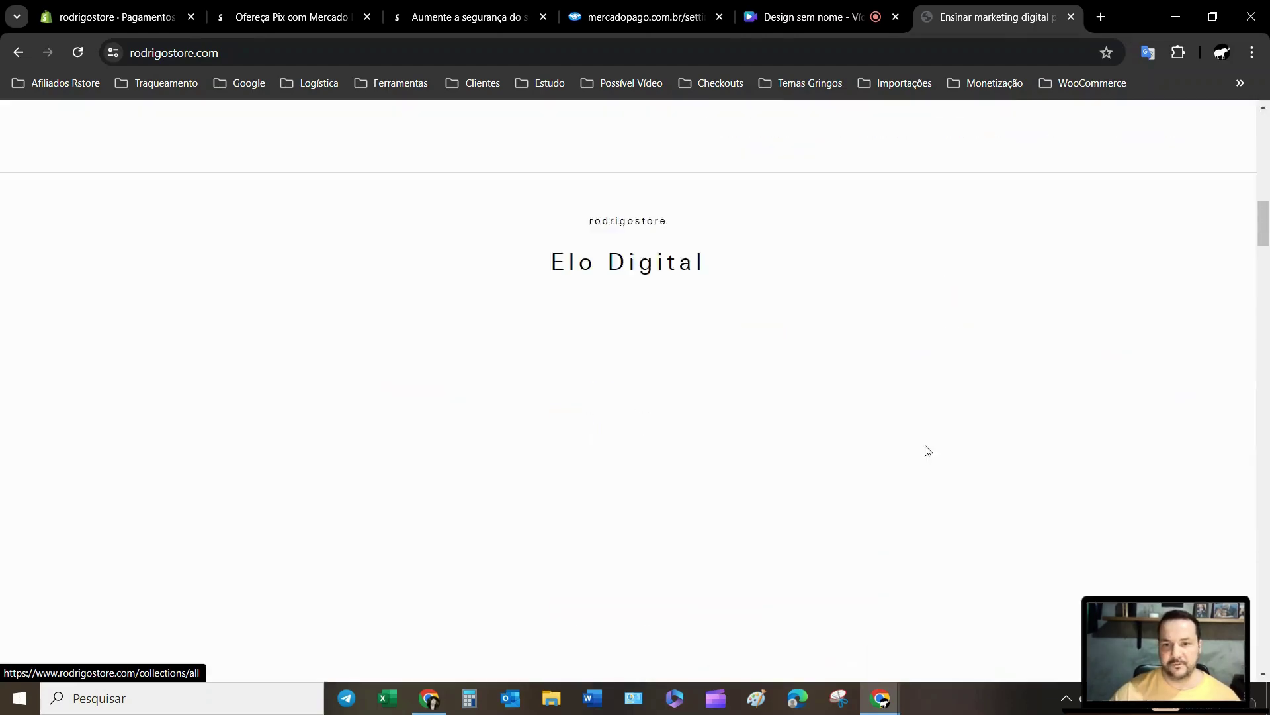
pyautogui.scroll(-10, 928, 450)
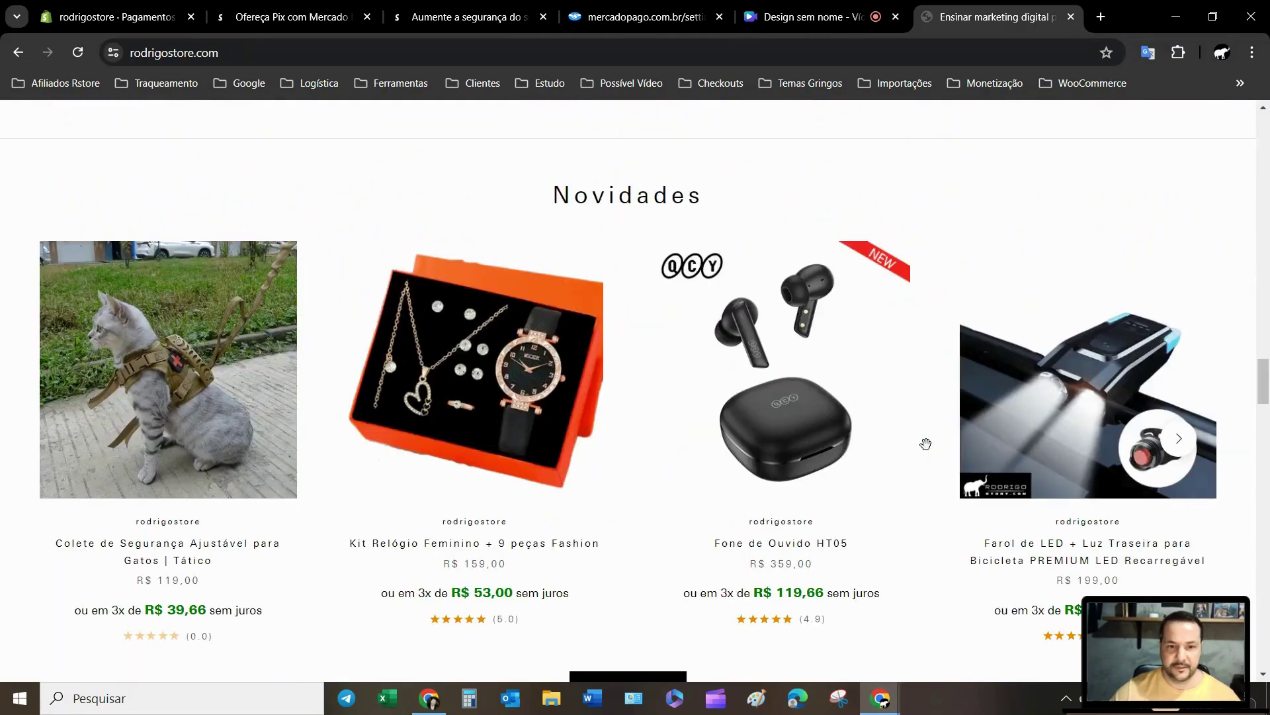
pyautogui.click(472, 427)
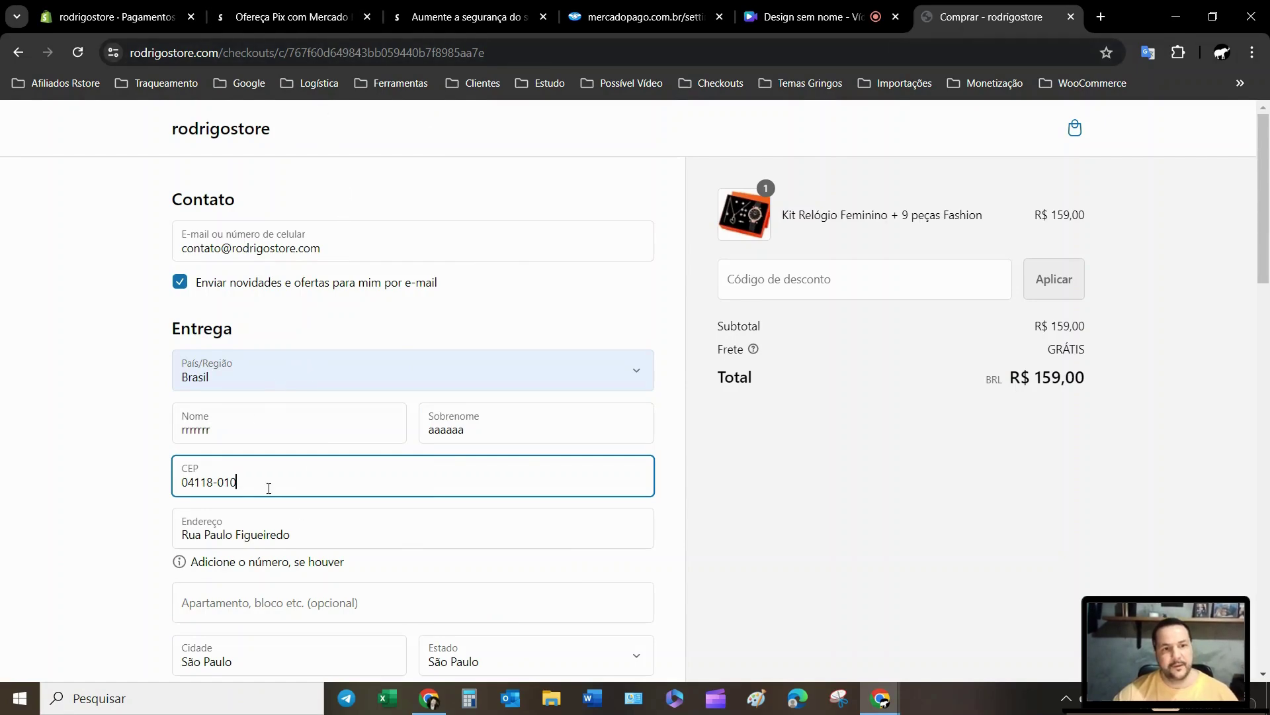
# Fill in the apartment or block field of the checkout's delivery address
pyautogui.scroll(-3, 290, 483)
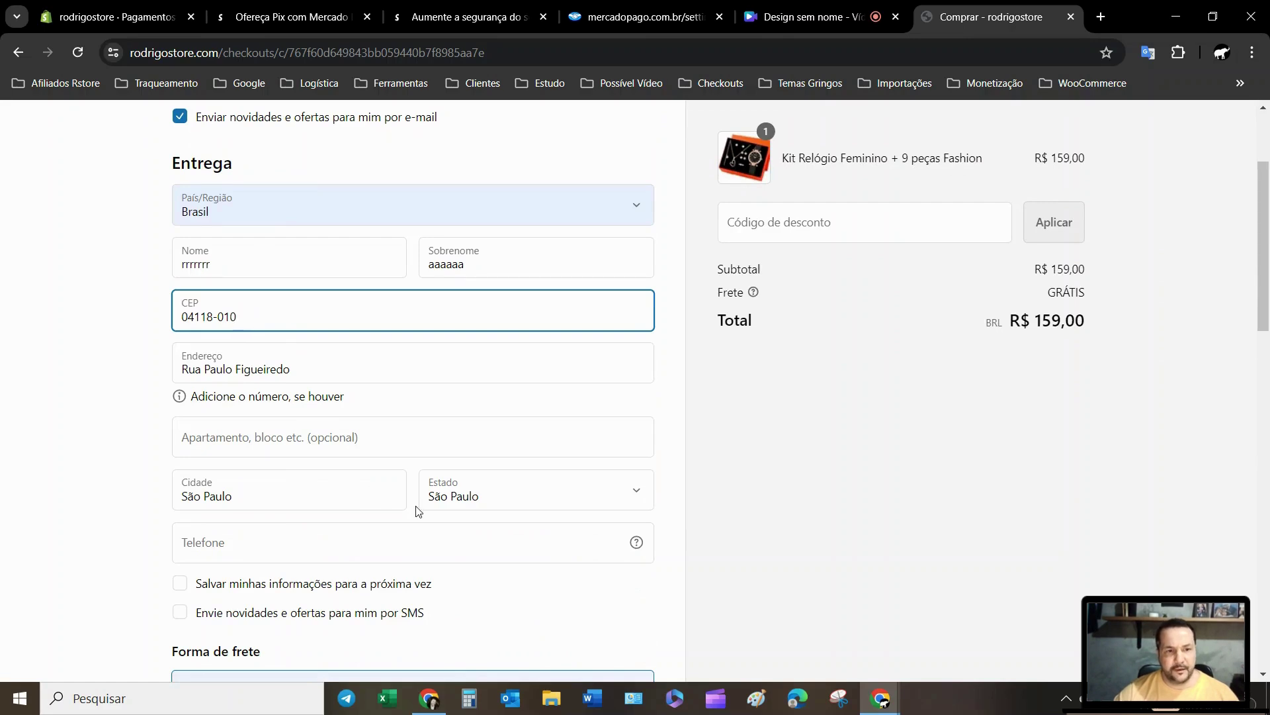
pyautogui.scroll(-2, 417, 510)
pyautogui.click(289, 270)
pyautogui.write('3')
pyautogui.scroll(-2, 481, 444)
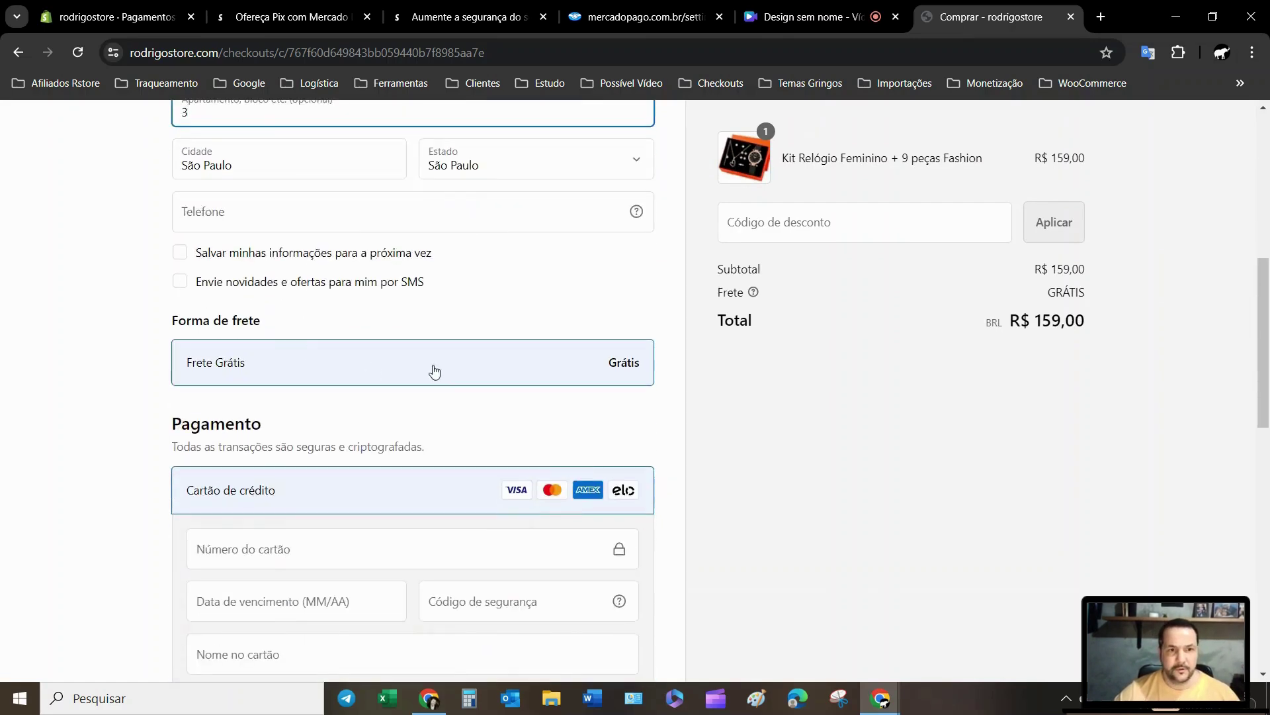
# Examine the checkout's credit card, installment, billing address and CPF/CNPJ fields, and return to the store's payment settings
pyautogui.scroll(-1, 549, 420)
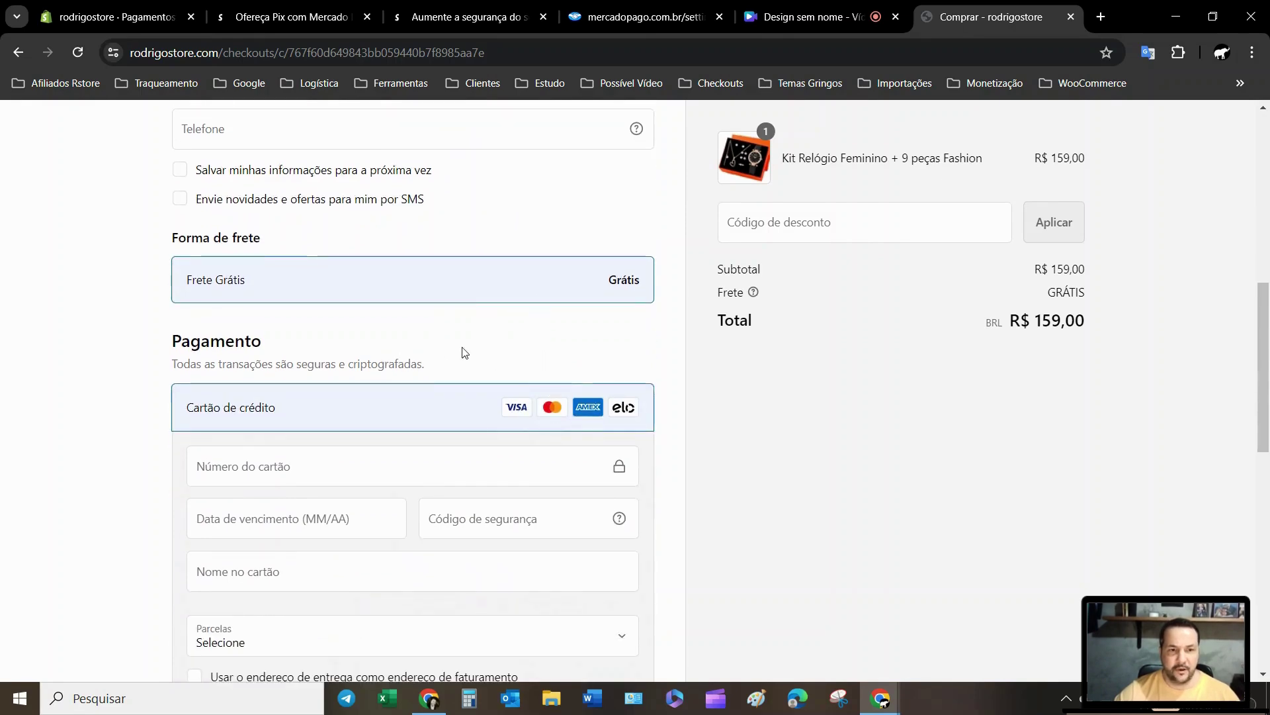
pyautogui.scroll(-8, 463, 353)
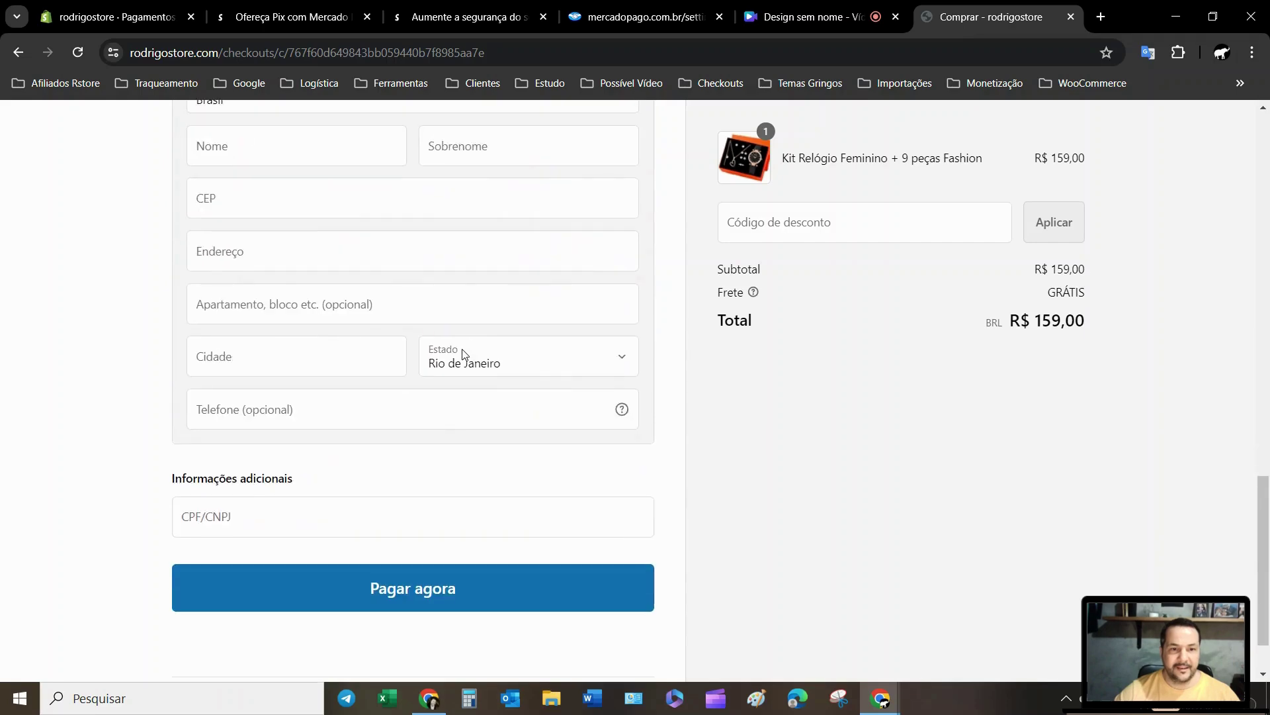
pyautogui.scroll(12, 463, 353)
pyautogui.scroll(-3, 461, 349)
pyautogui.scroll(-3, 595, 431)
pyautogui.scroll(3, 470, 406)
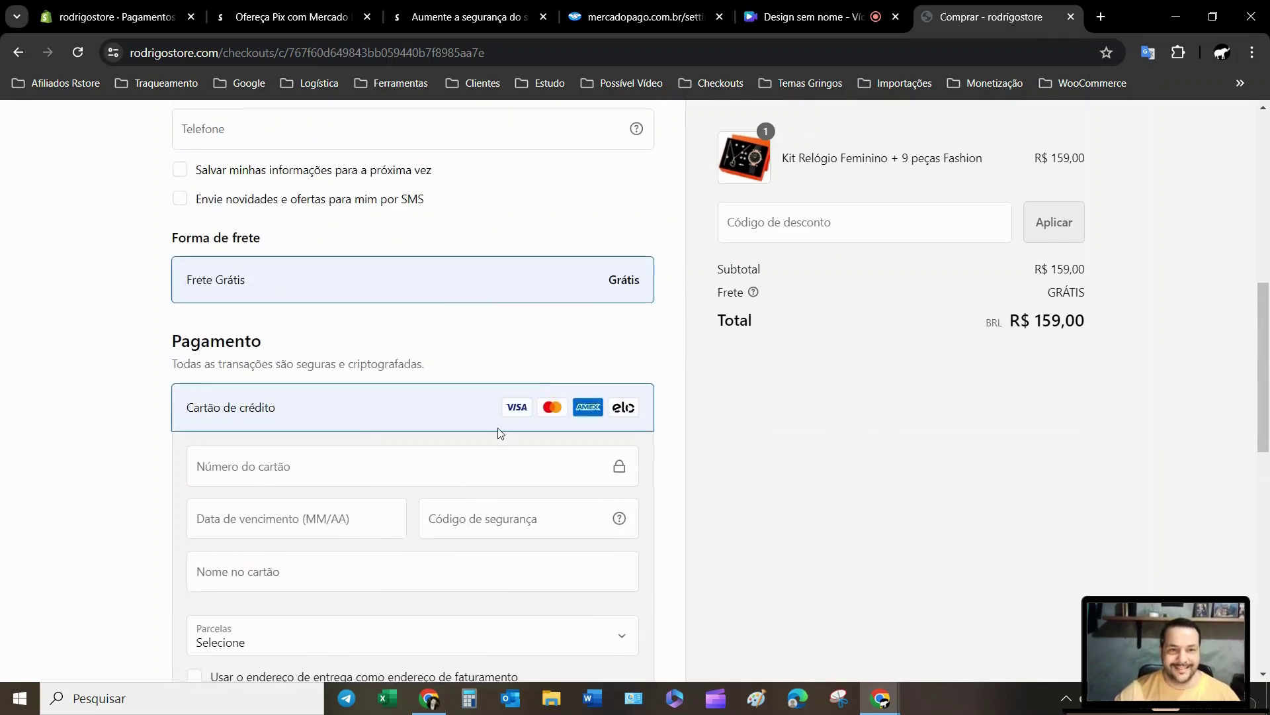
pyautogui.scroll(-10, 499, 433)
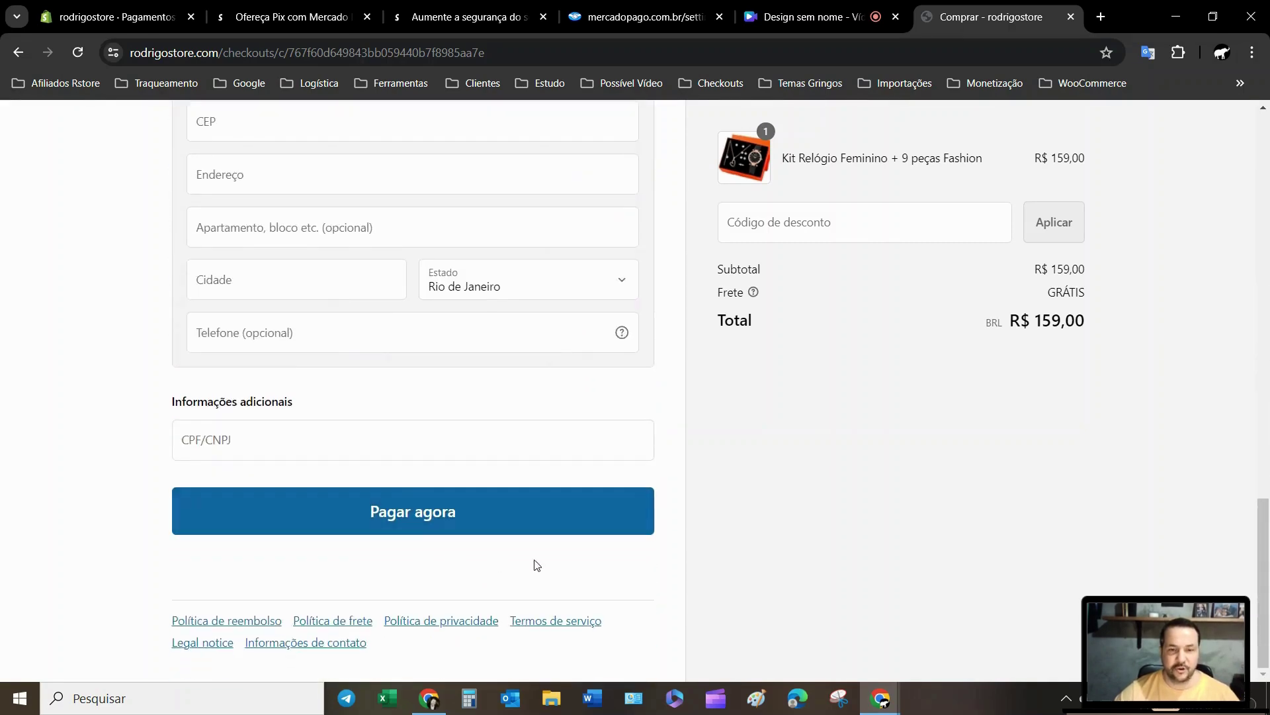
pyautogui.scroll(12, 655, 539)
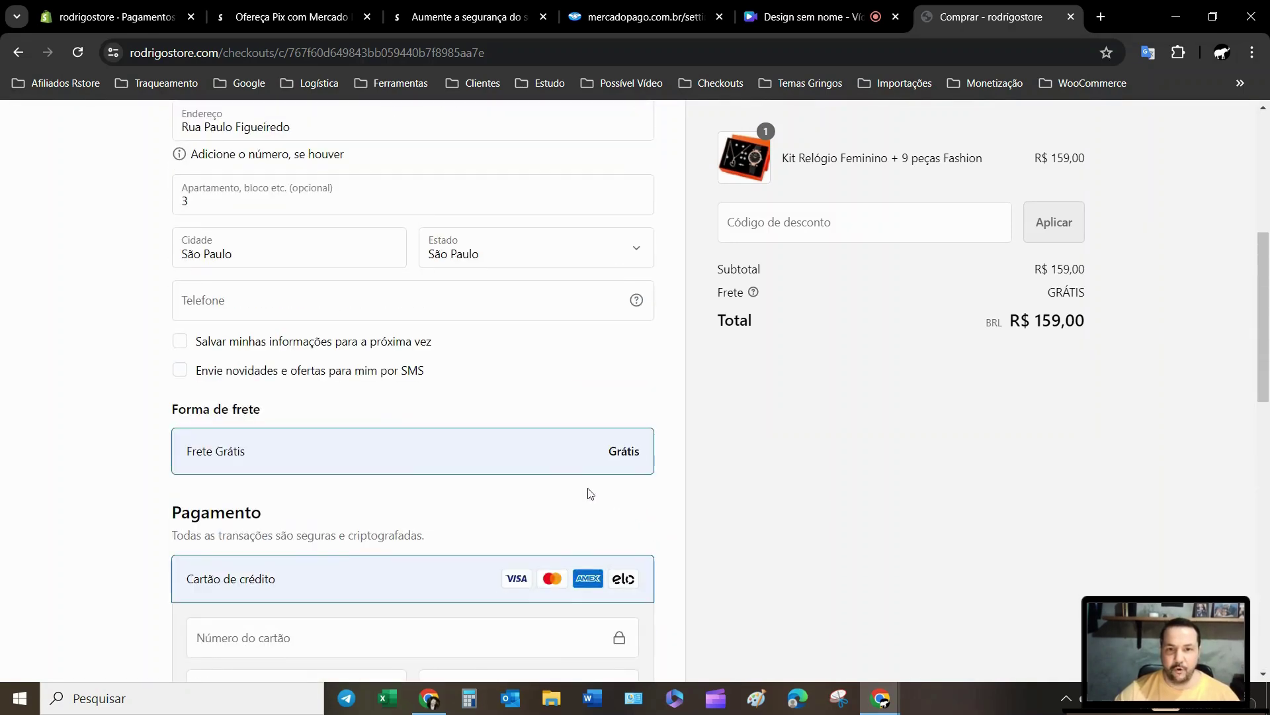
pyautogui.scroll(-10, 542, 490)
pyautogui.scroll(15, 541, 489)
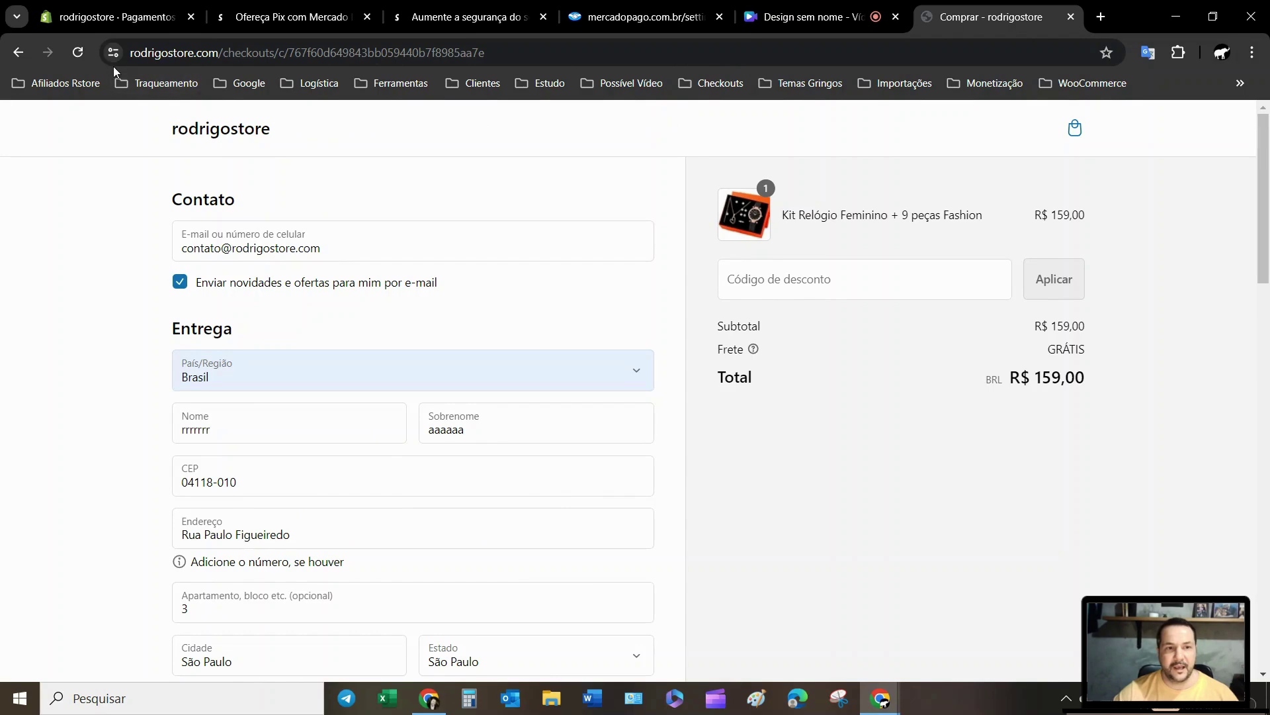
pyautogui.click(118, 17)
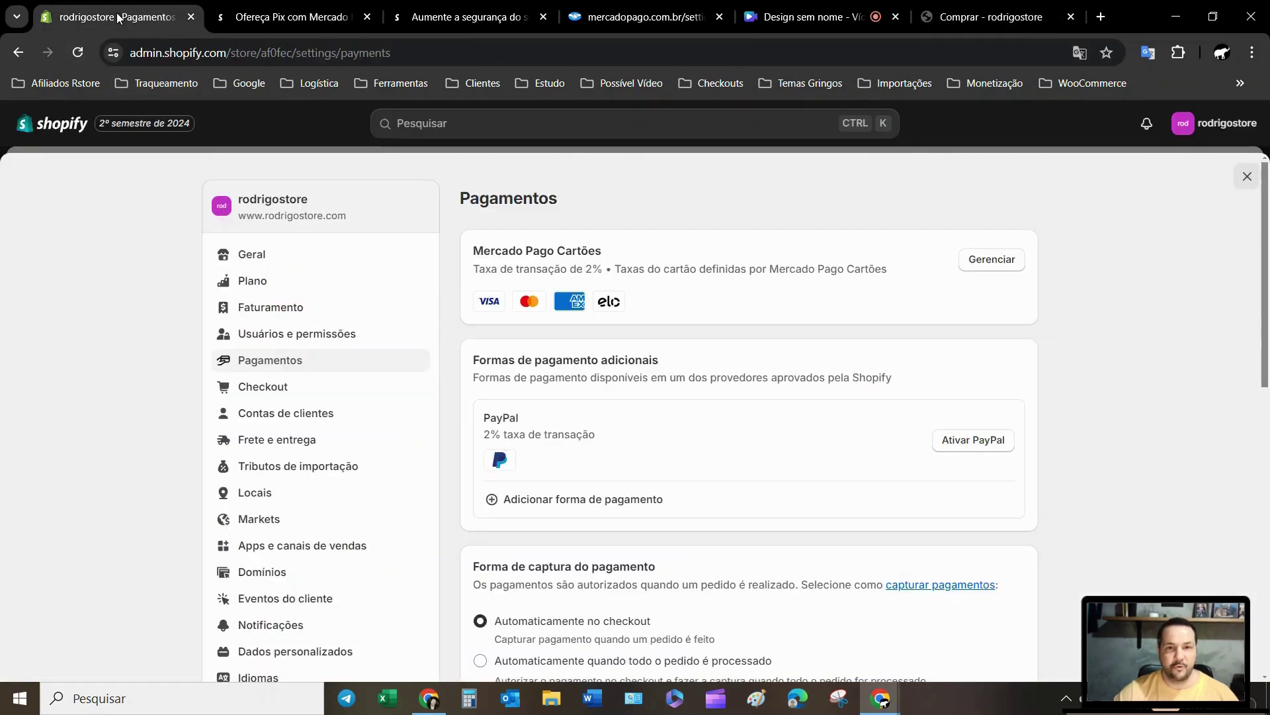
# Install the Mercado Pago Pix app in the store from its app store listing
pyautogui.click(292, 21)
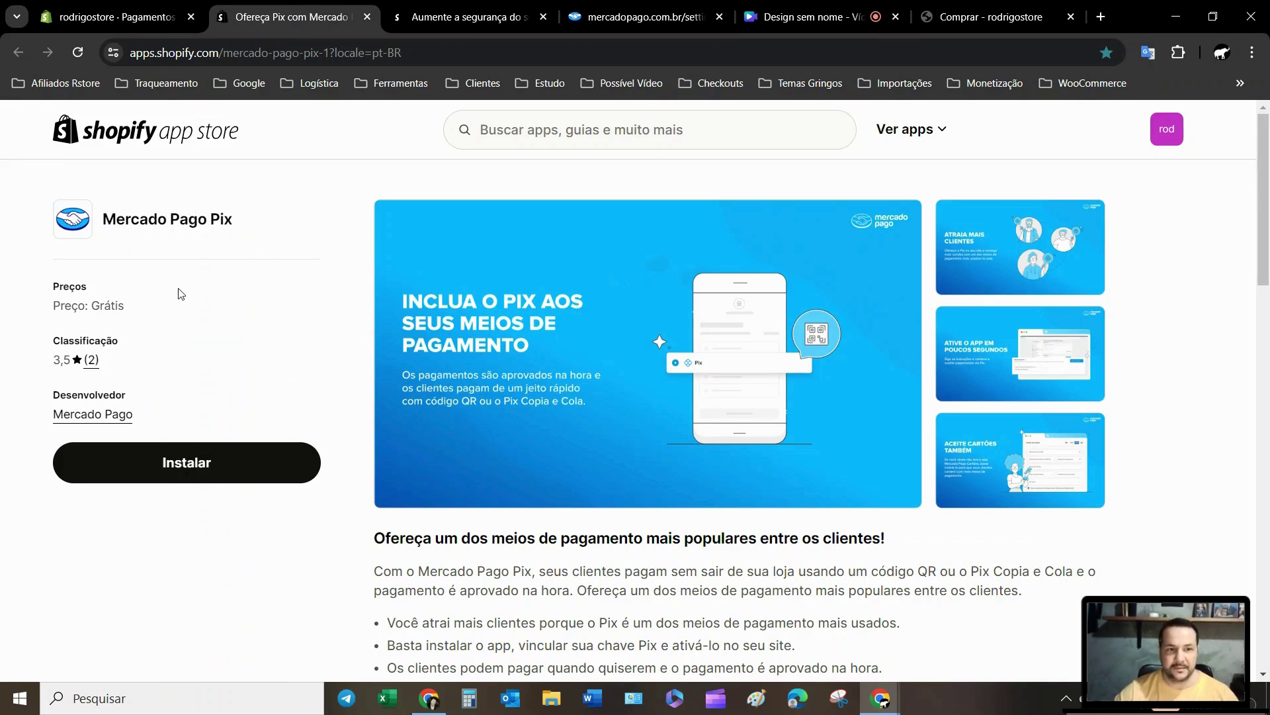
pyautogui.click(195, 461)
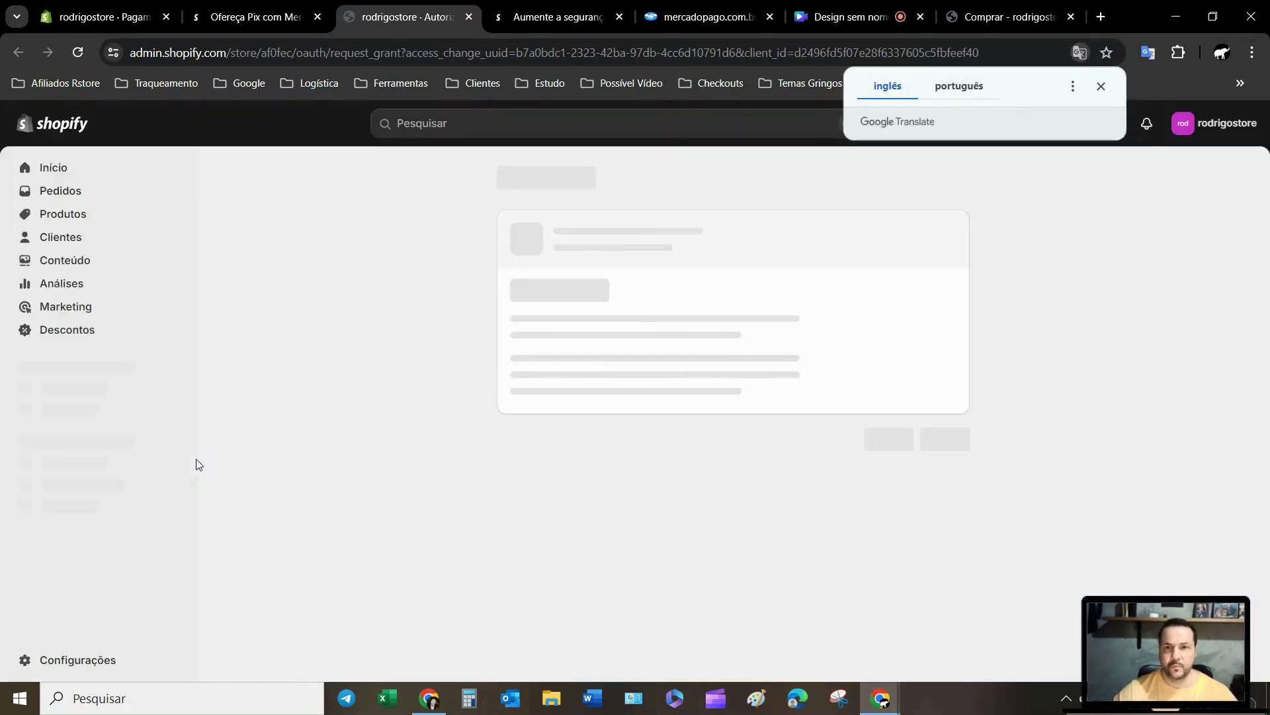
pyautogui.click(943, 504)
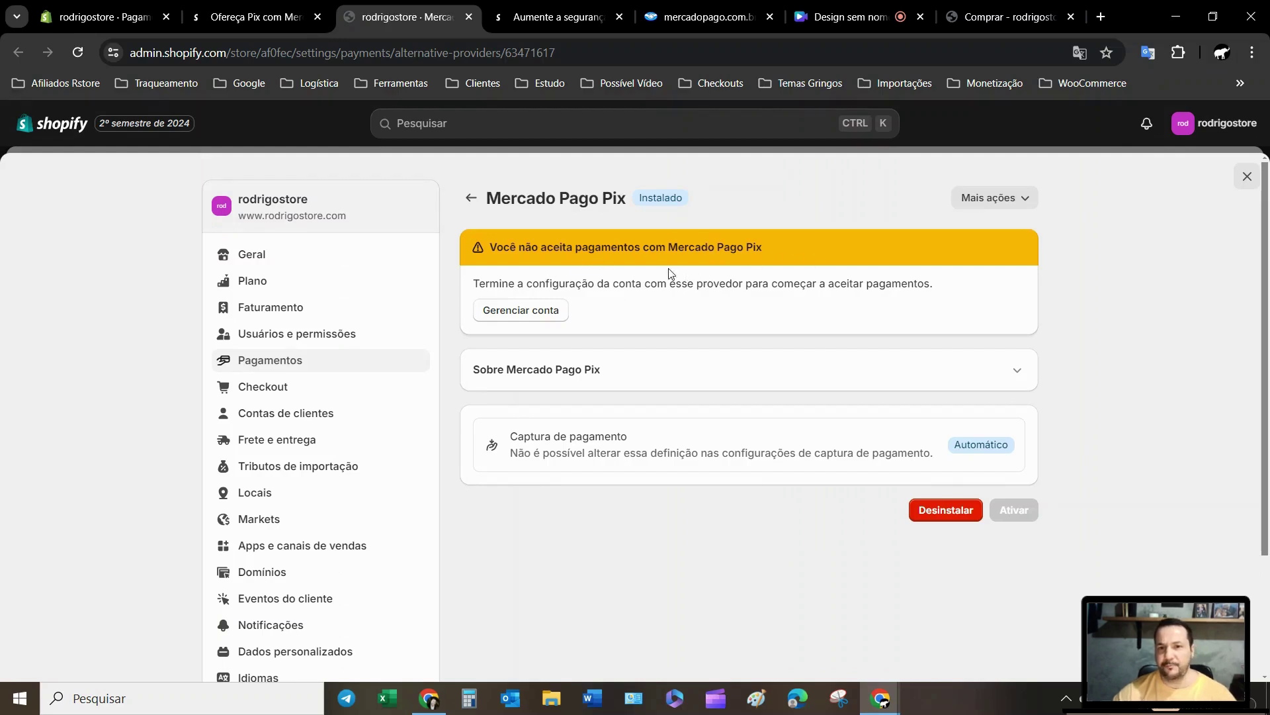
# Open the account management for Mercado Pago Pix and review the integration's production credentials, installed apps and Pix payment expiry setting
pyautogui.click(523, 313)
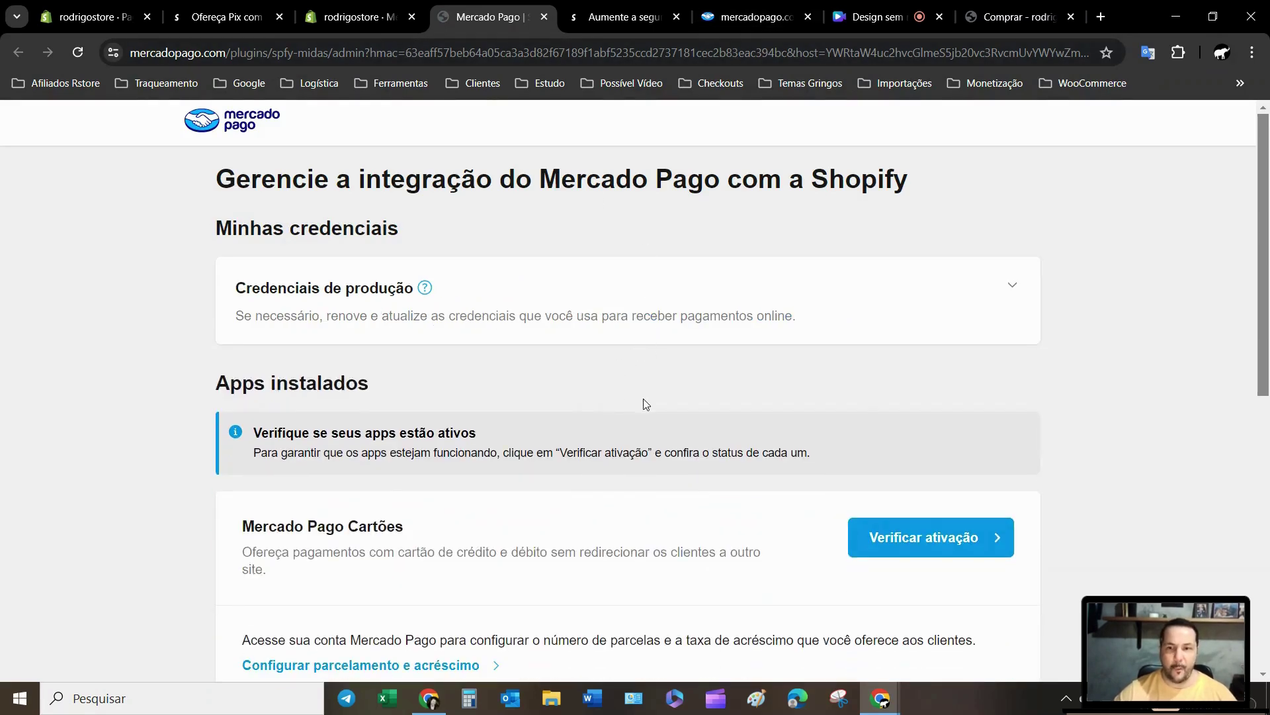
pyautogui.scroll(-3, 289, 237)
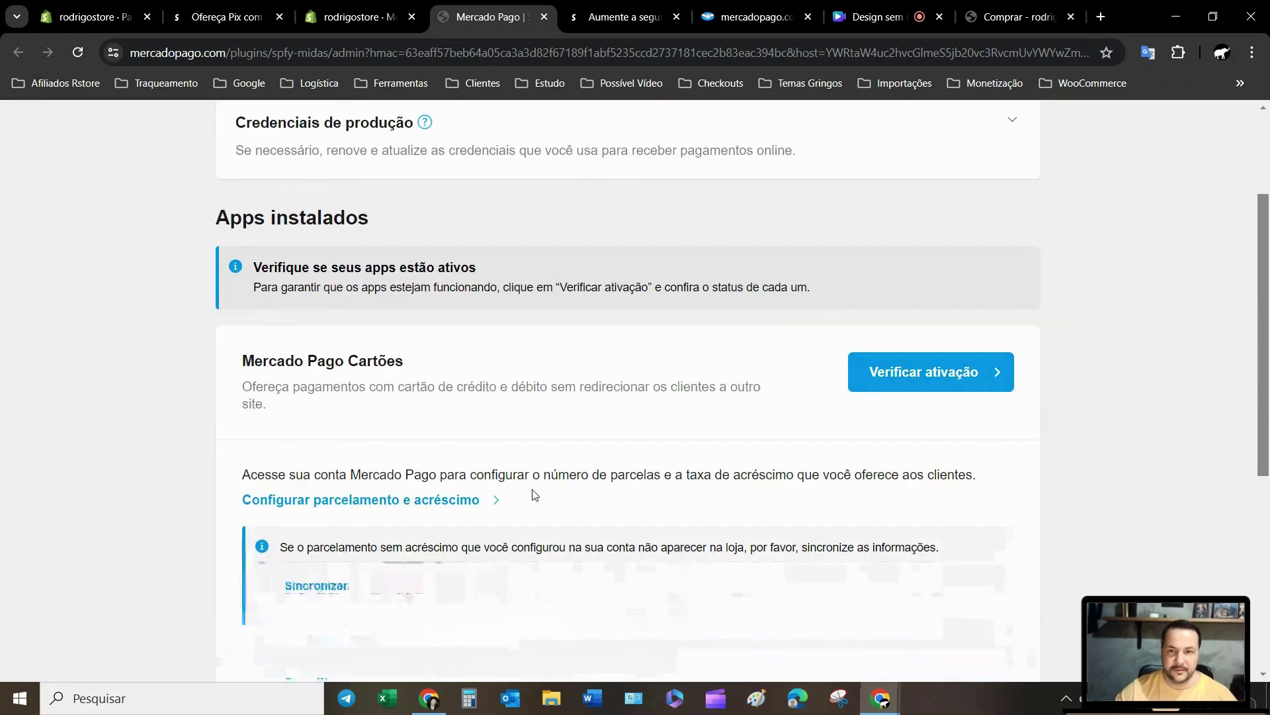
pyautogui.scroll(3, 547, 459)
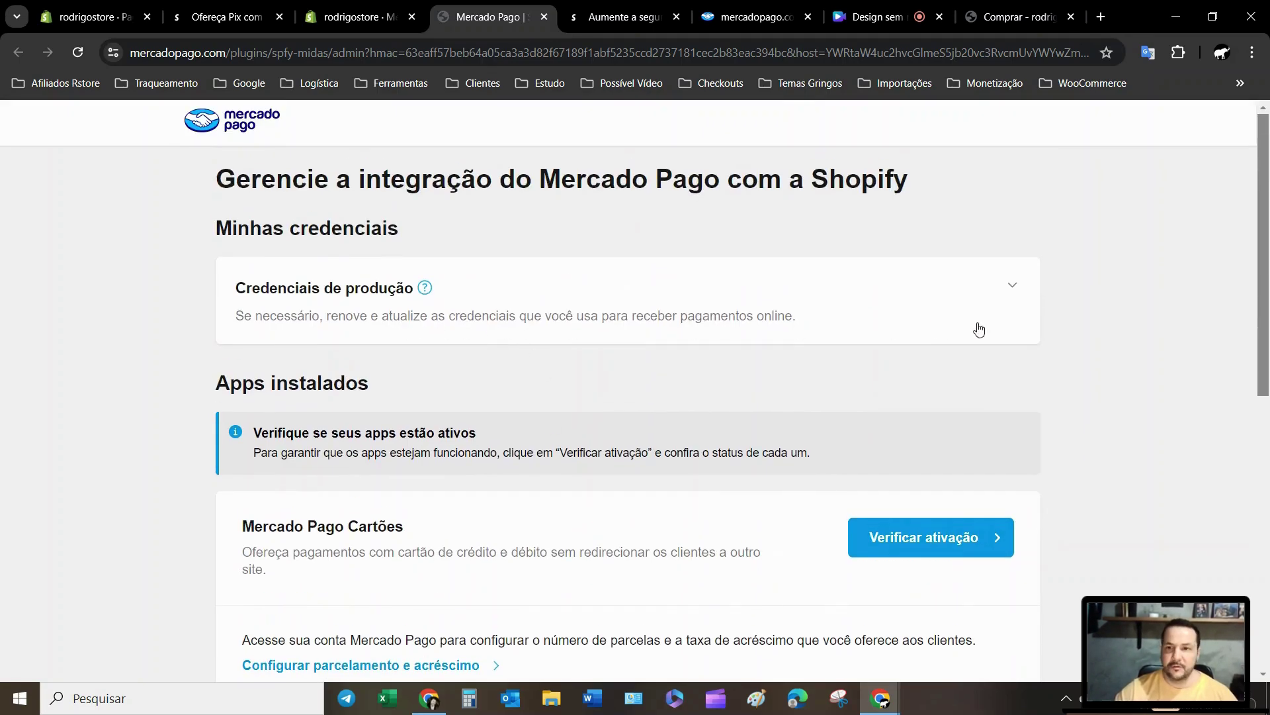
pyautogui.click(1012, 286)
pyautogui.click(1012, 286)
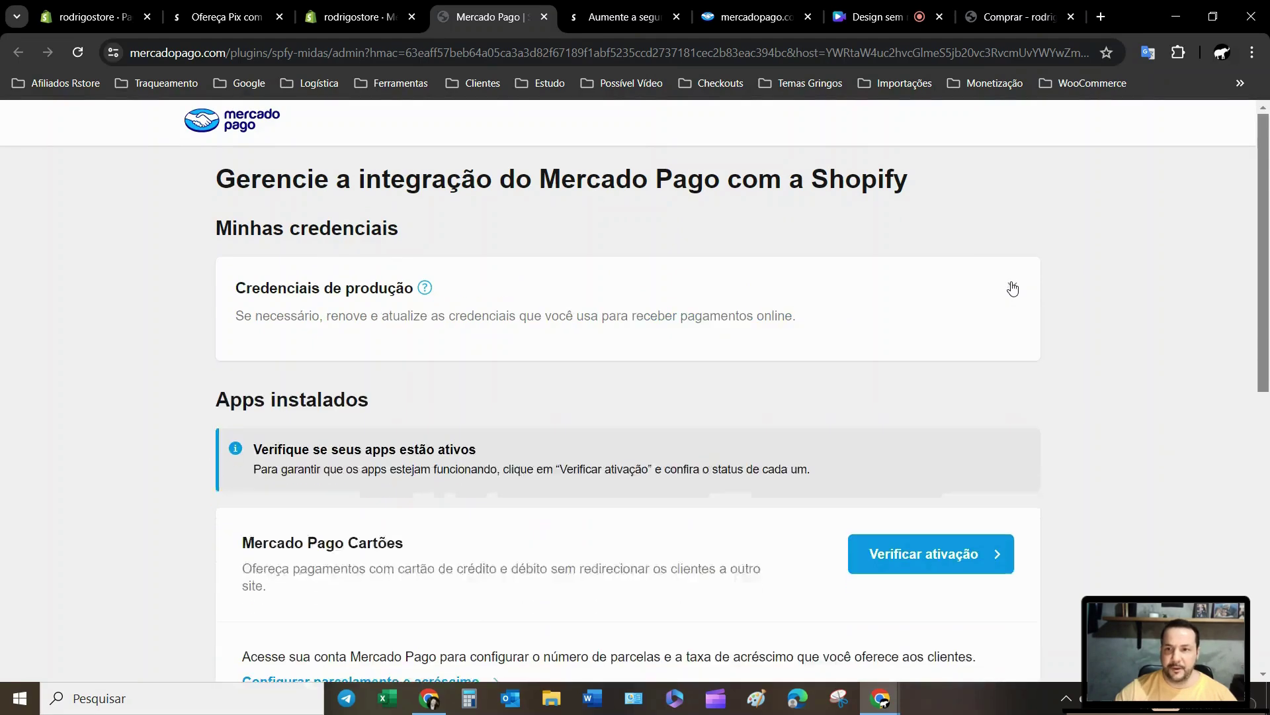
pyautogui.scroll(-6, 933, 371)
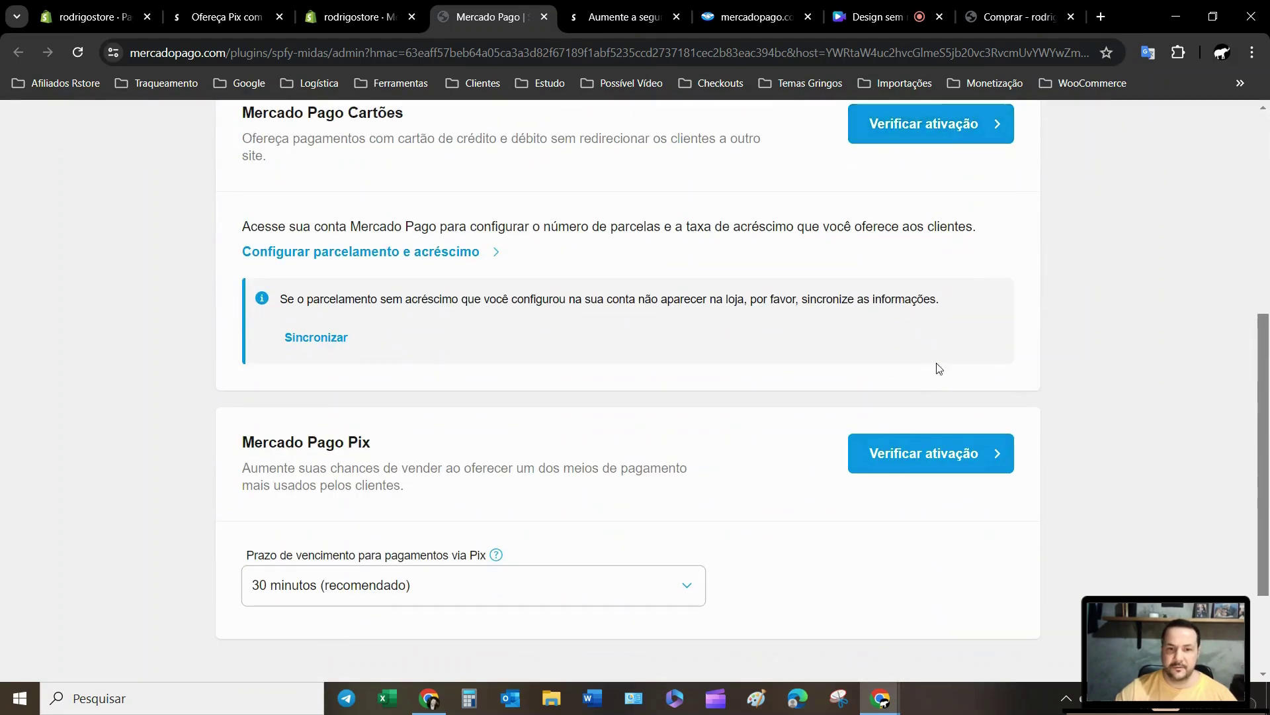
pyautogui.scroll(-3, 511, 513)
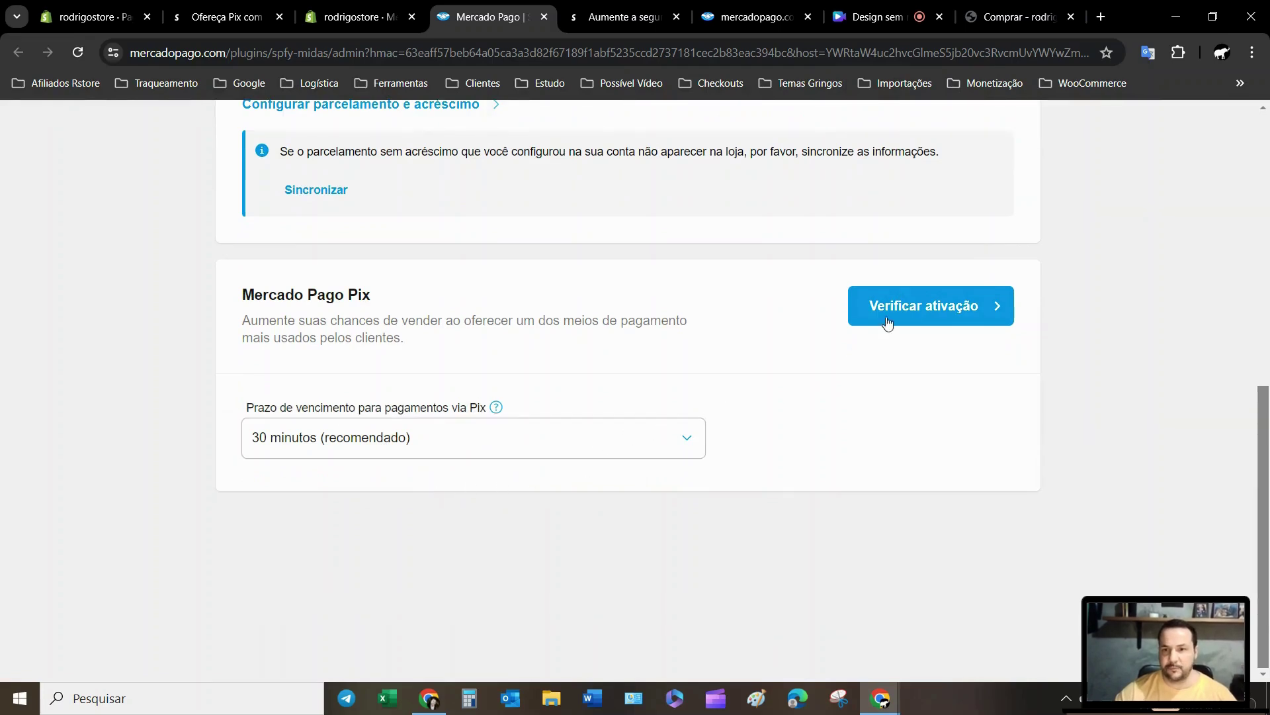
# Go from the Mercado Pago integration page to the Mercado Pago Pix activation check and activate the provider in the store
pyautogui.click(916, 311)
pyautogui.click(622, 460)
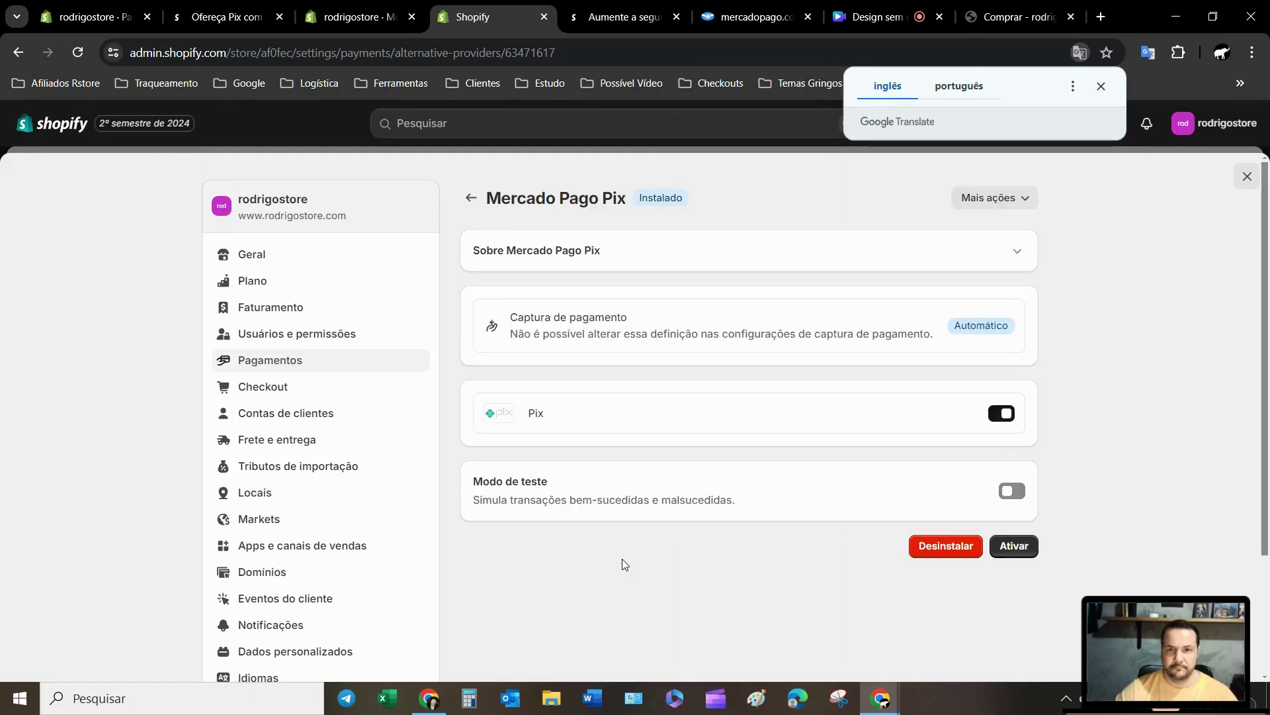
pyautogui.click(1016, 547)
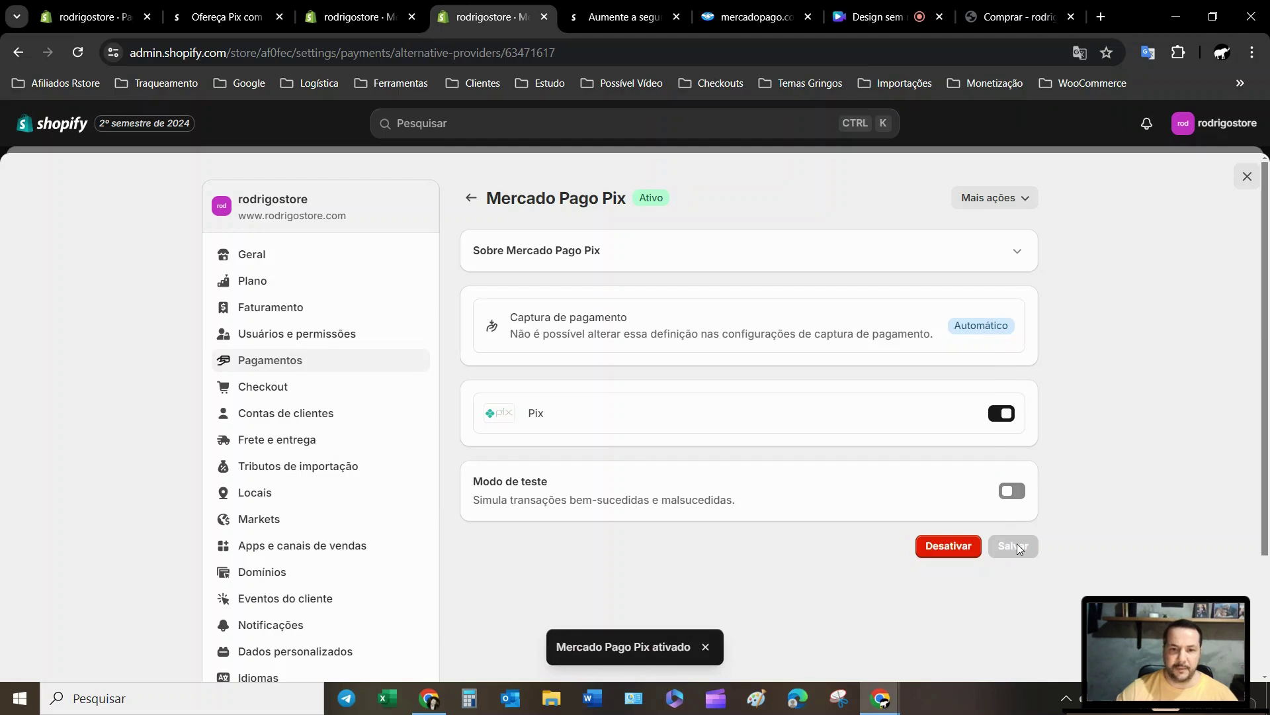
# Refresh the store's payment settings, and close the Mercado Pago Pix app listing and both of its settings pages
pyautogui.click(109, 19)
pyautogui.click(79, 52)
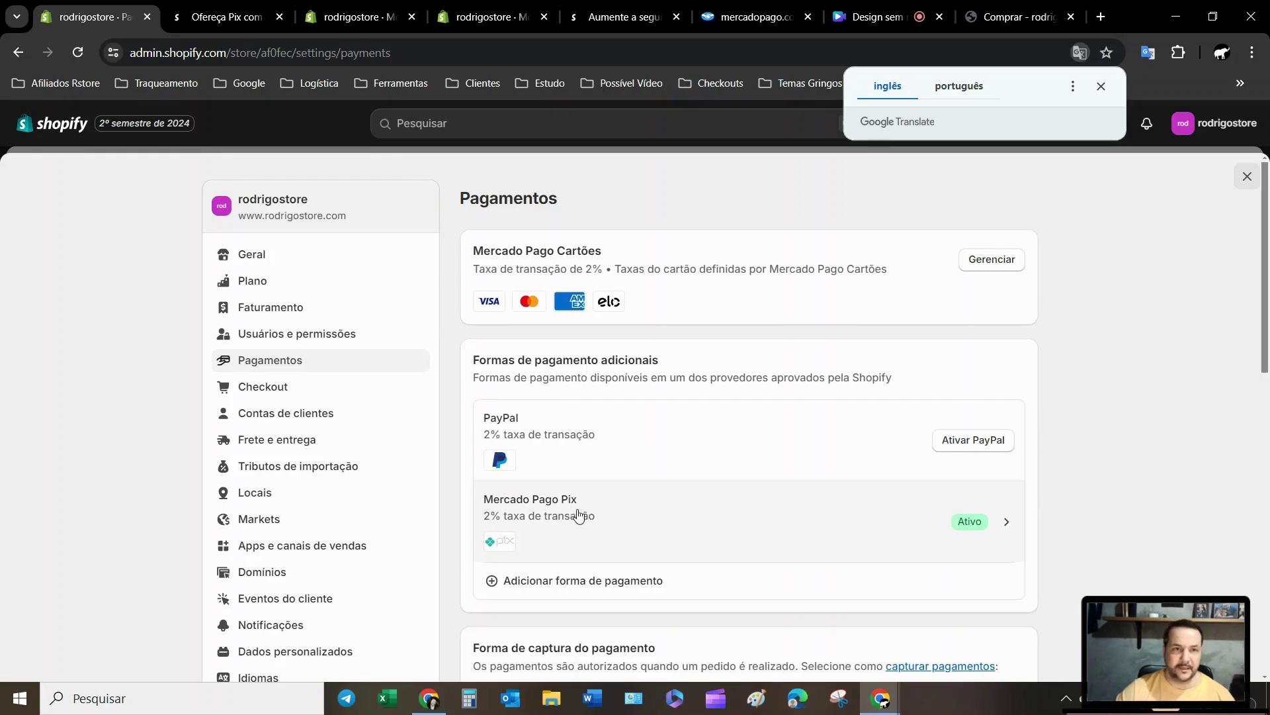
pyautogui.click(239, 19)
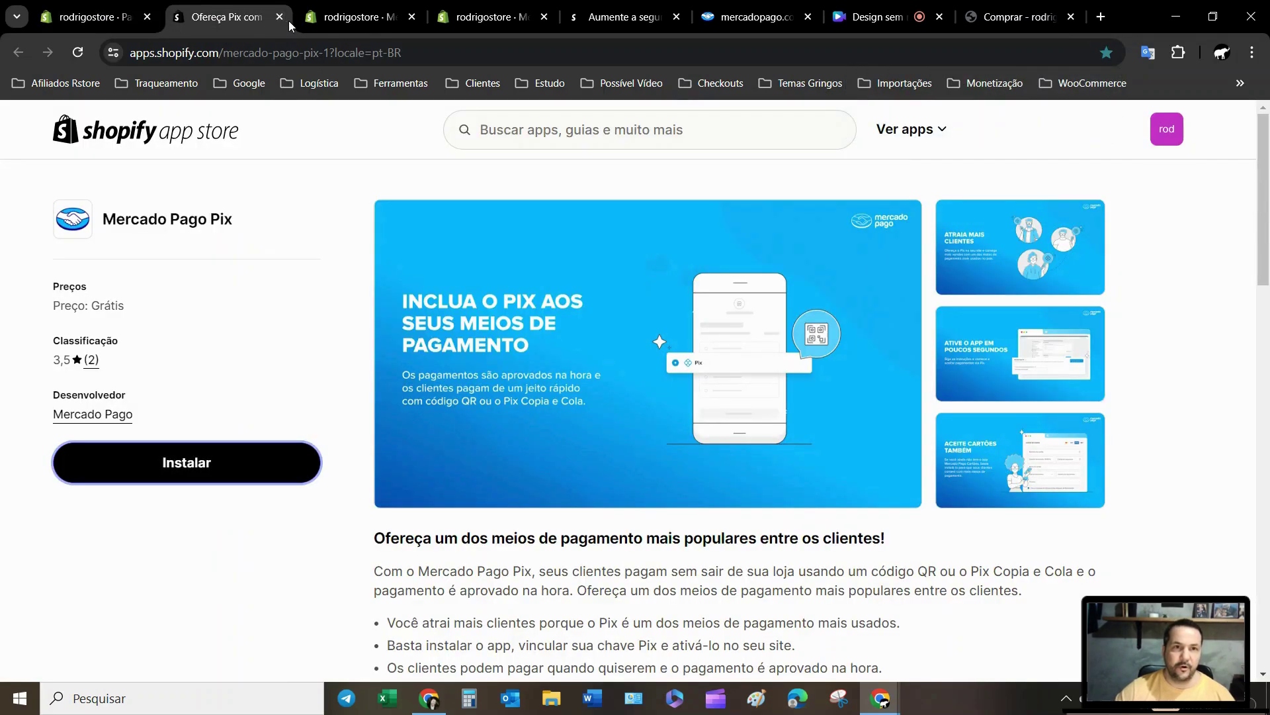
pyautogui.click(279, 17)
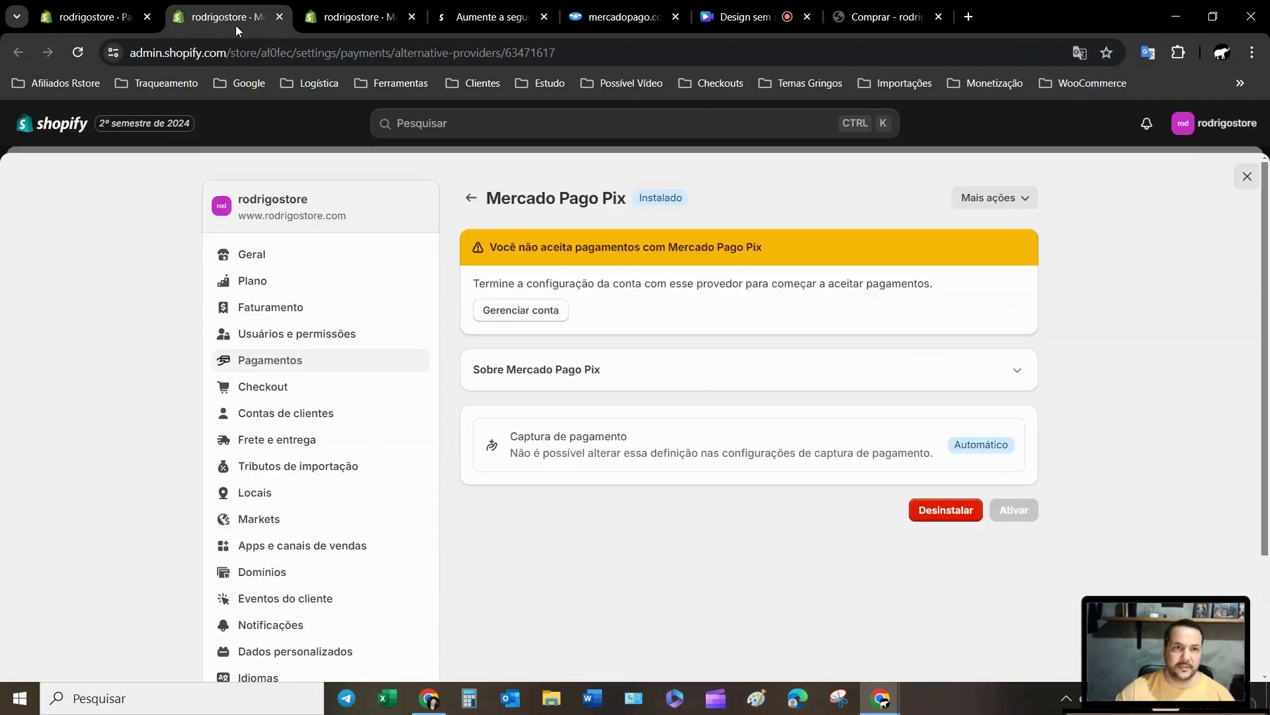
pyautogui.click(279, 16)
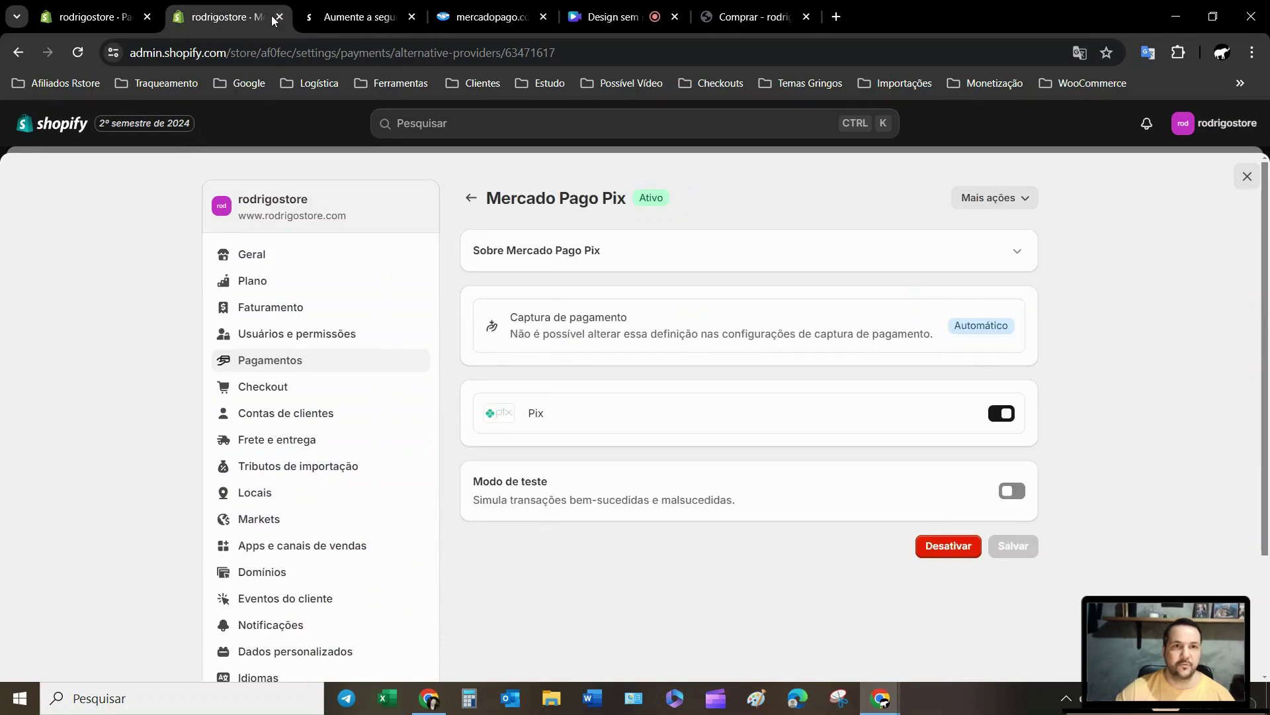
pyautogui.click(279, 16)
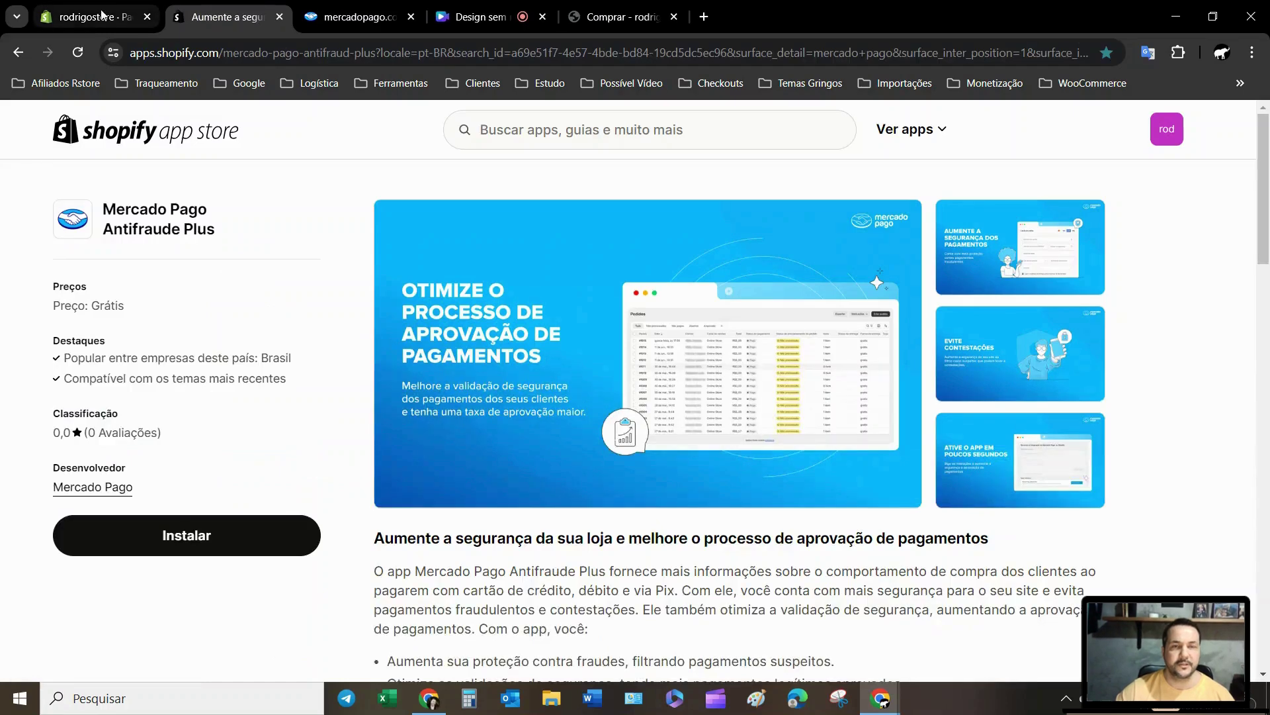
# Reload the storefront checkout and examine its payment section for the credit card and Pix options and the CPF/CNPJ field
pyautogui.click(622, 17)
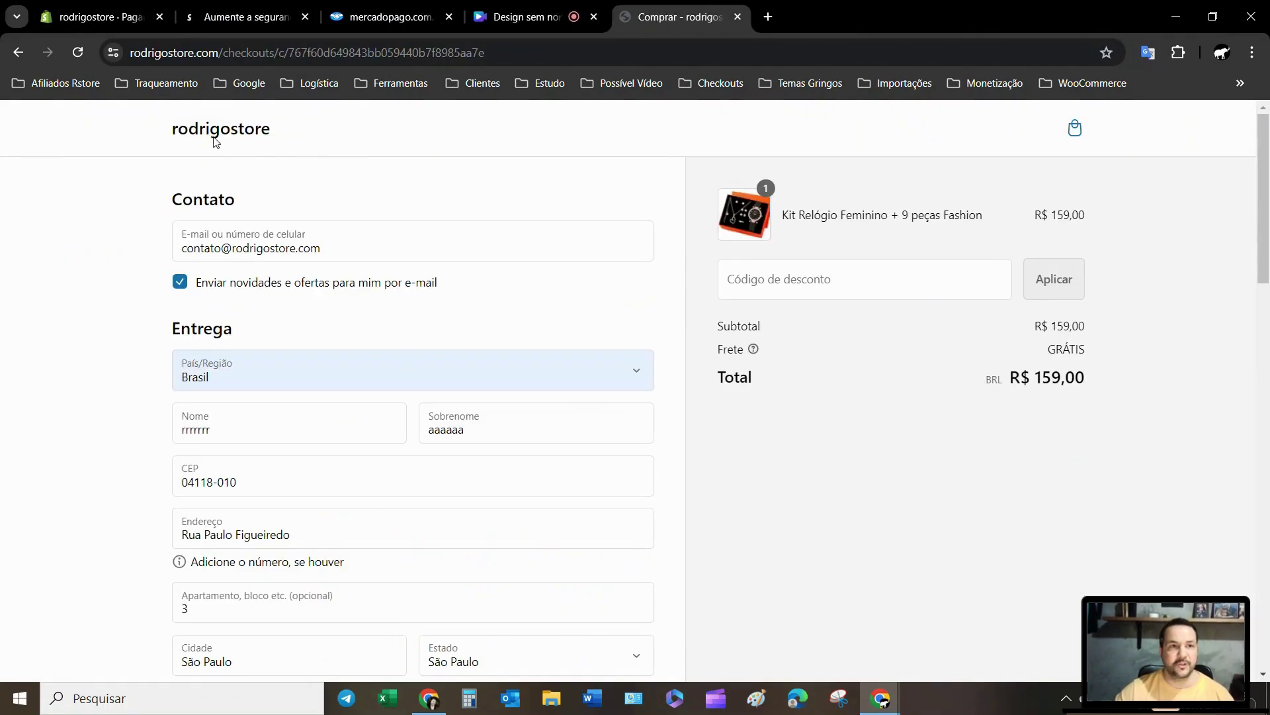
pyautogui.click(80, 53)
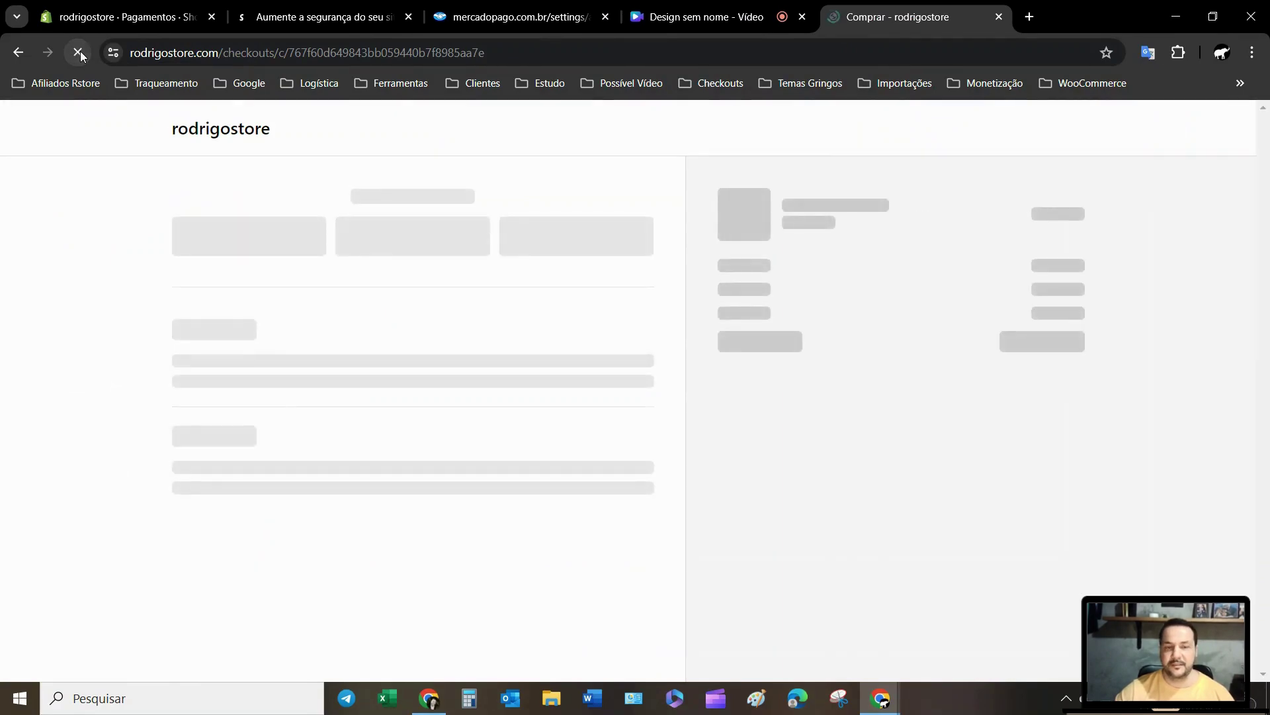
pyautogui.click(600, 250)
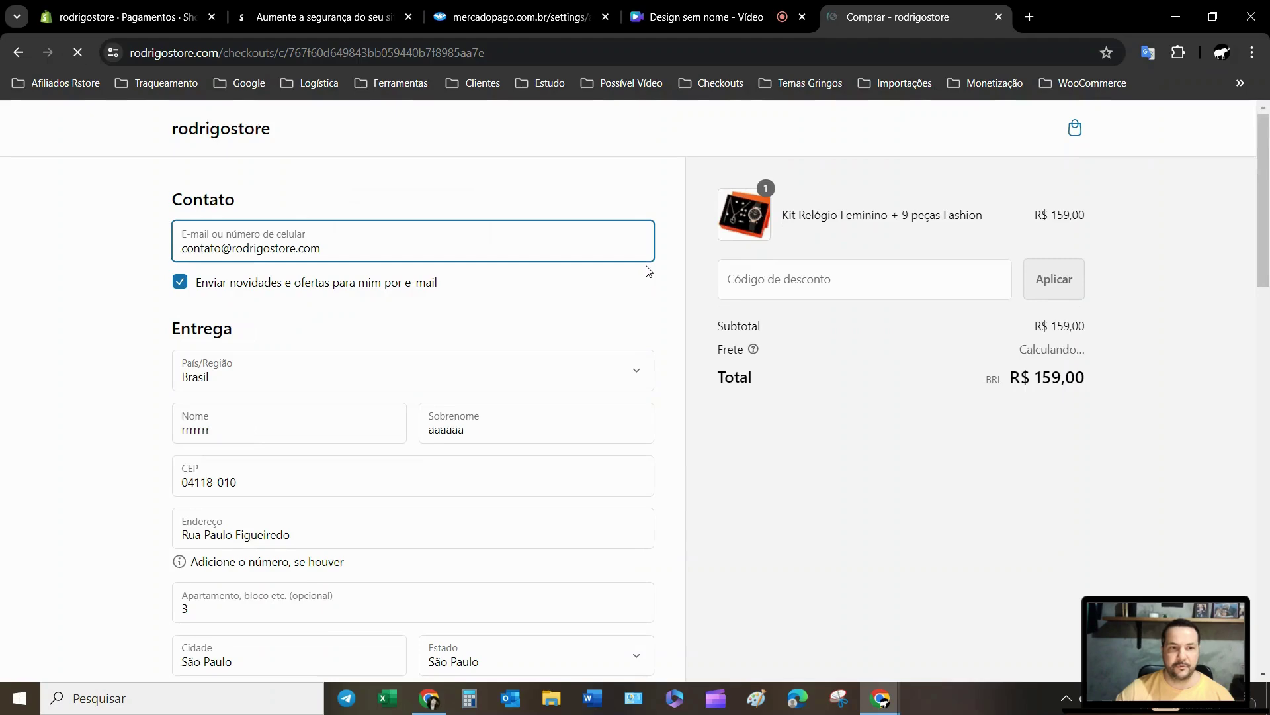
pyautogui.scroll(-3, 647, 271)
pyautogui.scroll(-3, 648, 271)
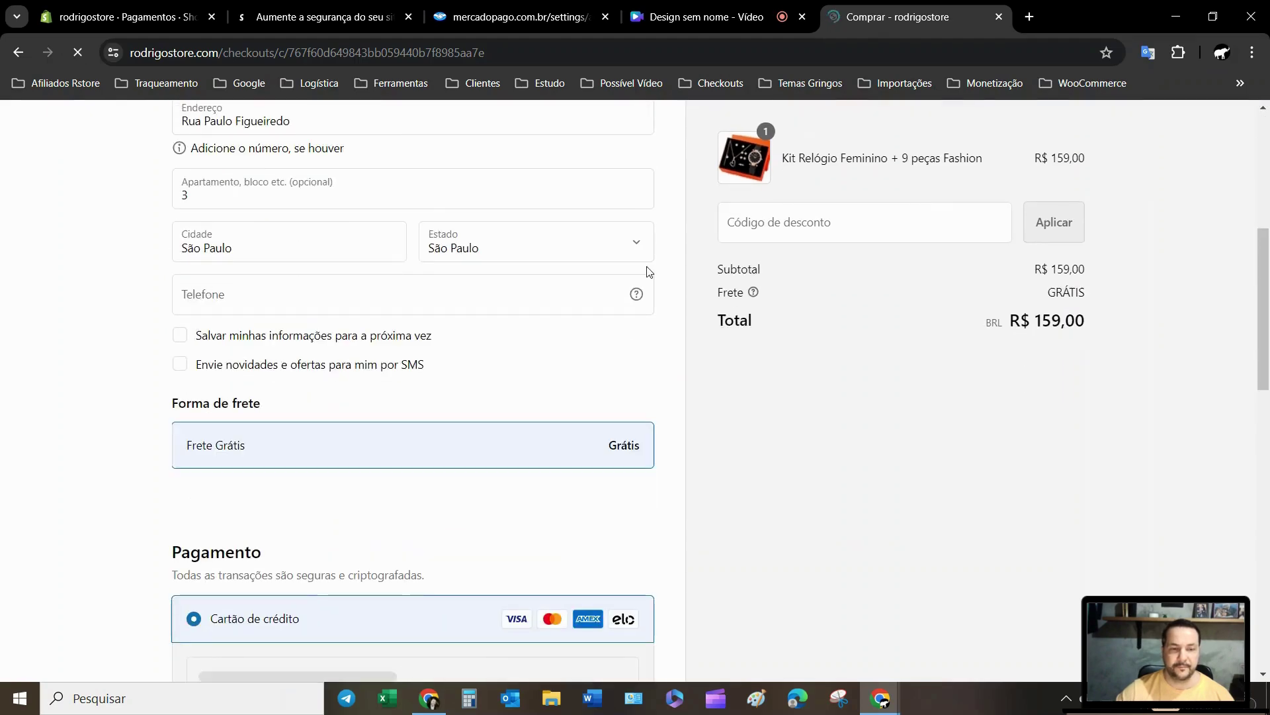
pyautogui.scroll(-3, 647, 271)
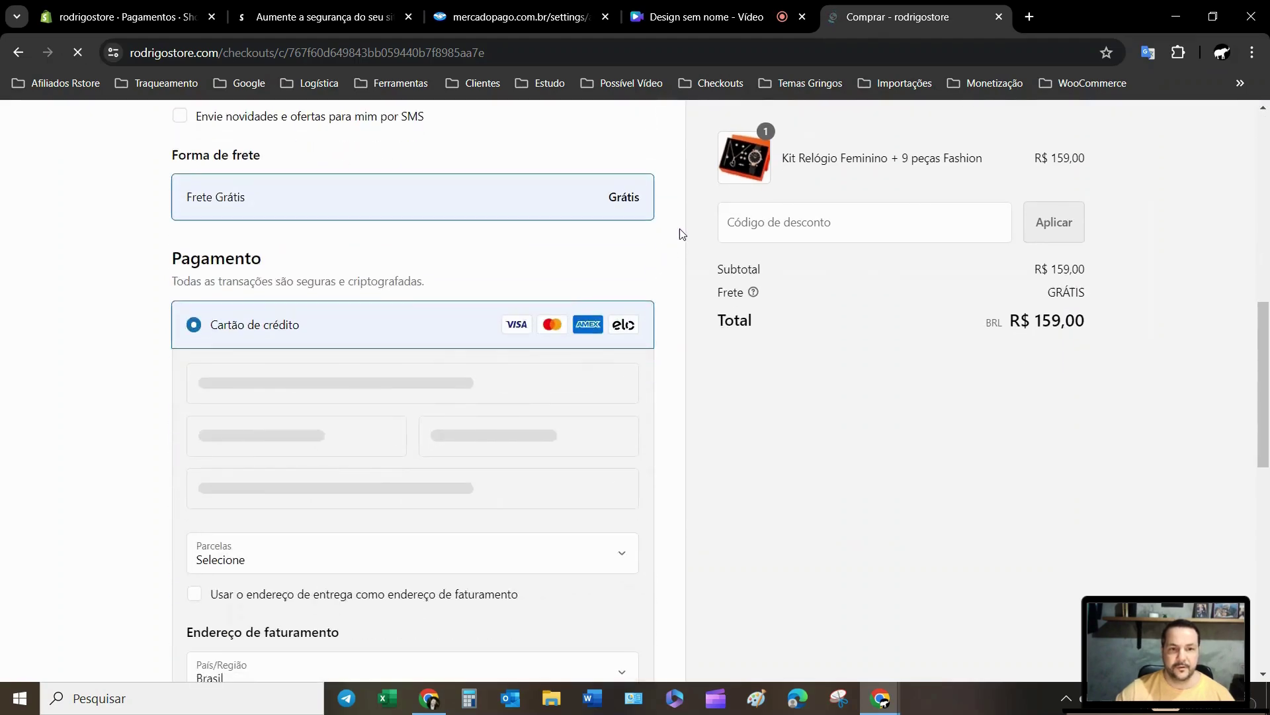
pyautogui.scroll(-7, 681, 234)
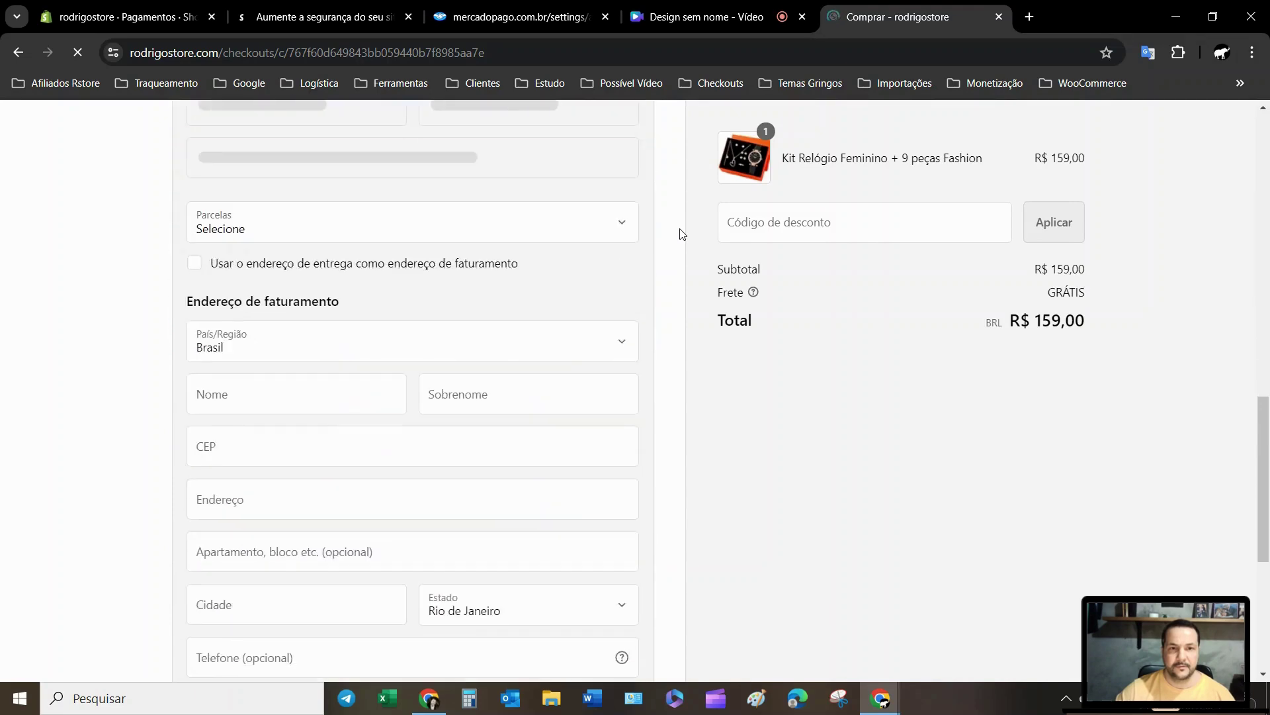
pyautogui.scroll(-2, 681, 233)
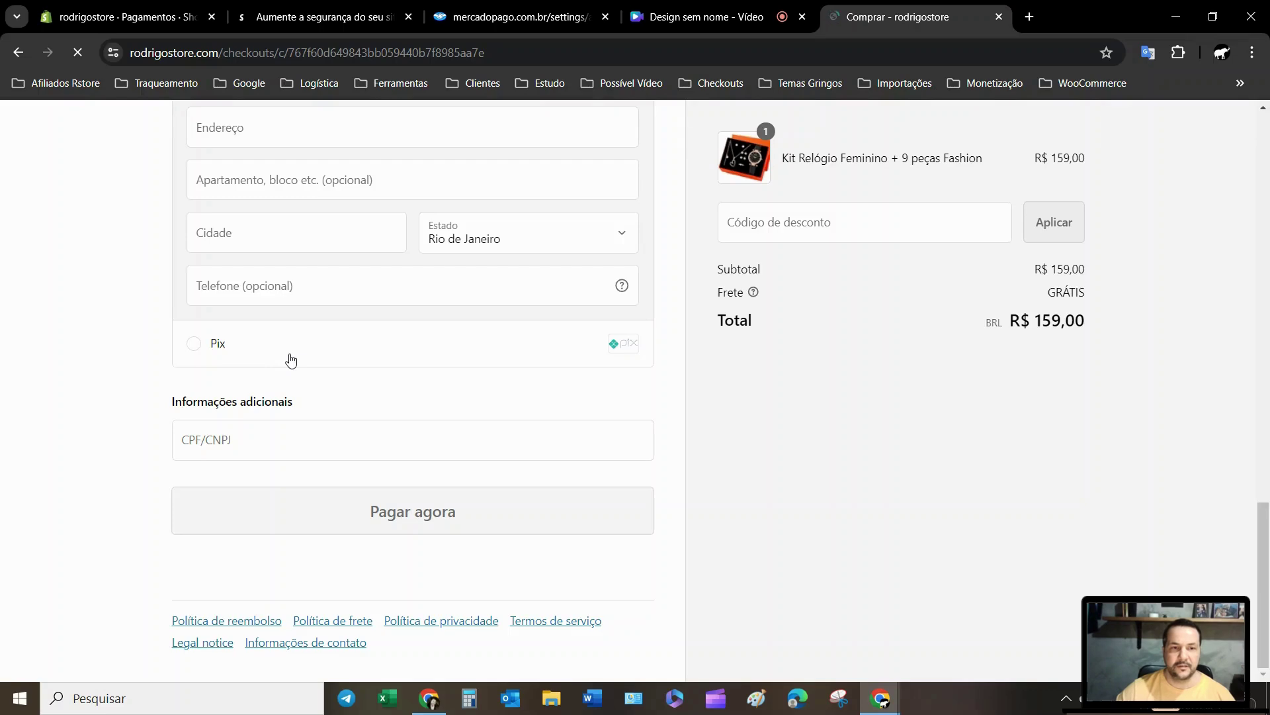
pyautogui.scroll(10, 219, 344)
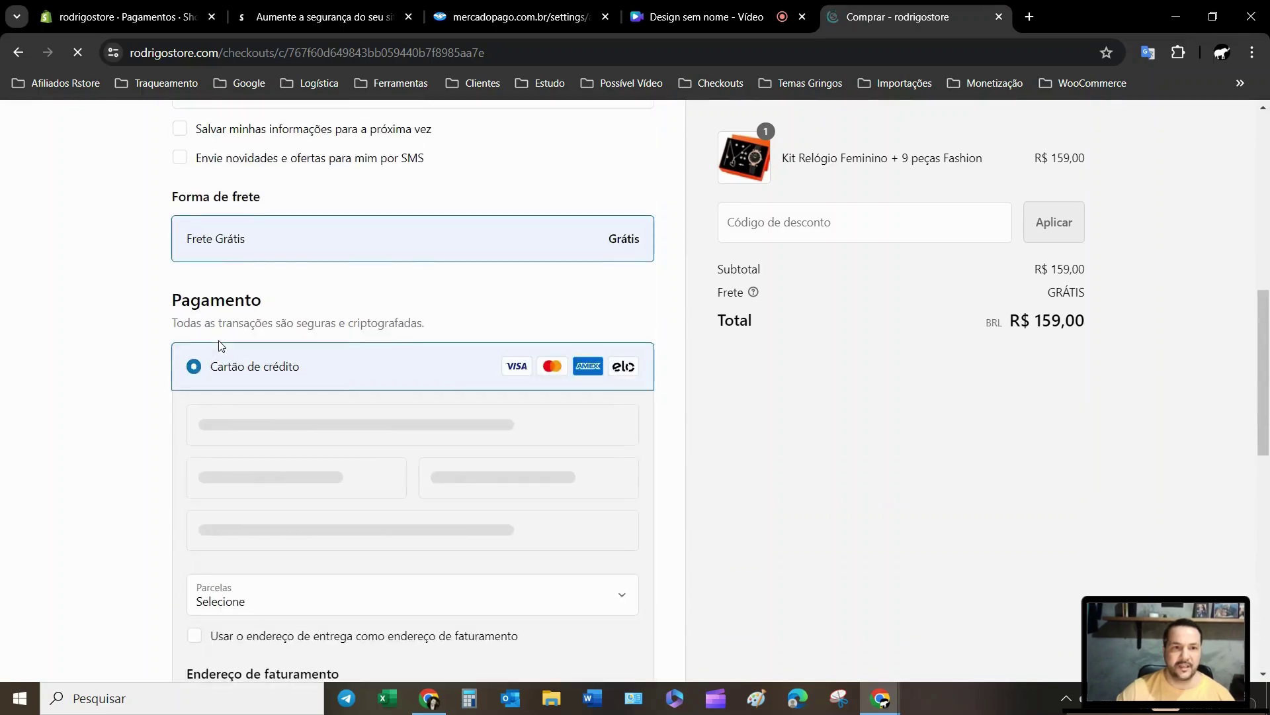
pyautogui.scroll(6, 218, 344)
pyautogui.scroll(-5, 331, 344)
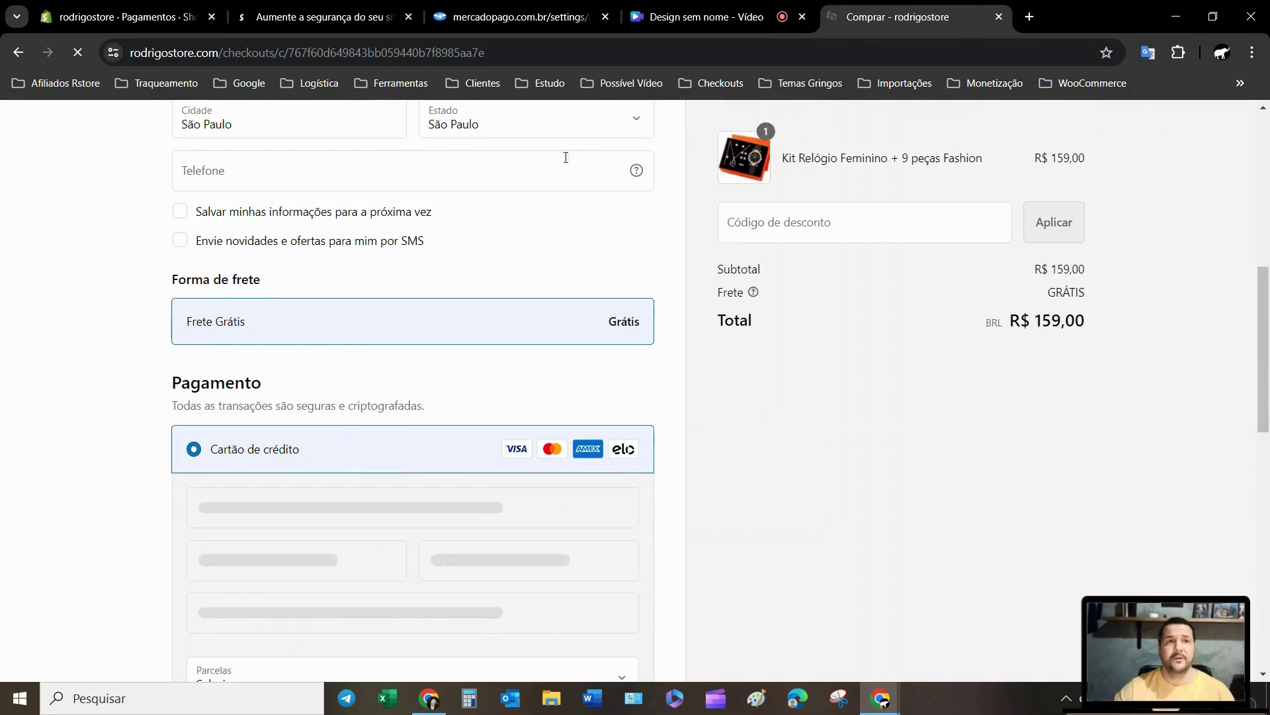
pyautogui.scroll(5, 574, 154)
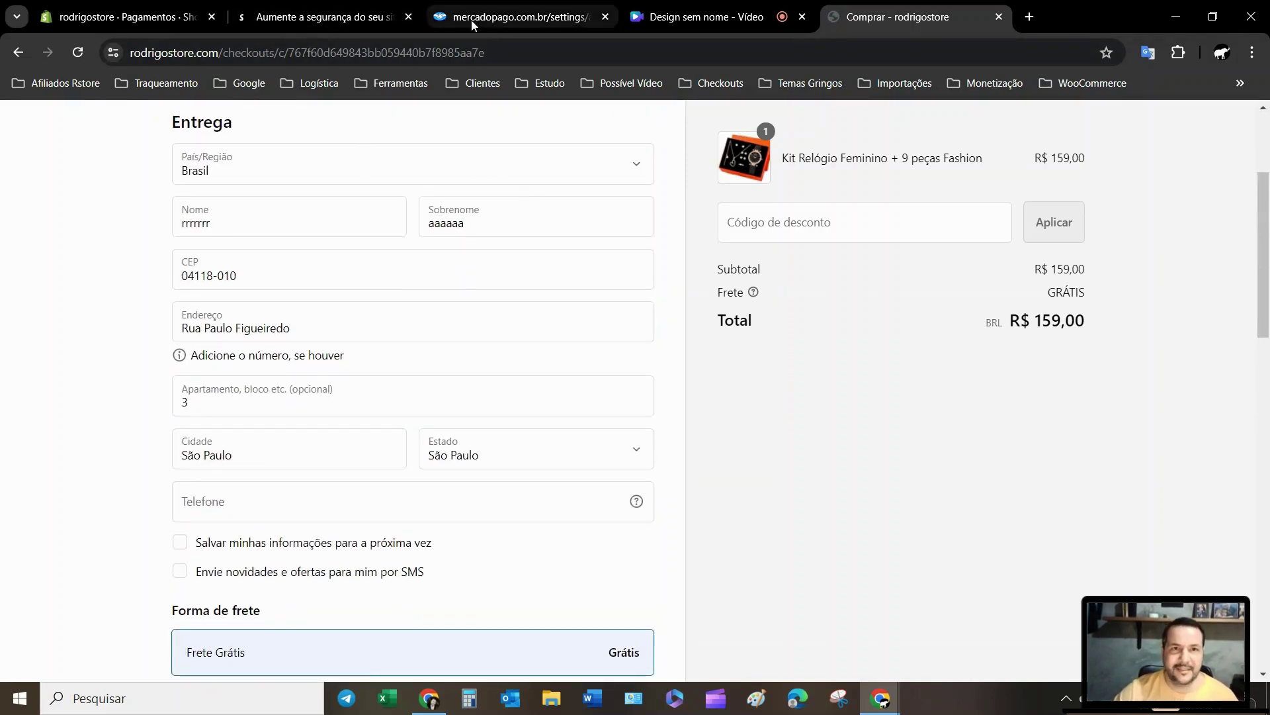
# View the Mercado Pago Antifraude Plus app listing, and return to the additional payment methods in the store's payment settings
pyautogui.click(354, 18)
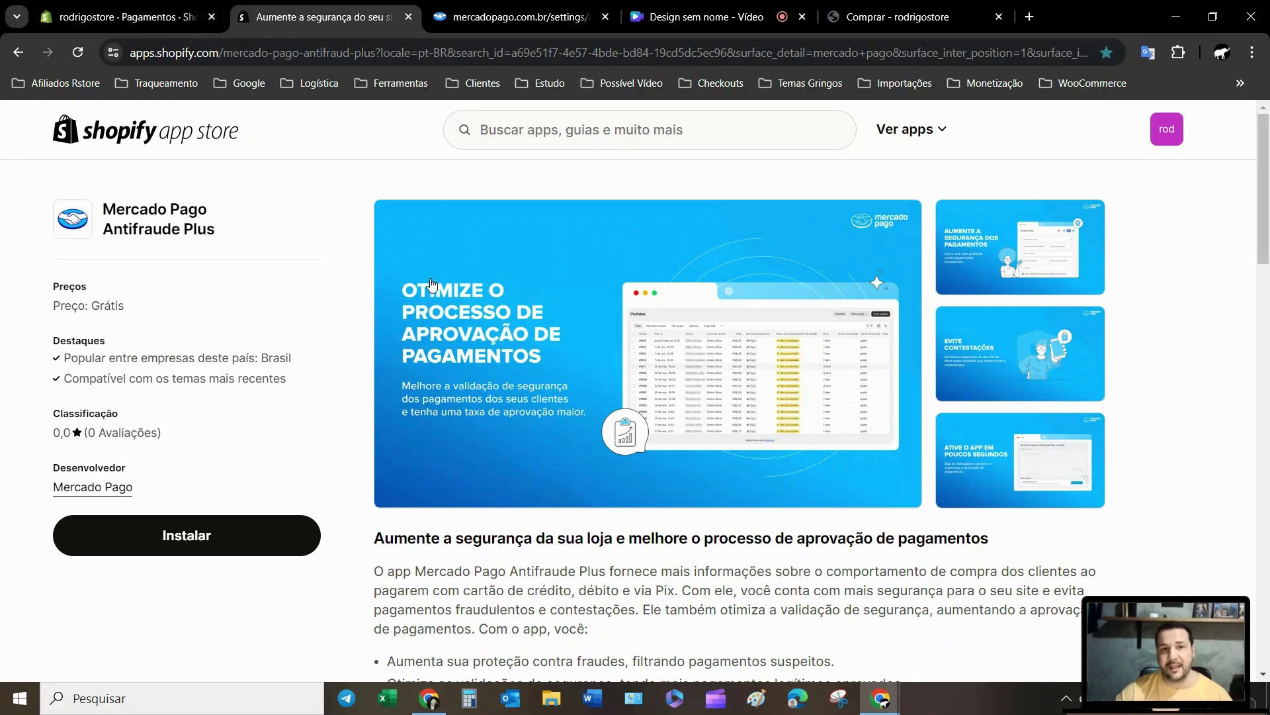
pyautogui.click(135, 19)
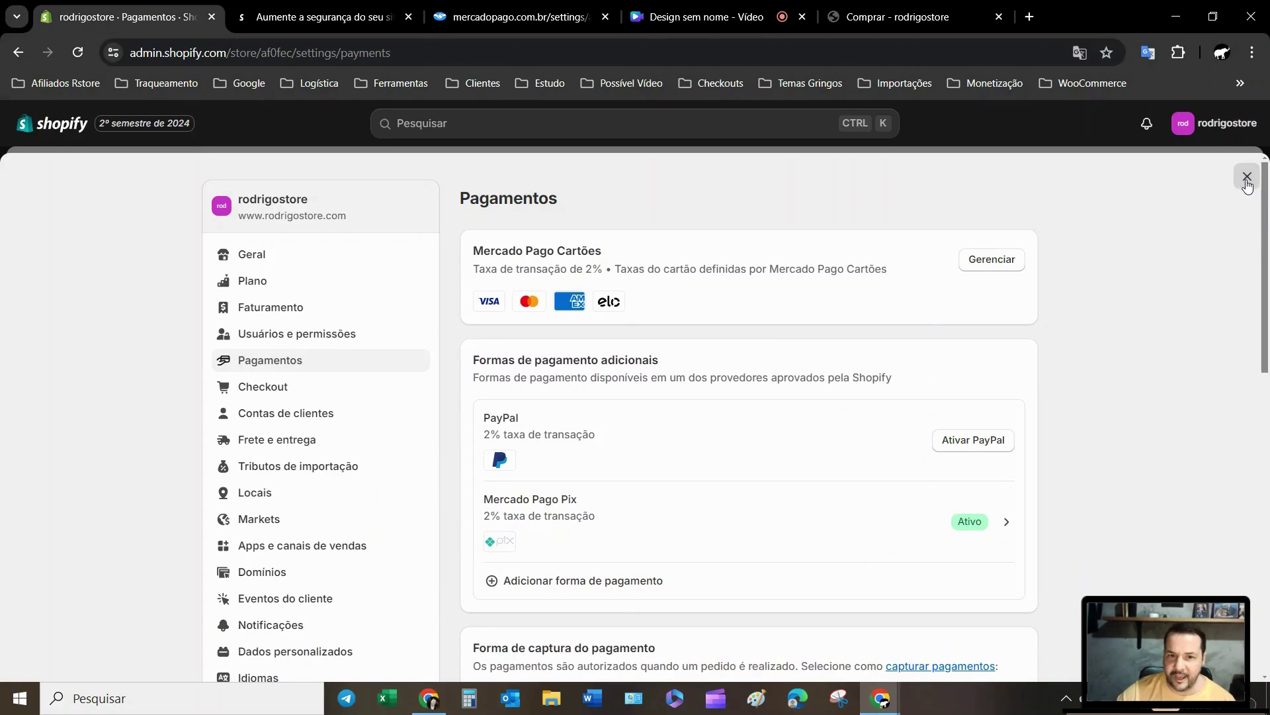
pyautogui.scroll(-1, 654, 422)
pyautogui.scroll(-1, 654, 422)
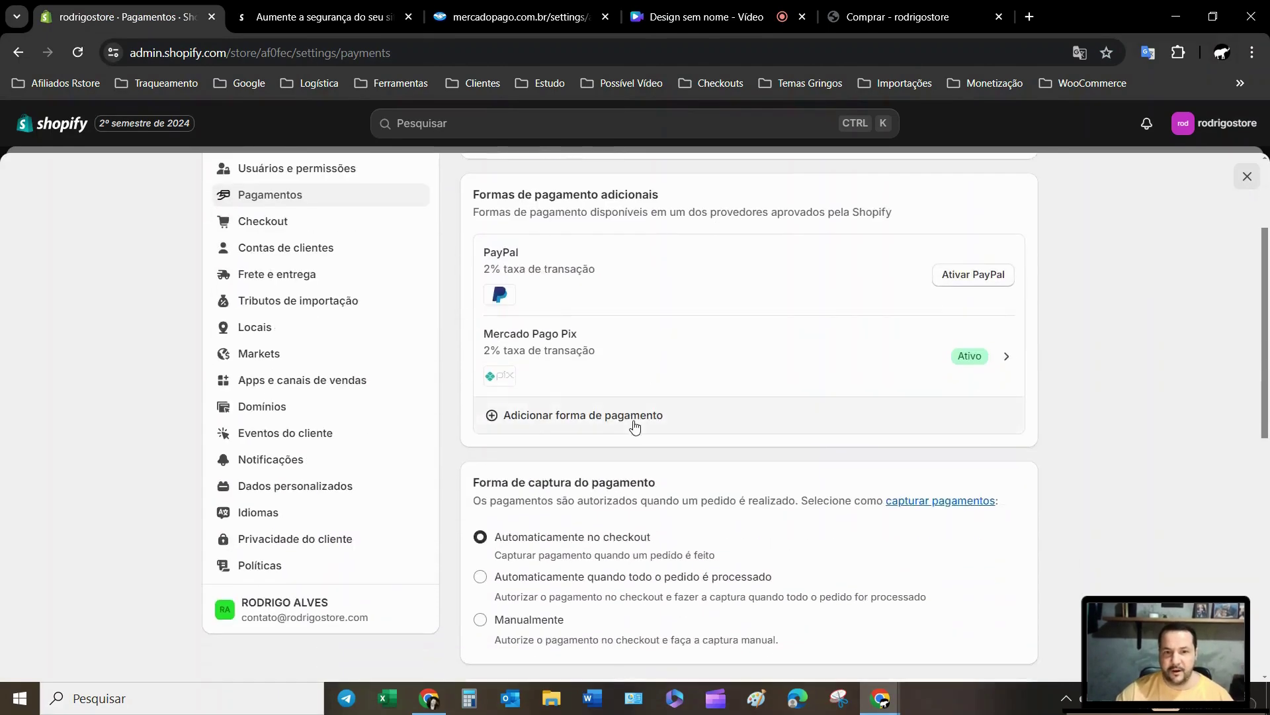
# Start adding a payment method, search by provider for "merc" and choose Mercado Pago Checkout Pro
pyautogui.click(605, 417)
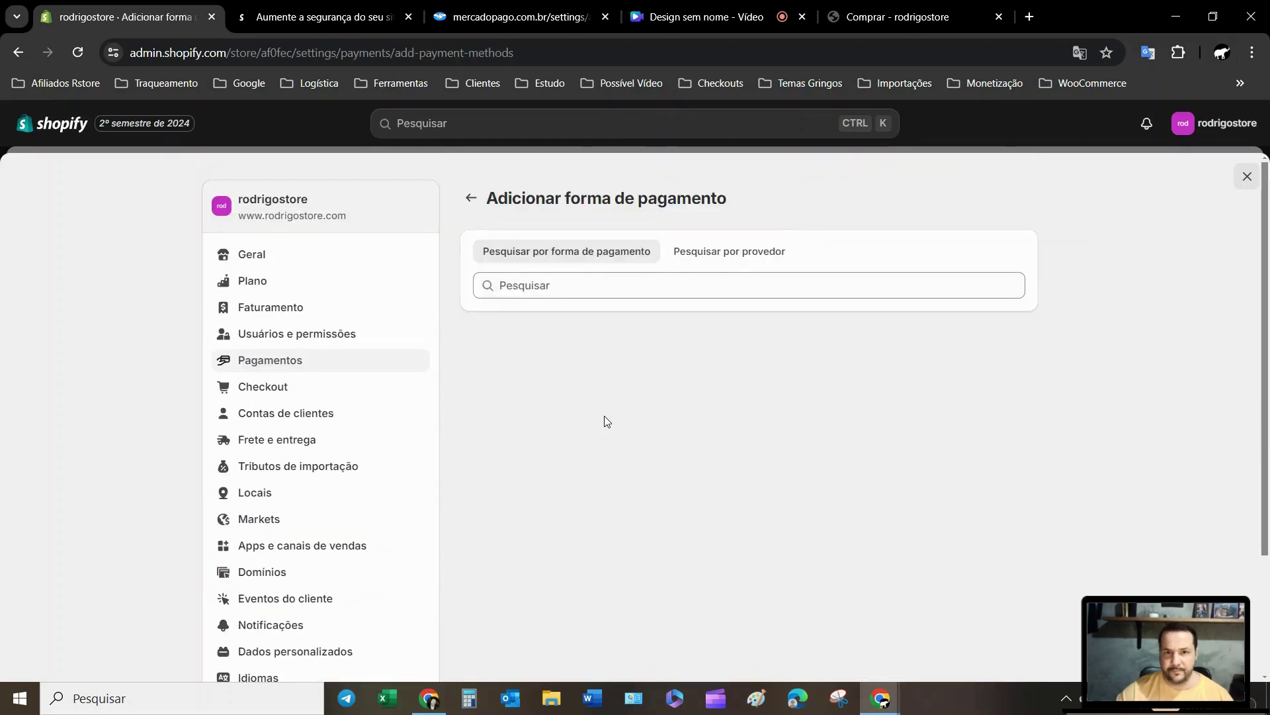
pyautogui.click(731, 252)
pyautogui.click(667, 289)
pyautogui.write('mer')
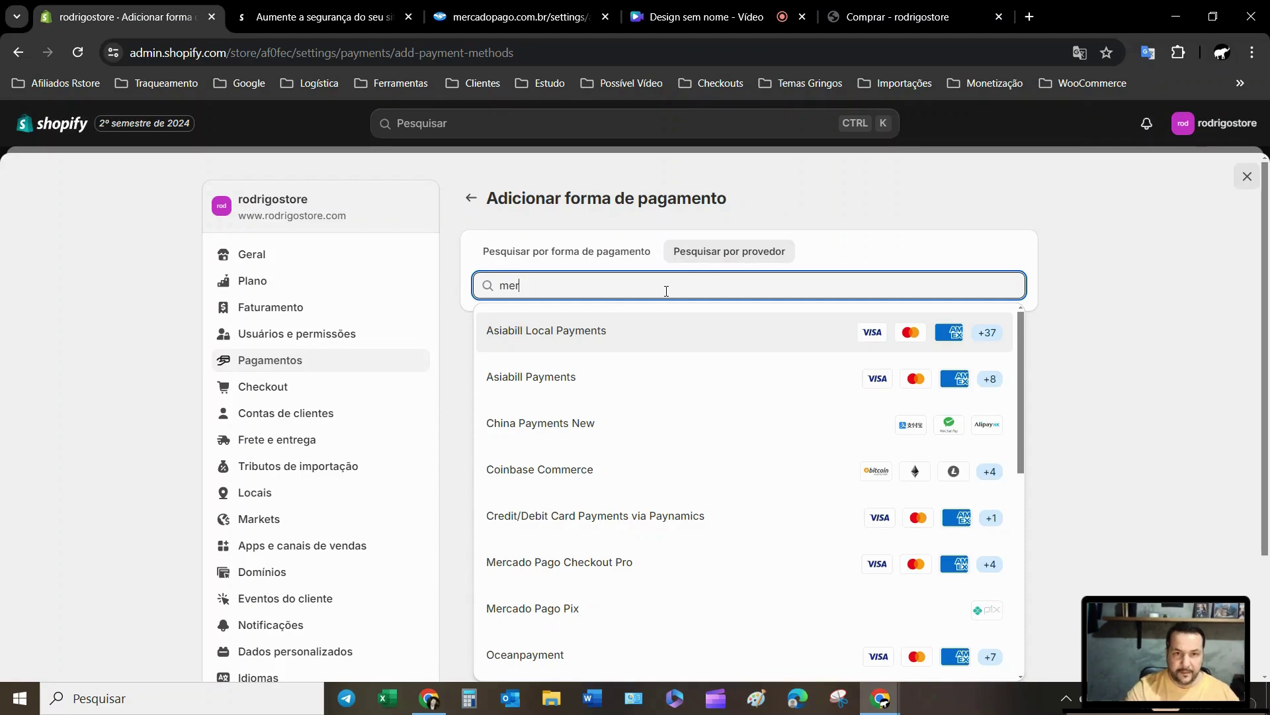
pyautogui.write('c')
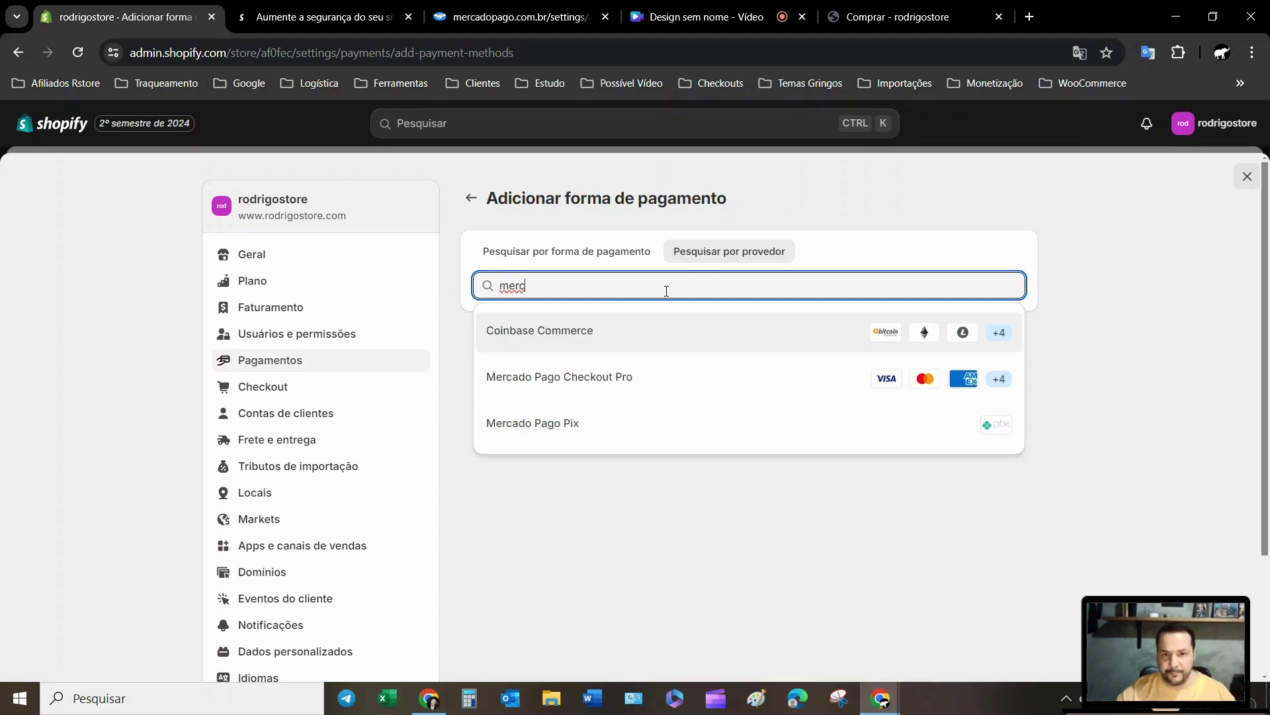
pyautogui.click(613, 381)
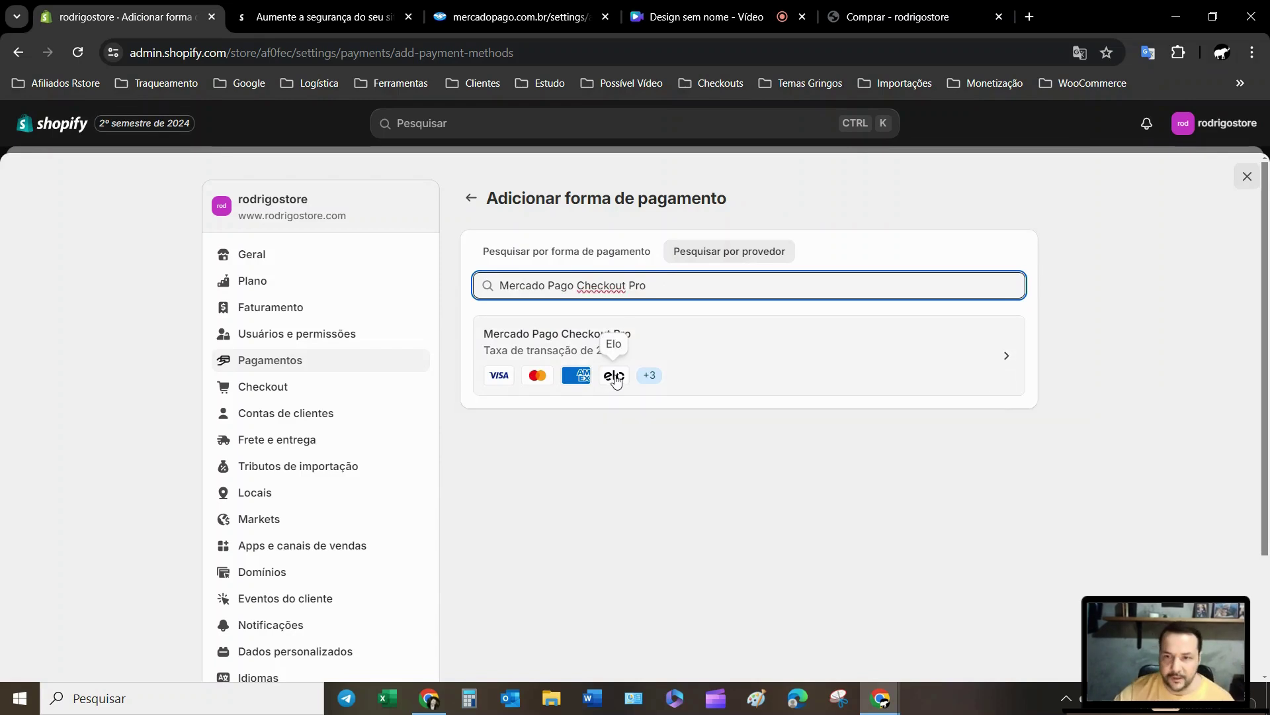
# Open the Mercado Pago Checkout Pro provider settings and review its list of payment methods and test mode option
pyautogui.click(986, 356)
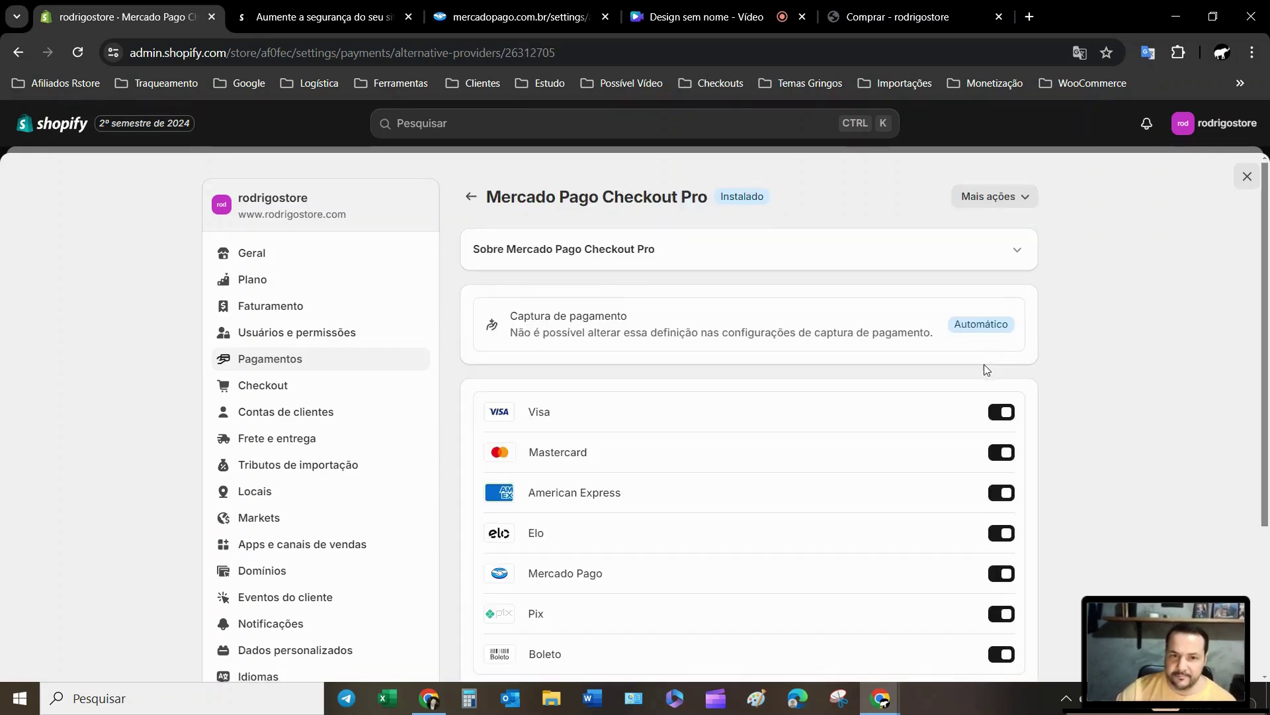
pyautogui.scroll(-3, 986, 369)
pyautogui.scroll(1, 875, 338)
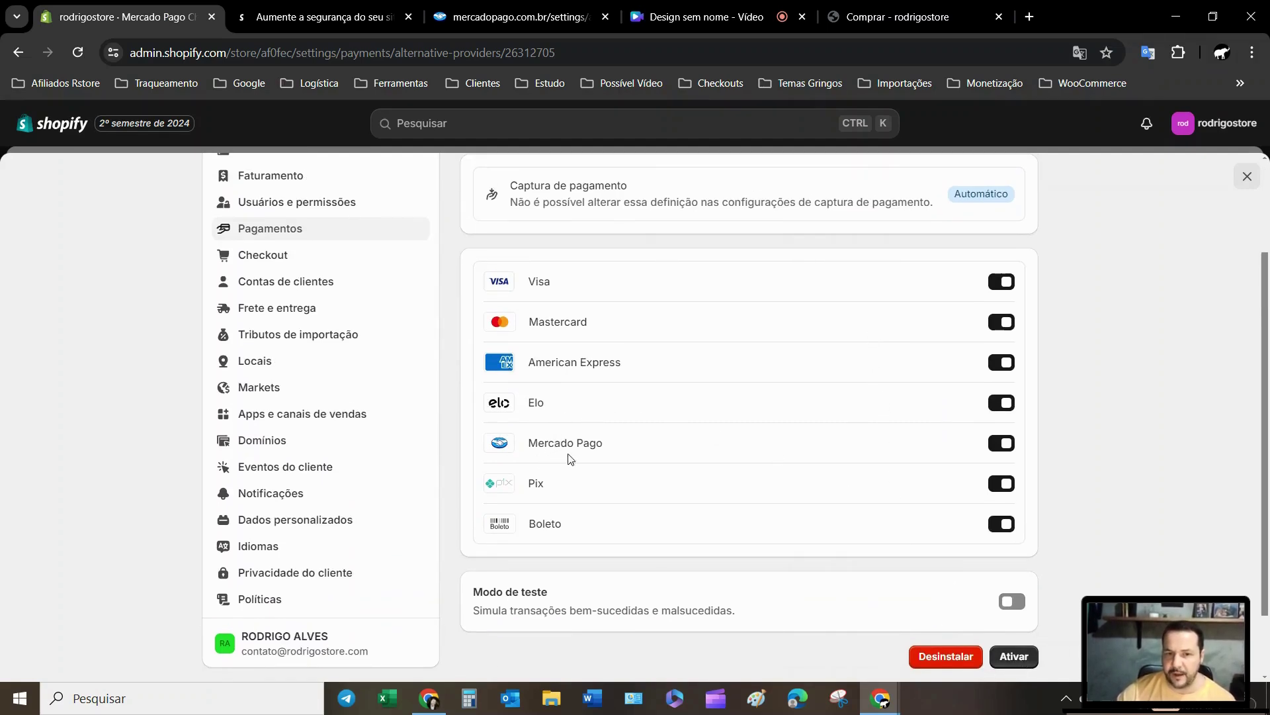
# Activate Mercado Pago Checkout Pro as a payment provider with all its listed payment methods enabled and test mode off
pyautogui.click(1014, 657)
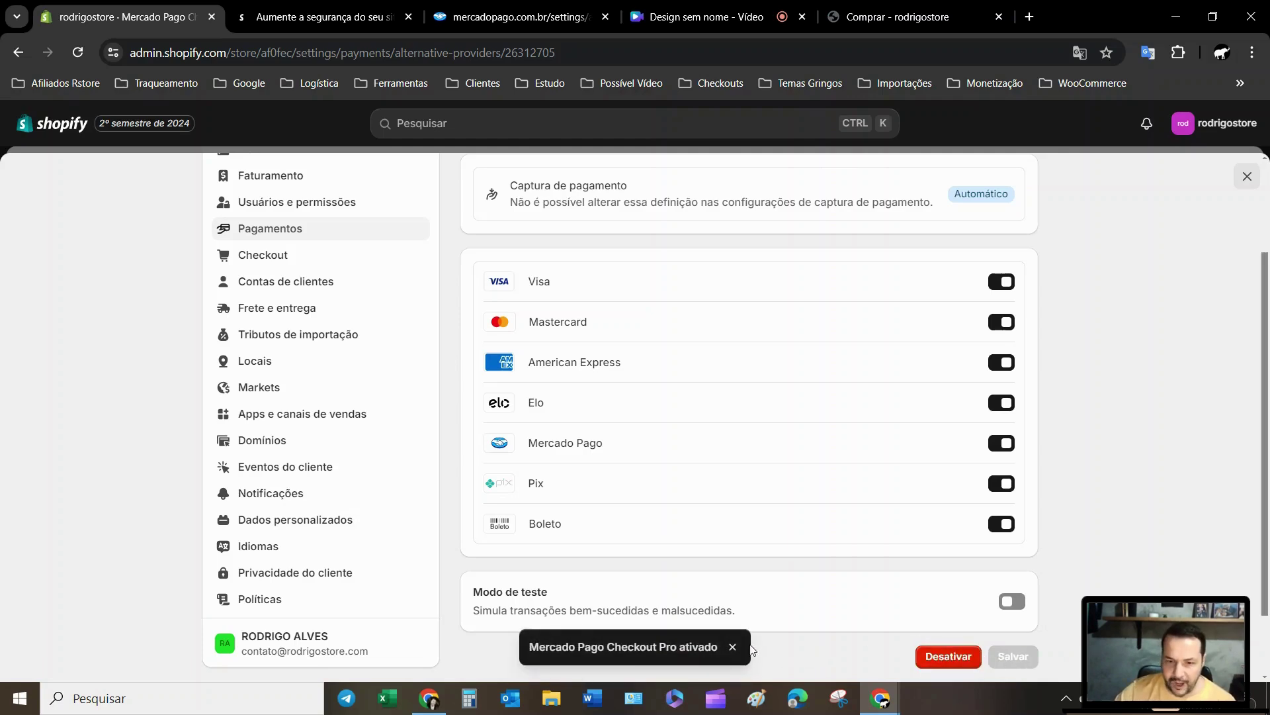
pyautogui.scroll(-2, 772, 638)
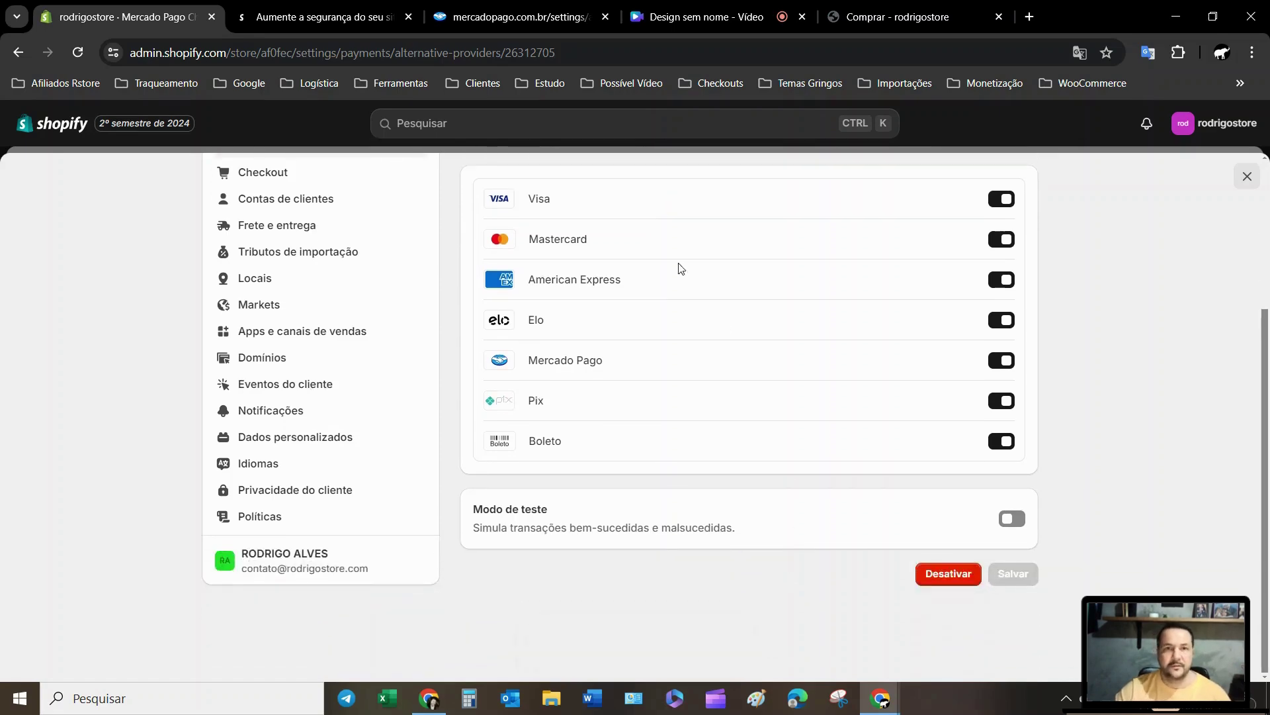
# Reload the storefront checkout and review its payment section from the credit card form down to the Mercado Pago and Pix options
pyautogui.click(913, 16)
pyautogui.scroll(-7, 443, 556)
pyautogui.scroll(-10, 443, 556)
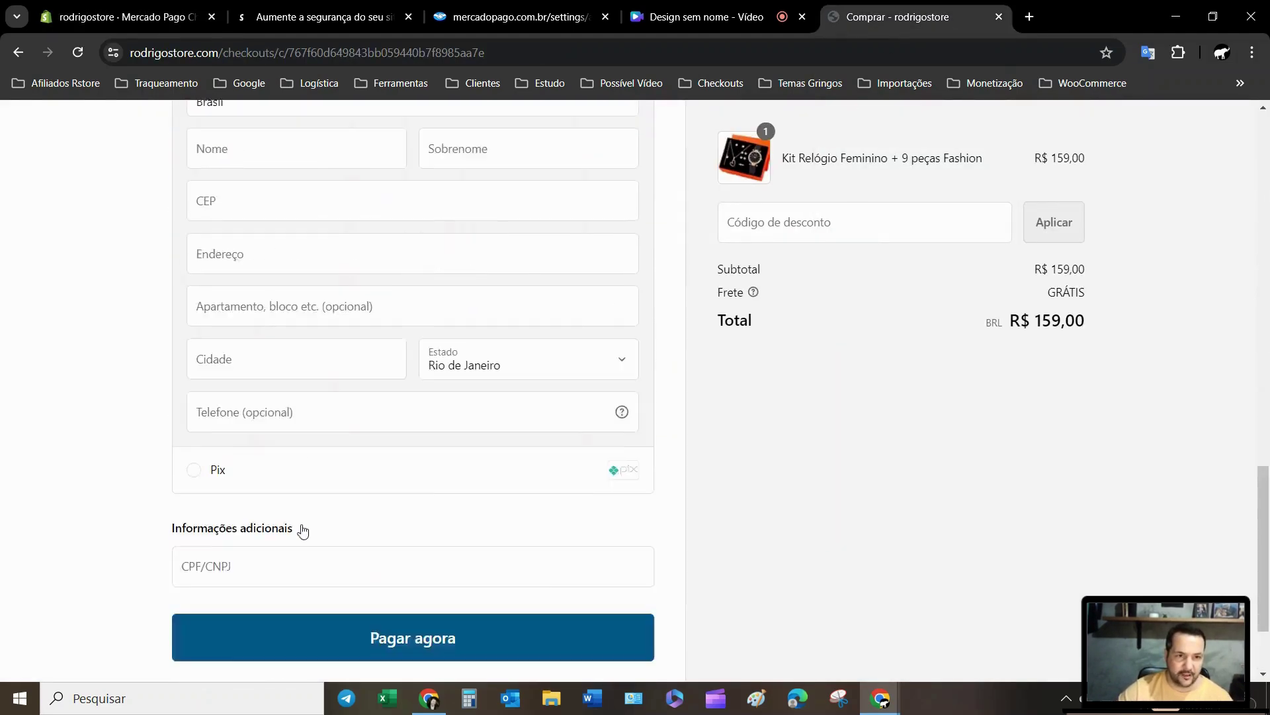
pyautogui.scroll(17, 303, 530)
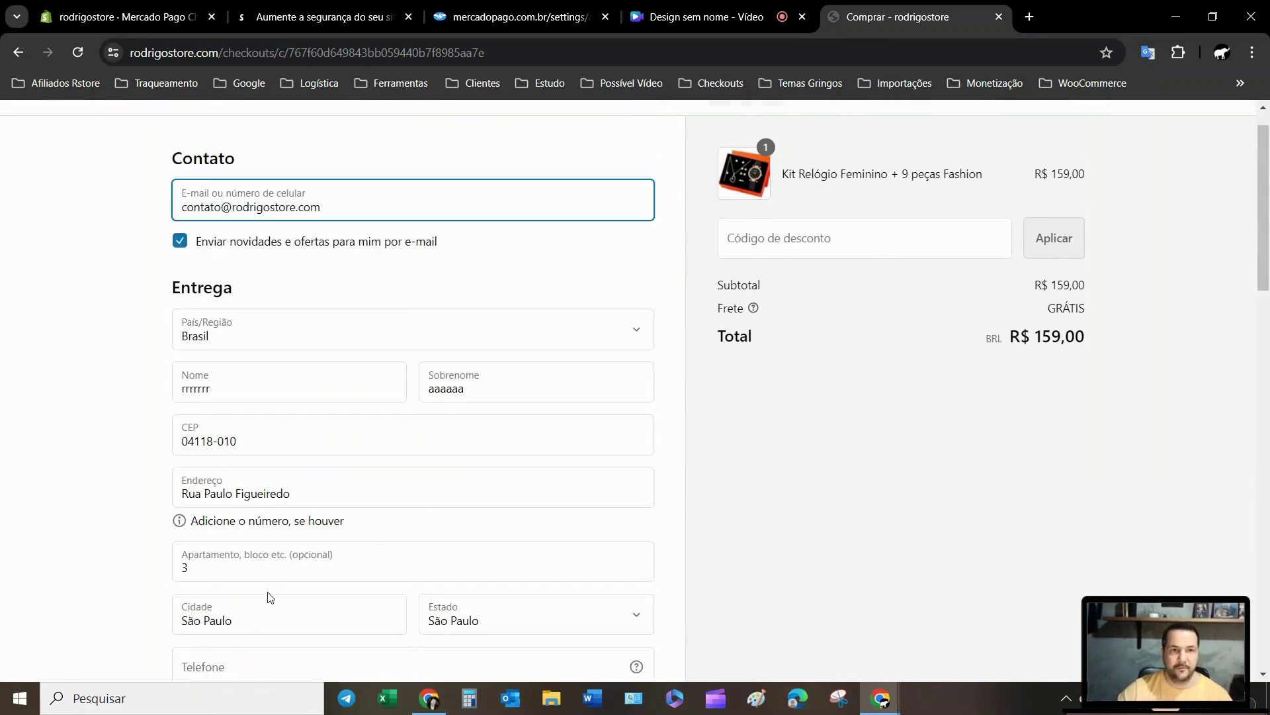
pyautogui.scroll(1, 269, 599)
pyautogui.click(78, 56)
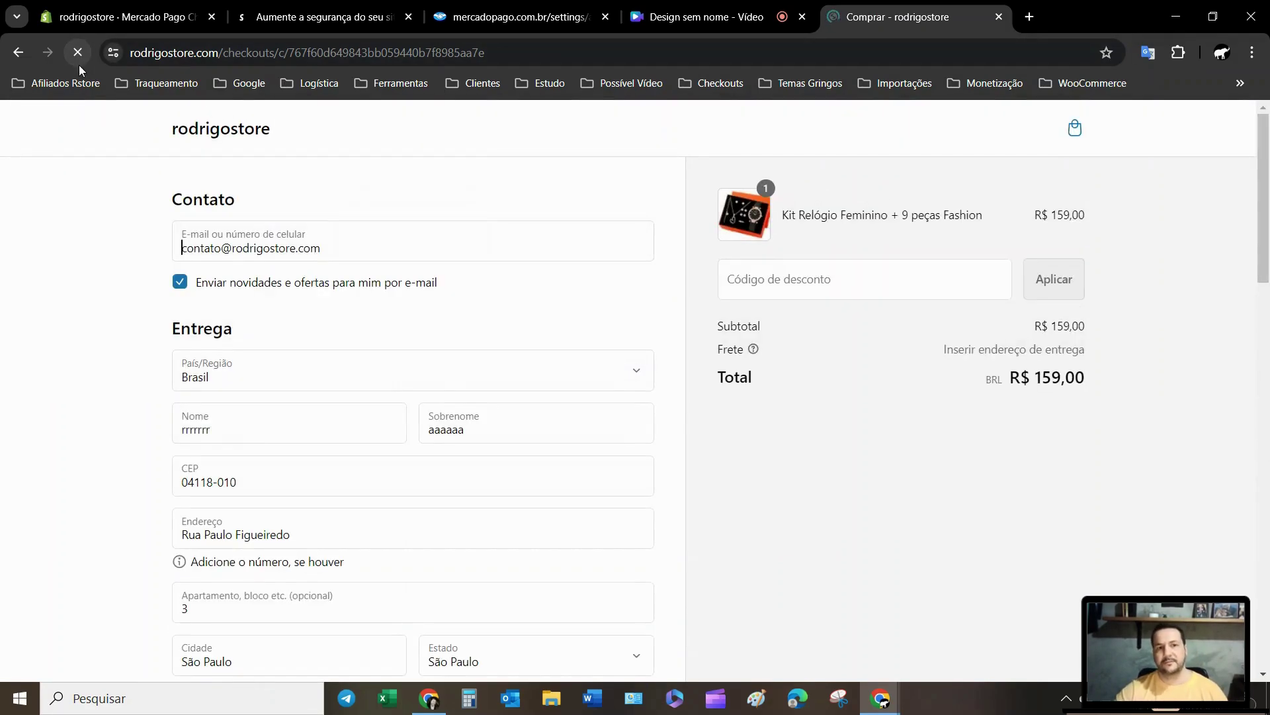
pyautogui.scroll(-8, 547, 286)
pyautogui.scroll(-10, 546, 286)
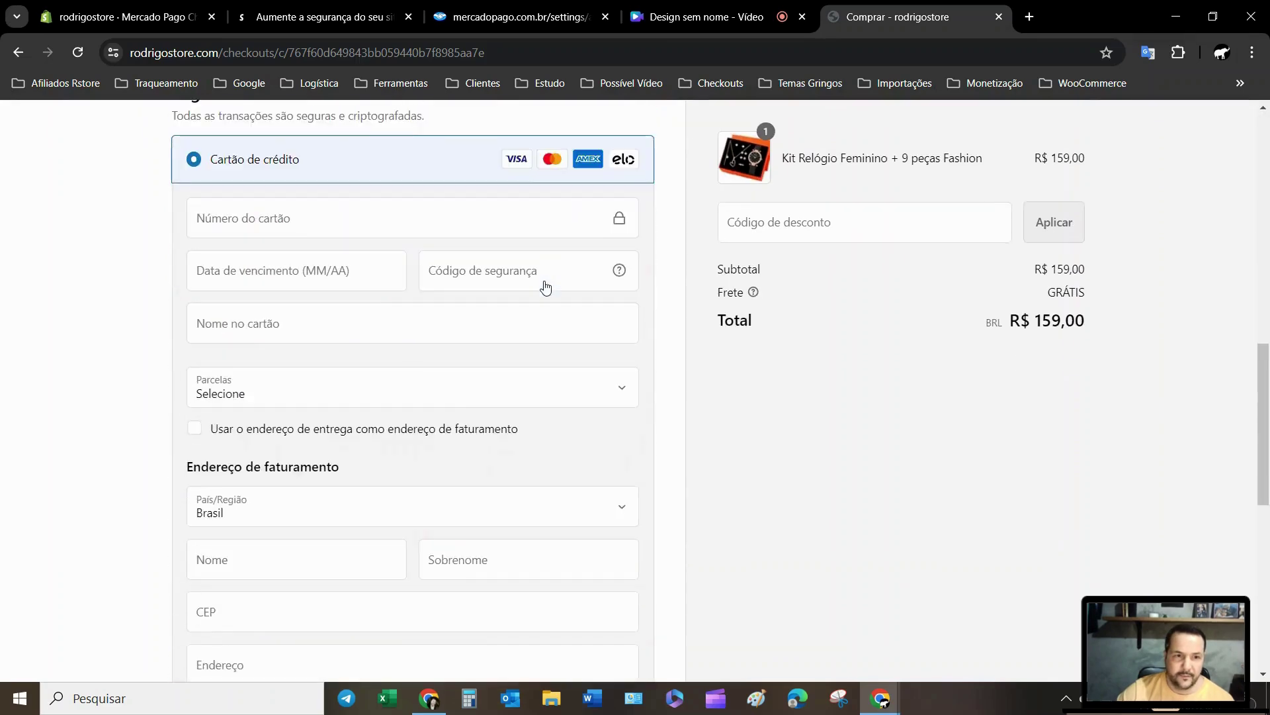
pyautogui.scroll(-3, 546, 286)
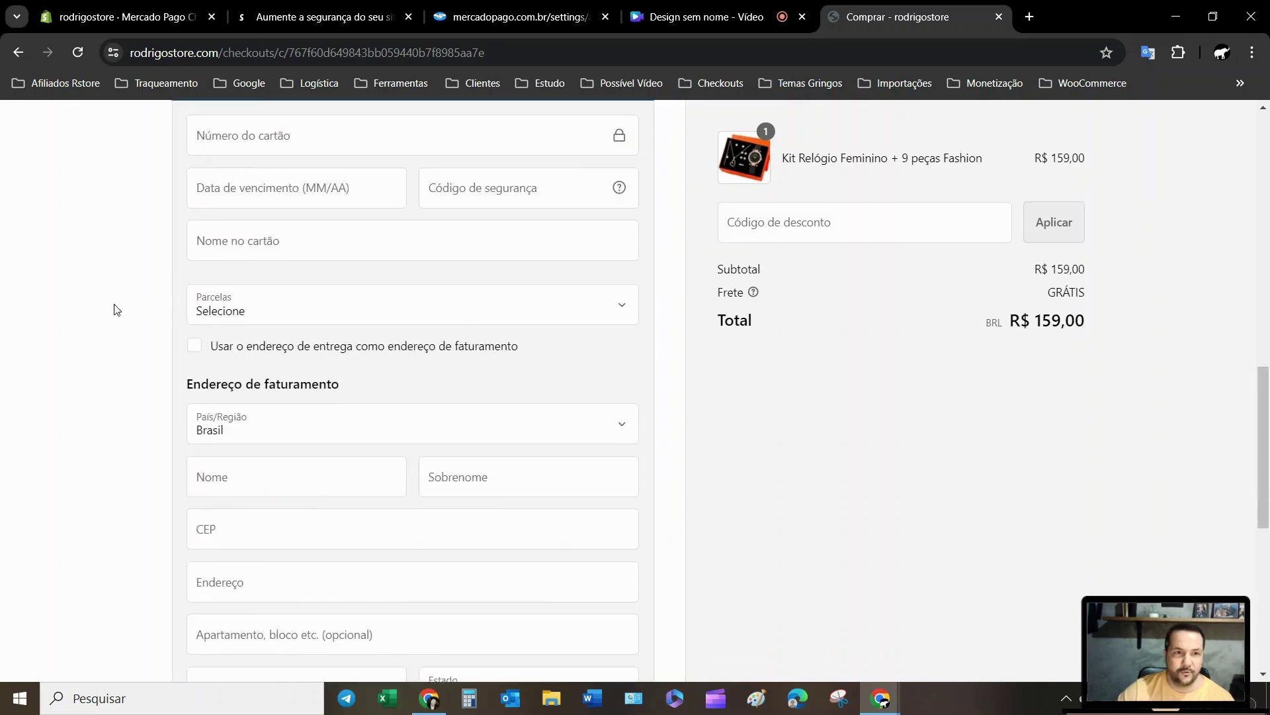
pyautogui.scroll(6, 85, 309)
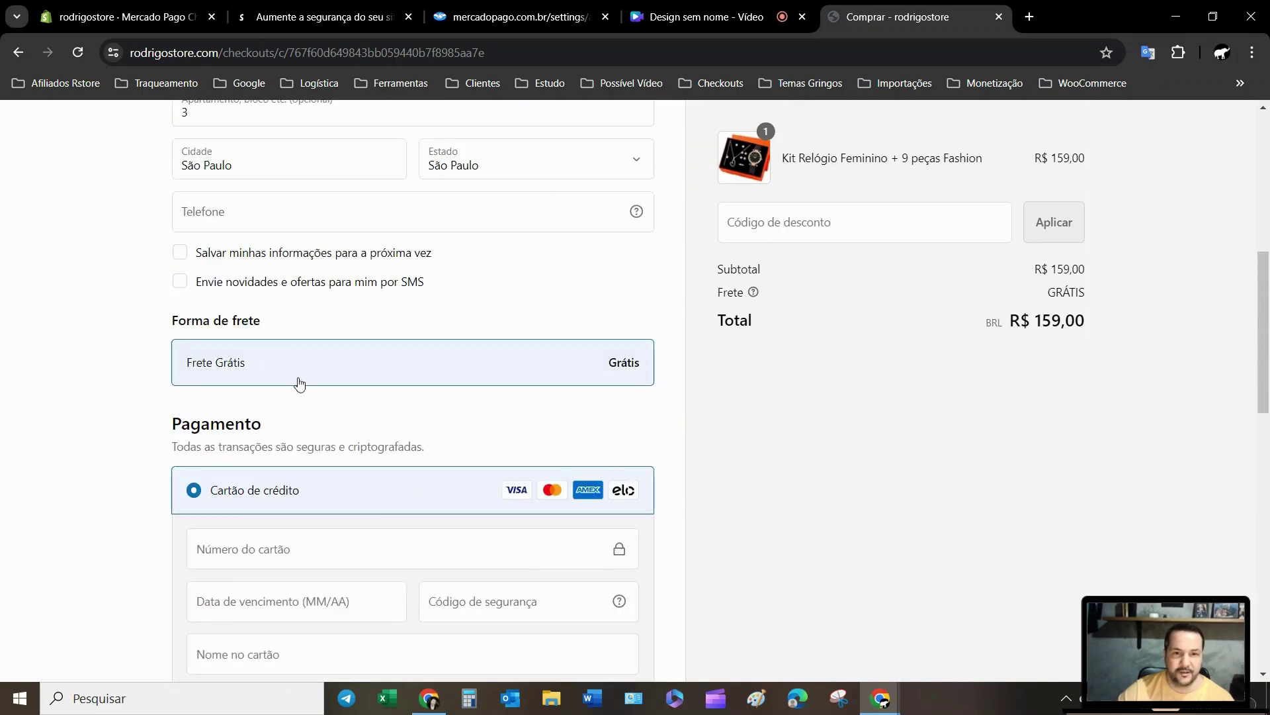
pyautogui.scroll(-12, 435, 422)
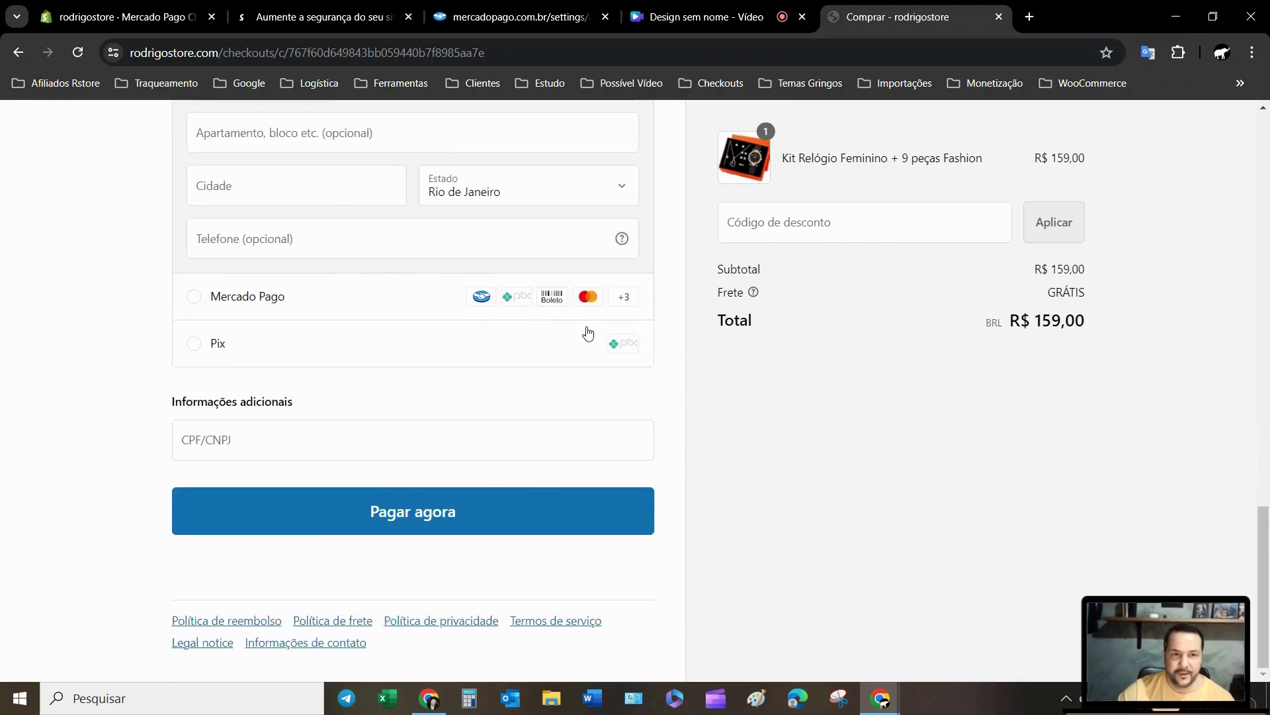
# Choose Mercado Pago as the payment method in the checkout and examine its redirect notice and accepted payment icons
pyautogui.click(193, 297)
pyautogui.scroll(5, 118, 313)
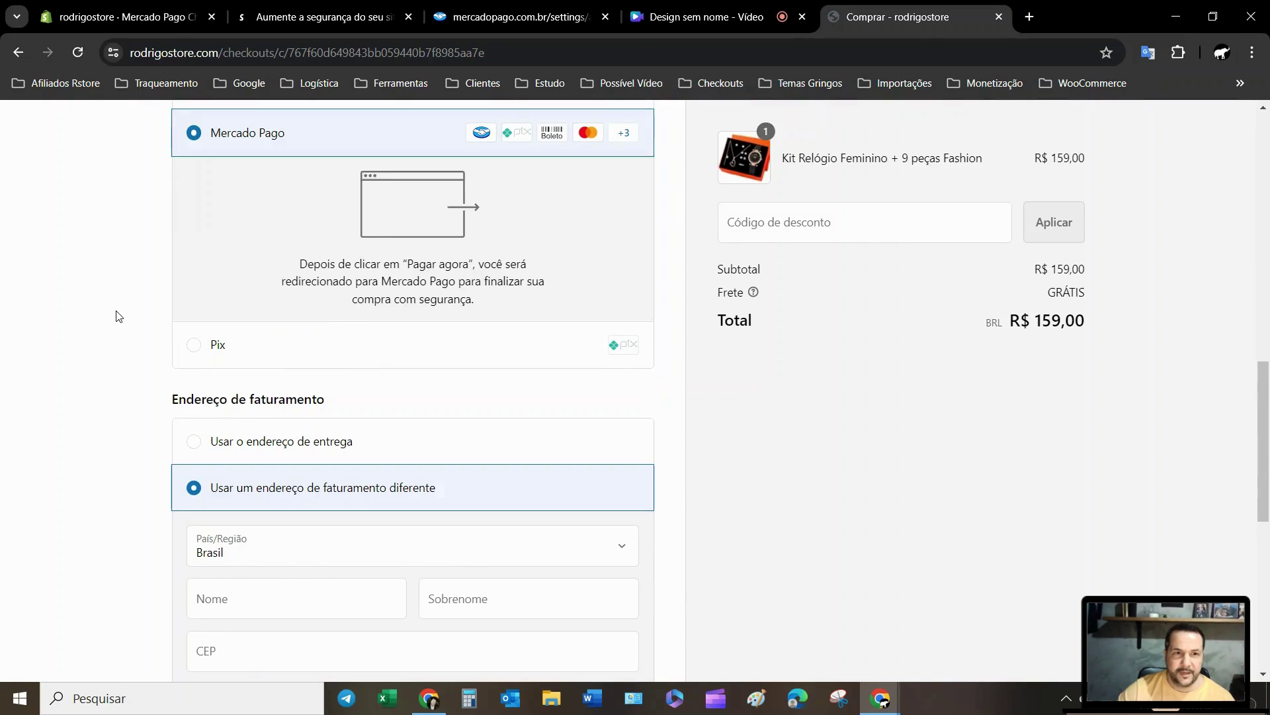
pyautogui.scroll(5, 125, 317)
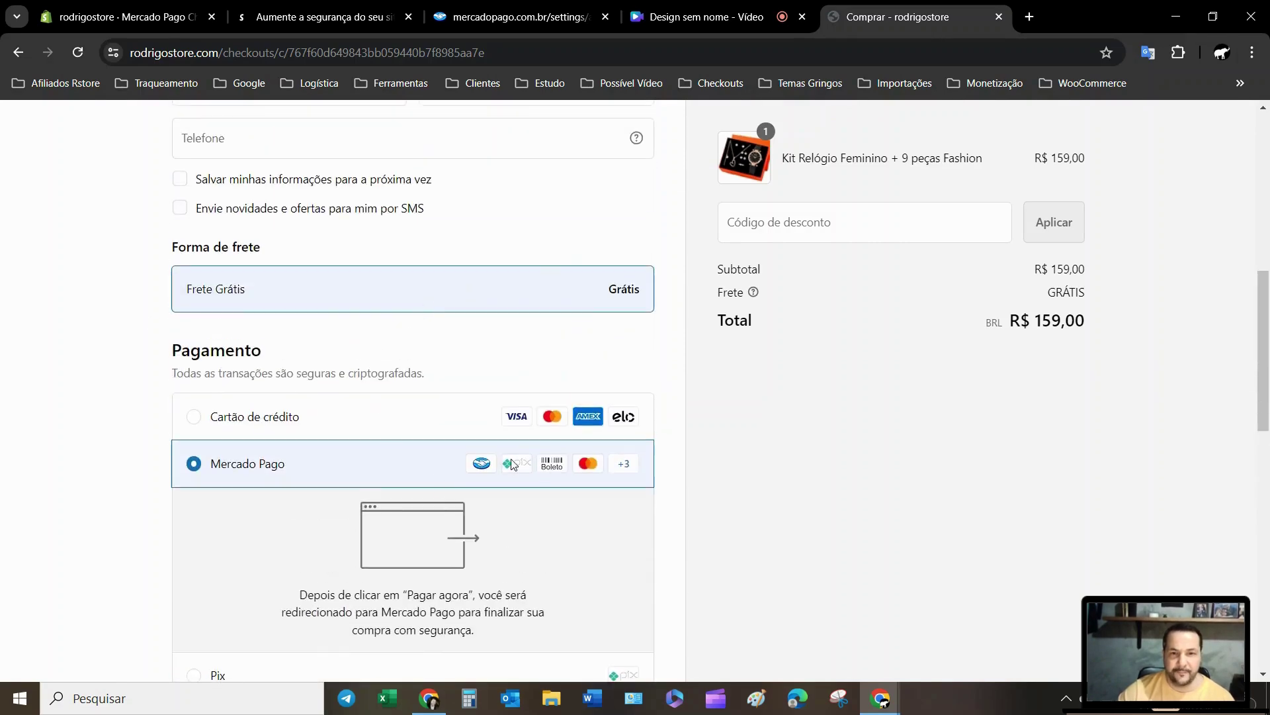
pyautogui.scroll(-4, 450, 539)
pyautogui.scroll(2, 465, 491)
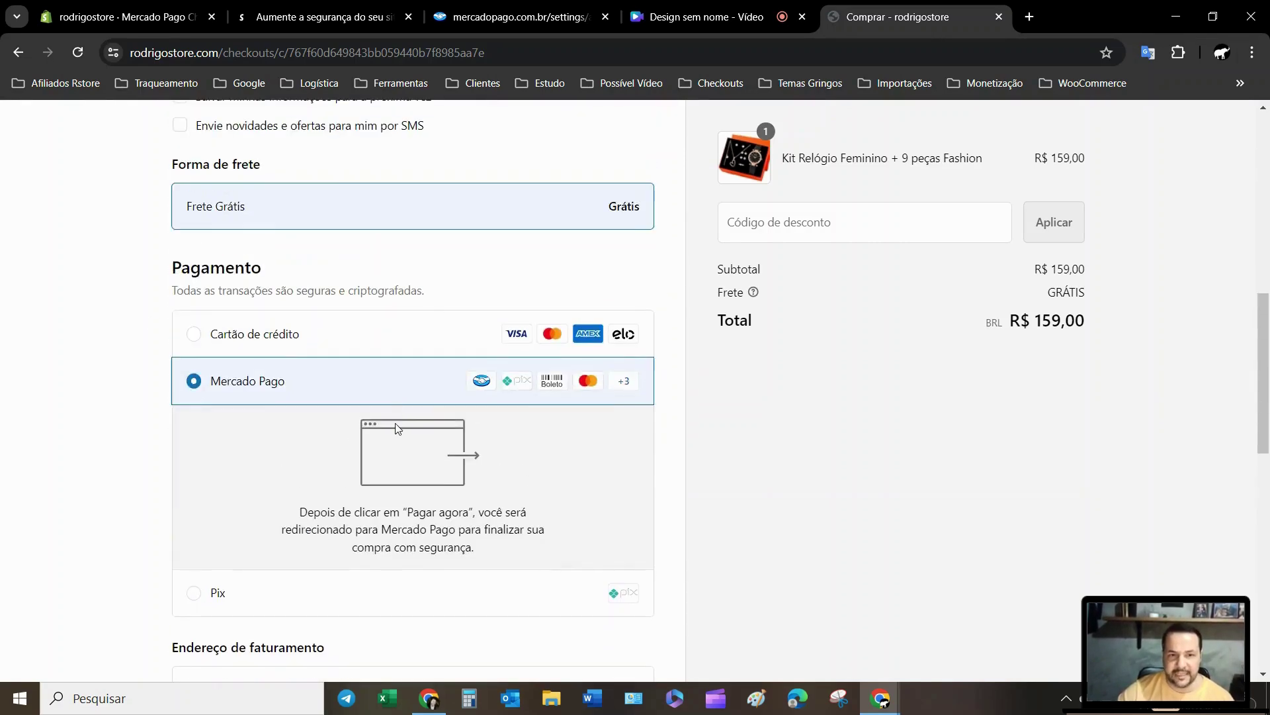
pyautogui.scroll(-3, 323, 457)
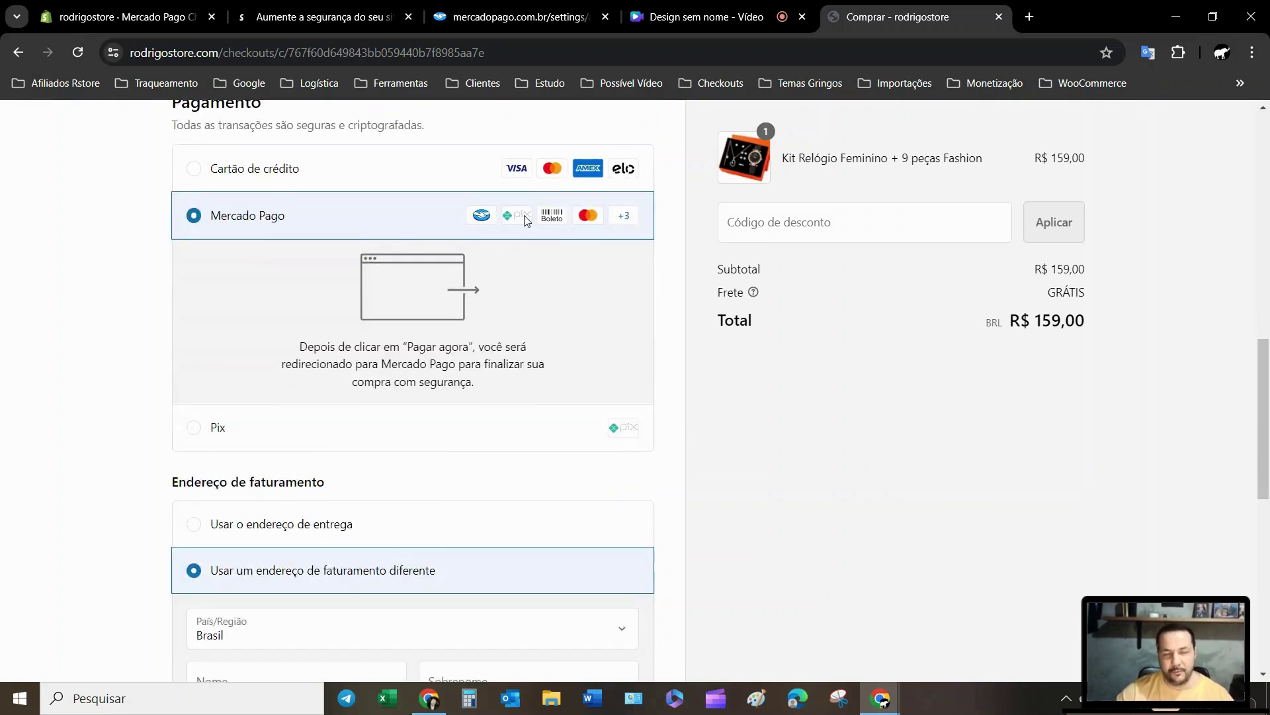
# Switch the checkout payment method to Pix and read its redirect notice
pyautogui.click(190, 429)
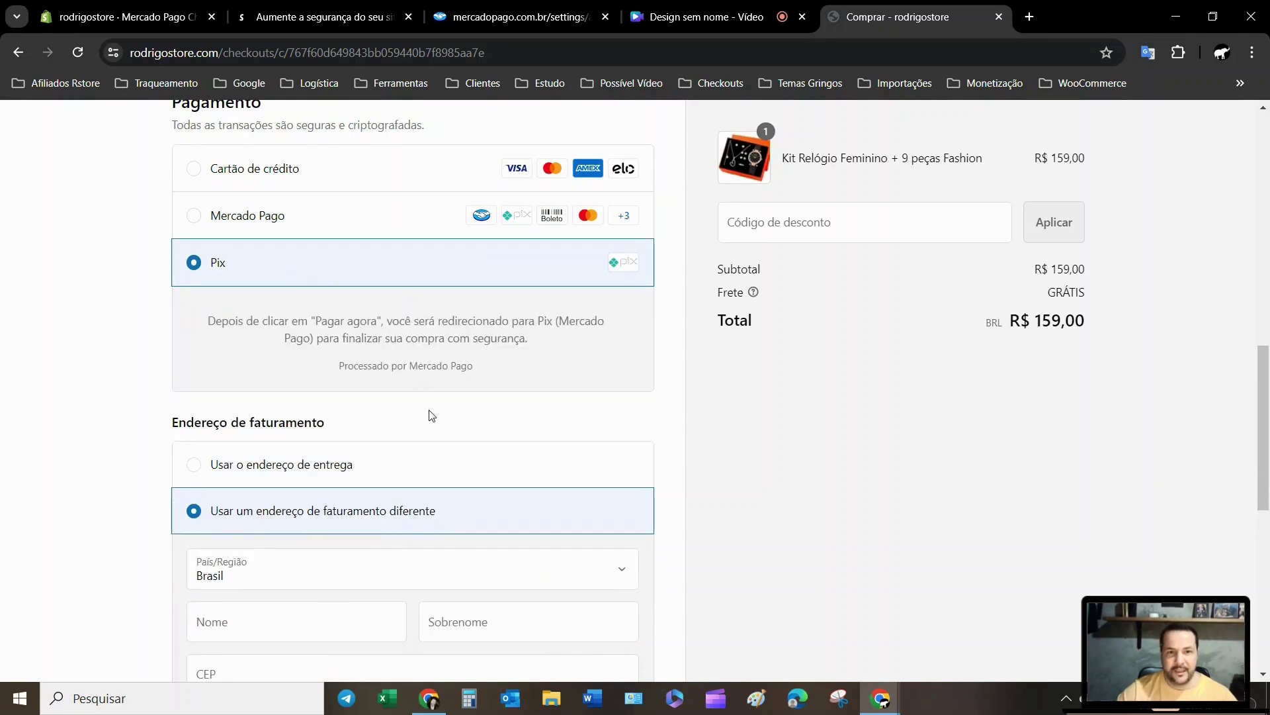
pyautogui.scroll(1, 340, 363)
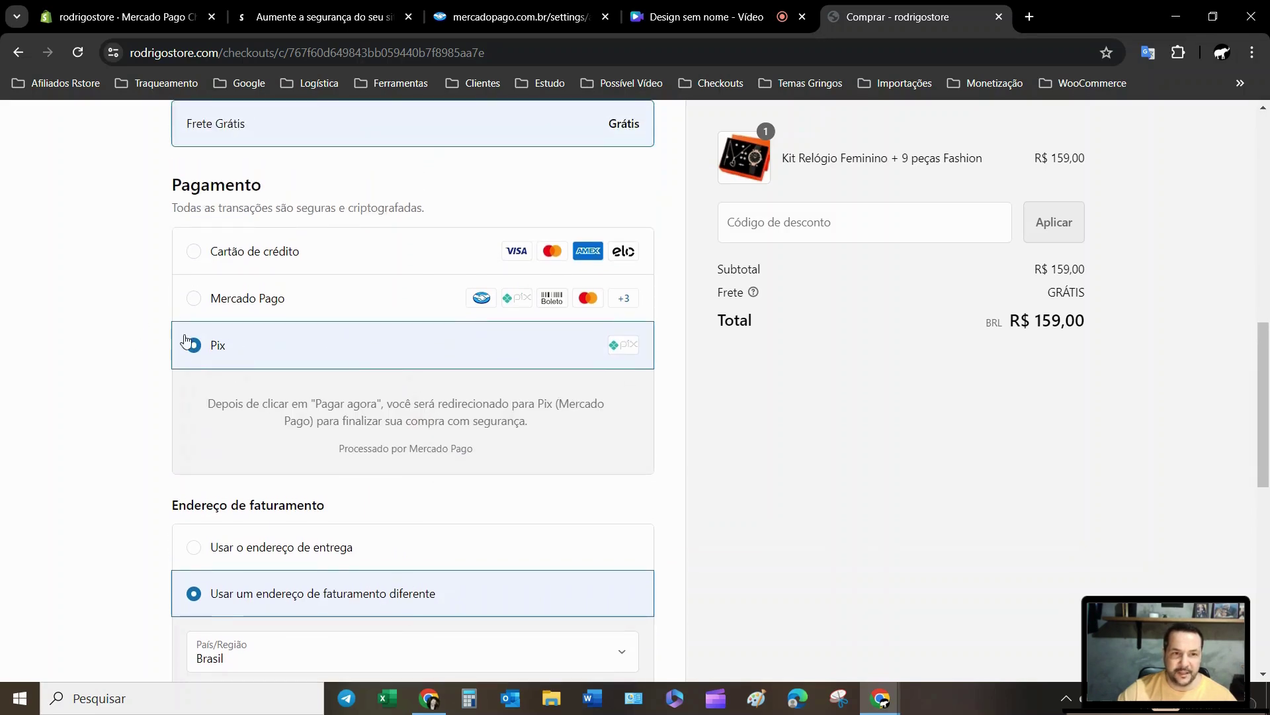
pyautogui.scroll(2, 393, 415)
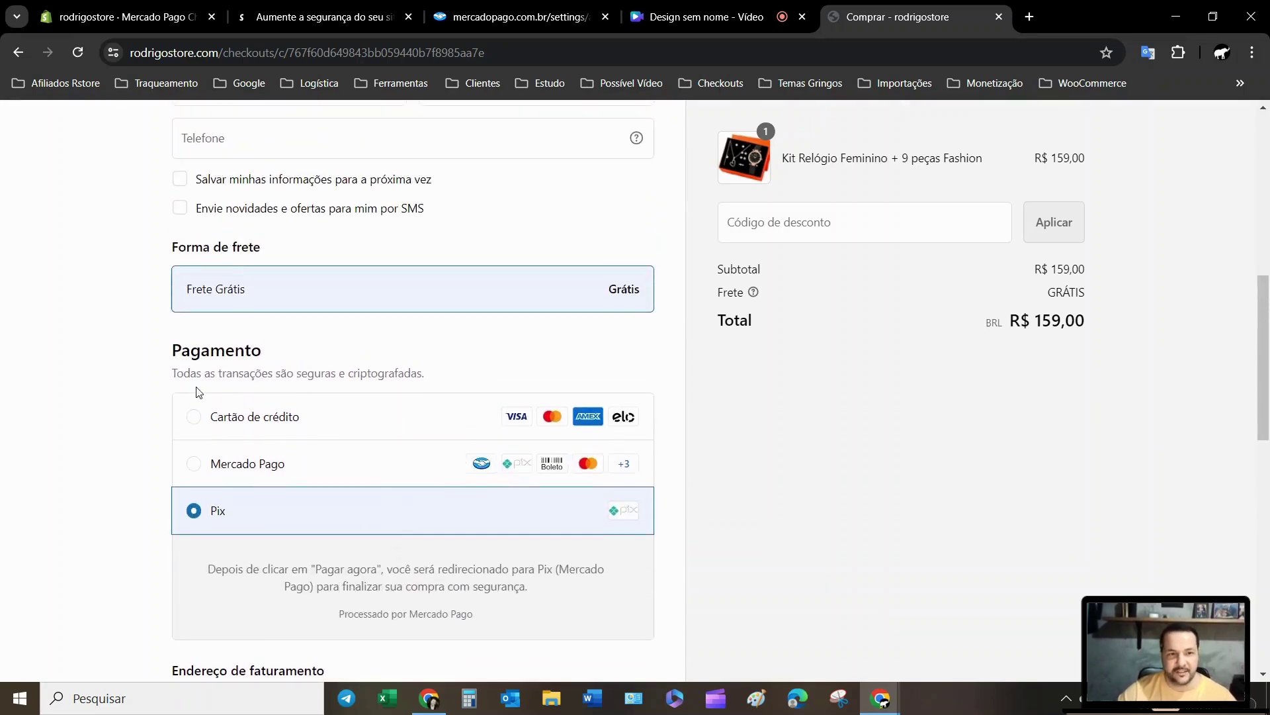
# Switch the checkout payment method to credit card and examine its card, installment, billing address and CPF/CNPJ fields
pyautogui.click(191, 419)
pyautogui.scroll(-1, 351, 453)
pyautogui.scroll(-3, 367, 458)
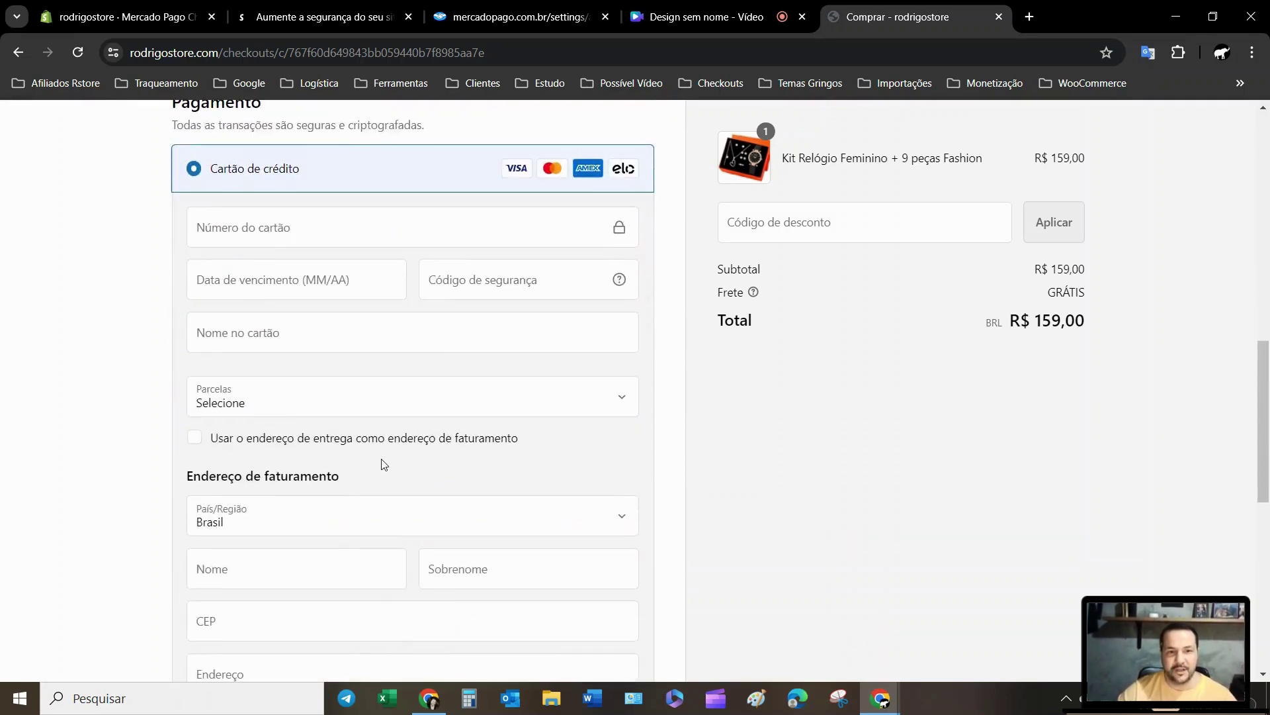
pyautogui.scroll(-8, 384, 463)
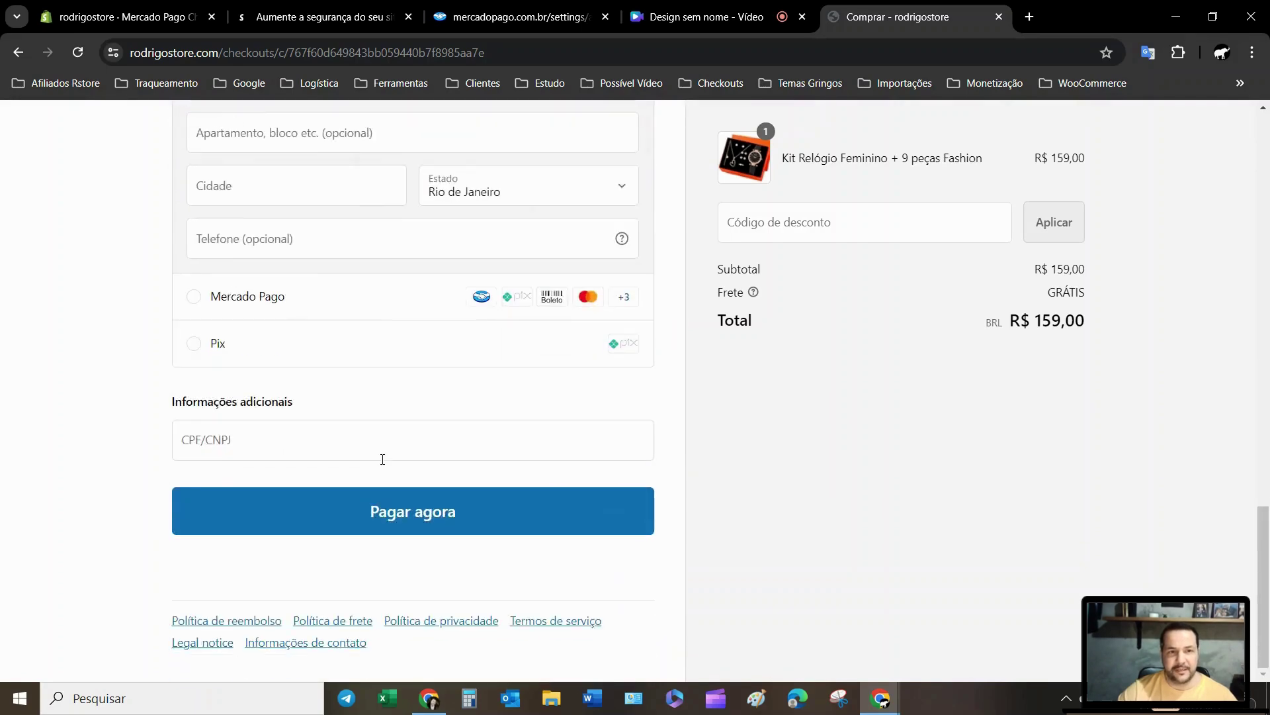
pyautogui.scroll(8, 417, 511)
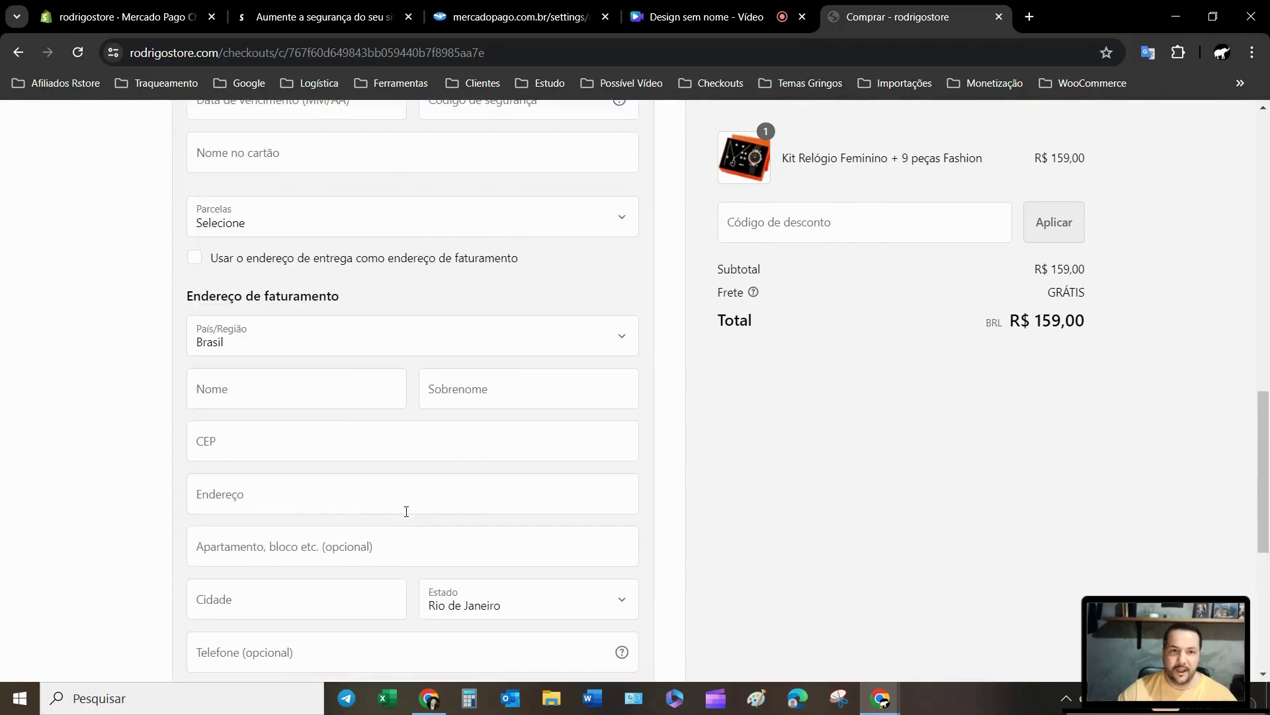
pyautogui.scroll(2, 407, 512)
pyautogui.scroll(5, 407, 517)
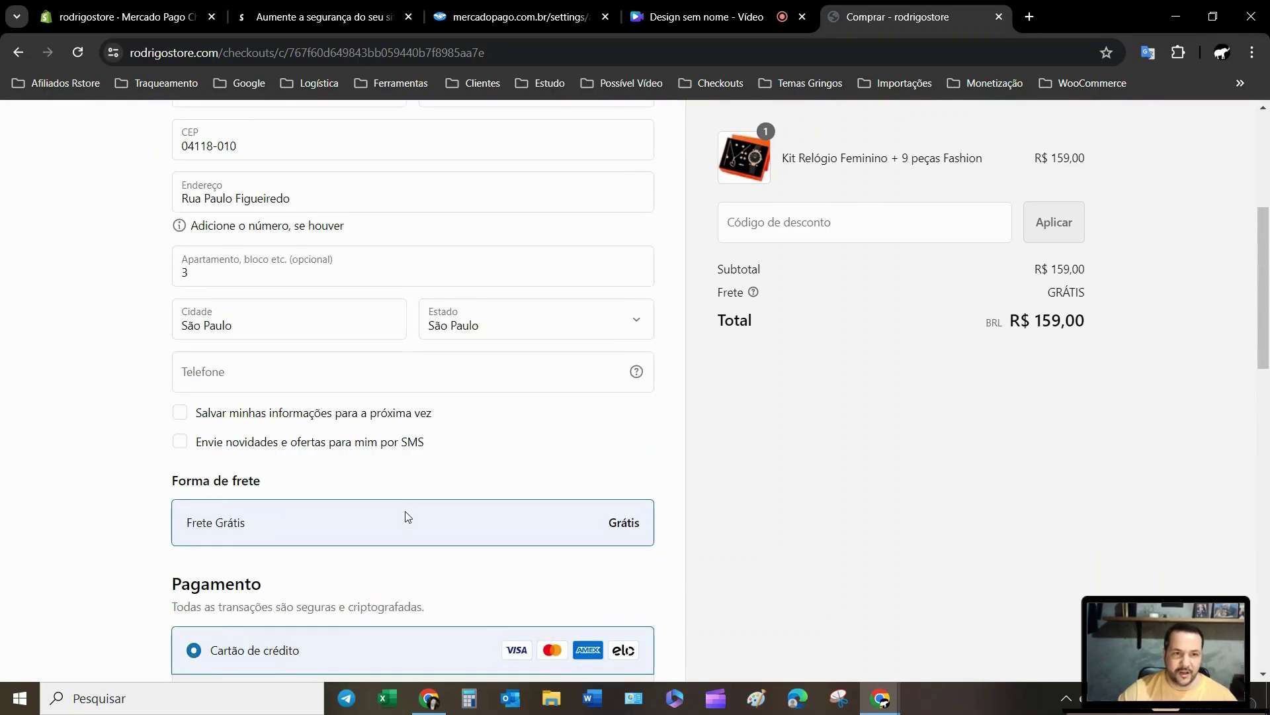
pyautogui.scroll(-3, 407, 518)
pyautogui.scroll(-4, 407, 518)
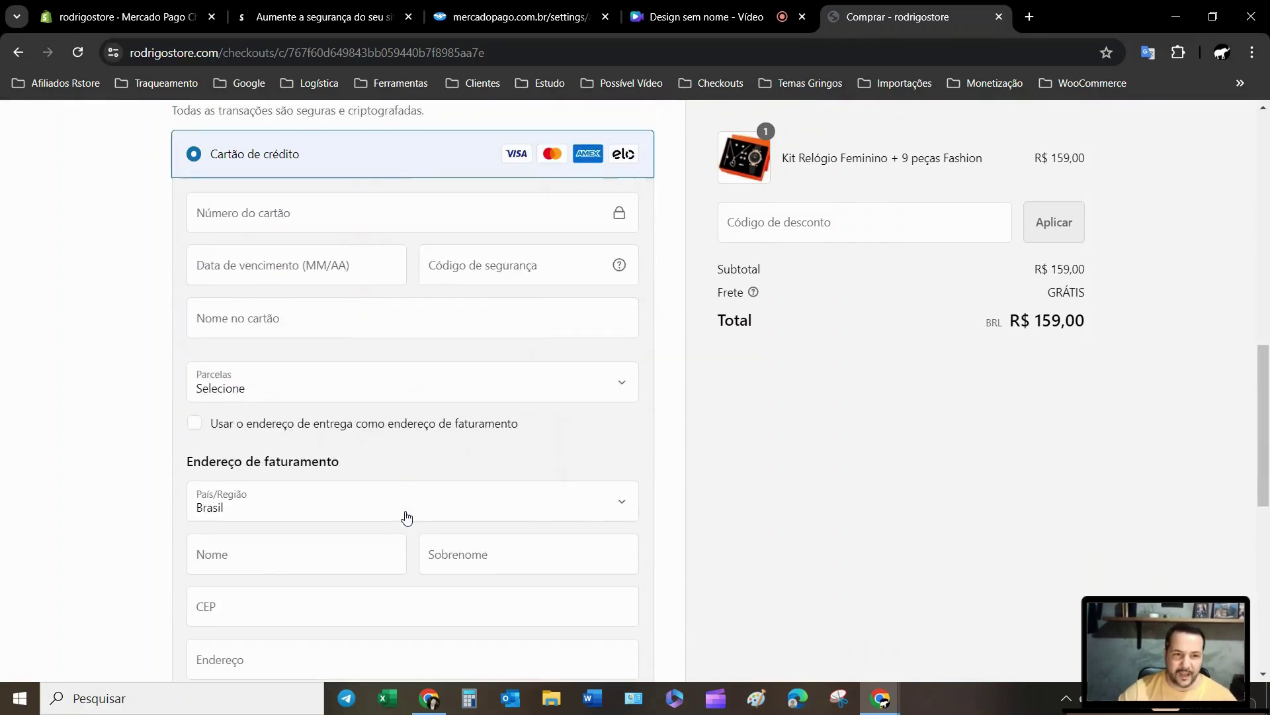
pyautogui.scroll(-5, 406, 516)
pyautogui.scroll(-3, 407, 517)
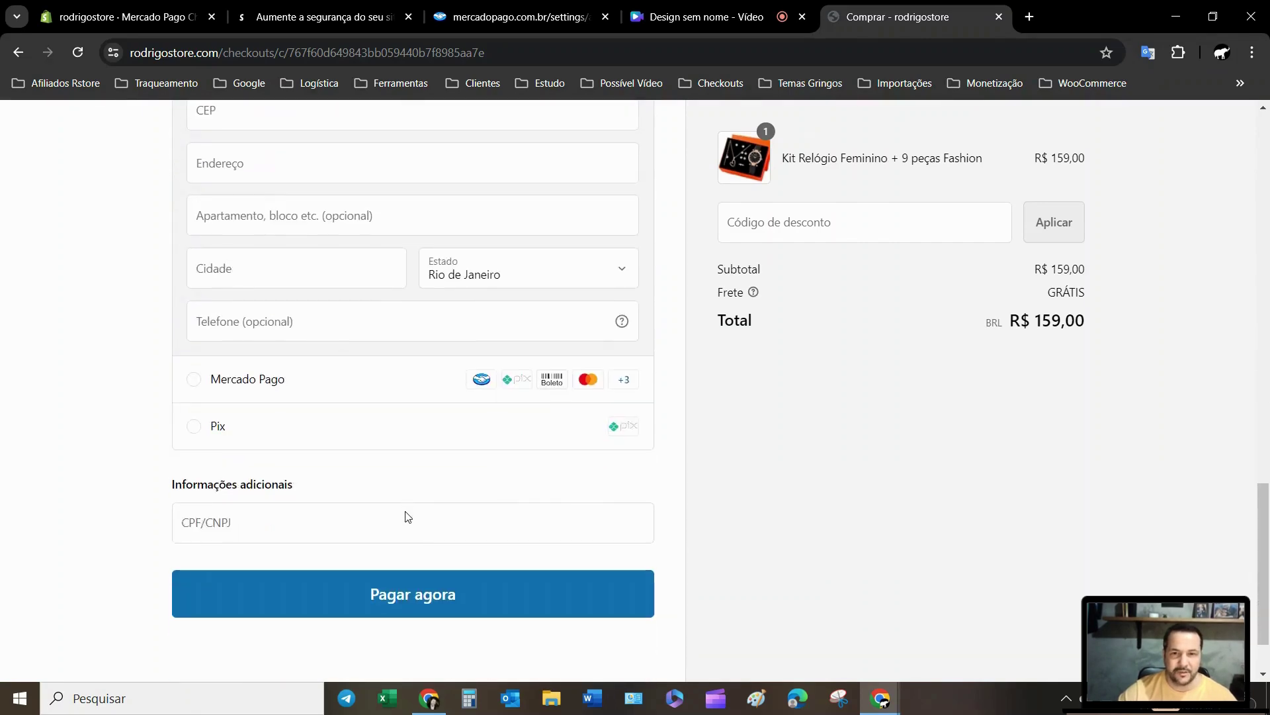
# Set the billing address to the delivery address under the Mercado Pago payment option, and switch the payment method to Pix
pyautogui.click(194, 381)
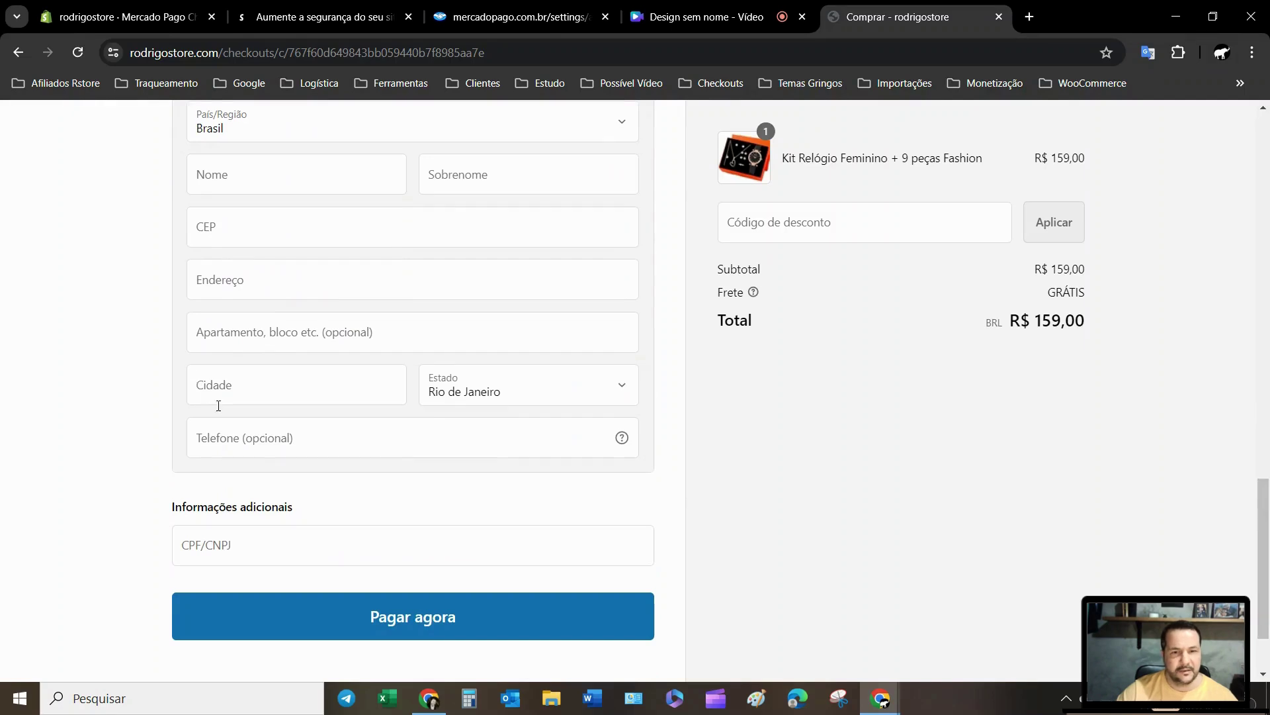
pyautogui.scroll(-2, 209, 395)
pyautogui.scroll(7, 315, 503)
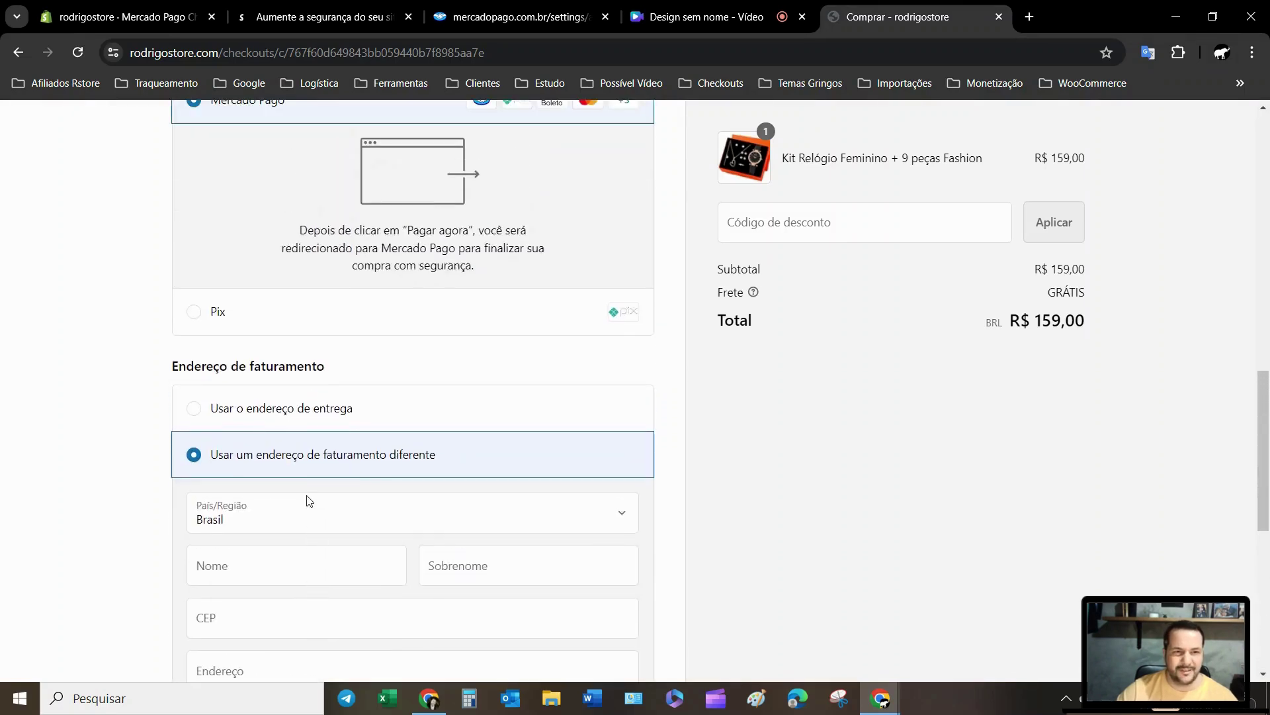
pyautogui.click(192, 408)
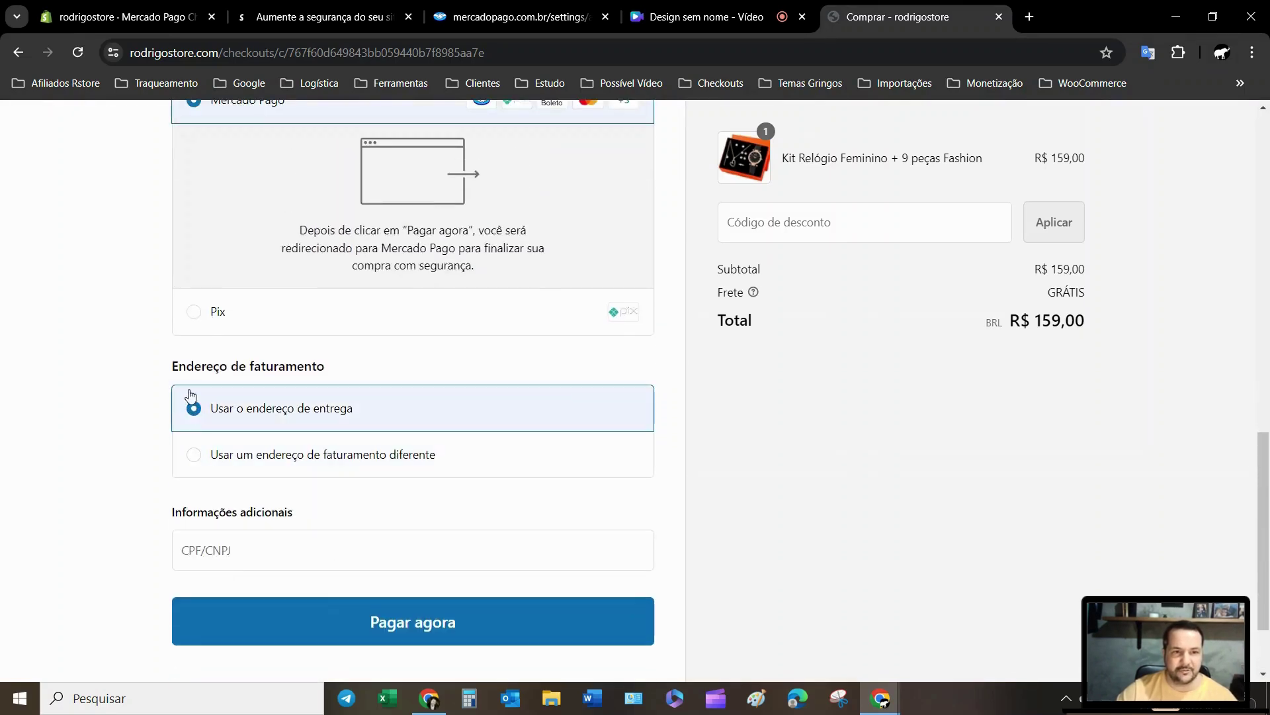
pyautogui.click(195, 311)
pyautogui.scroll(2, 205, 397)
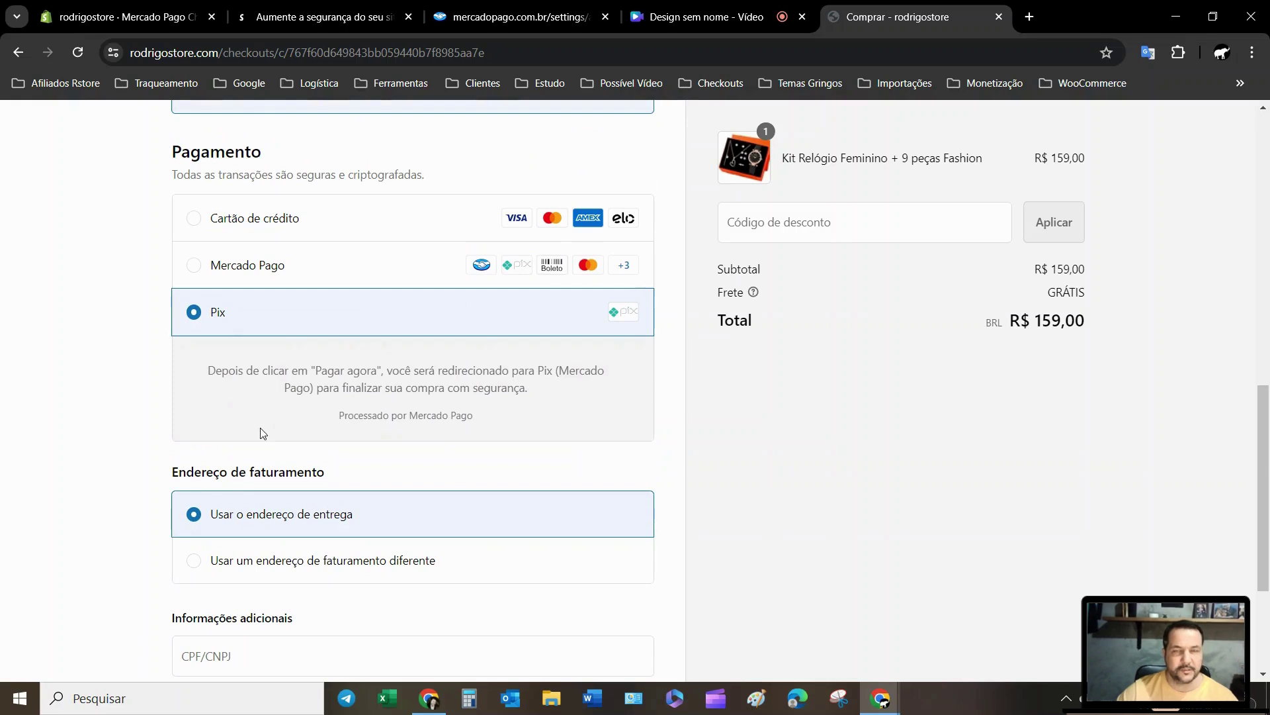
pyautogui.click(113, 16)
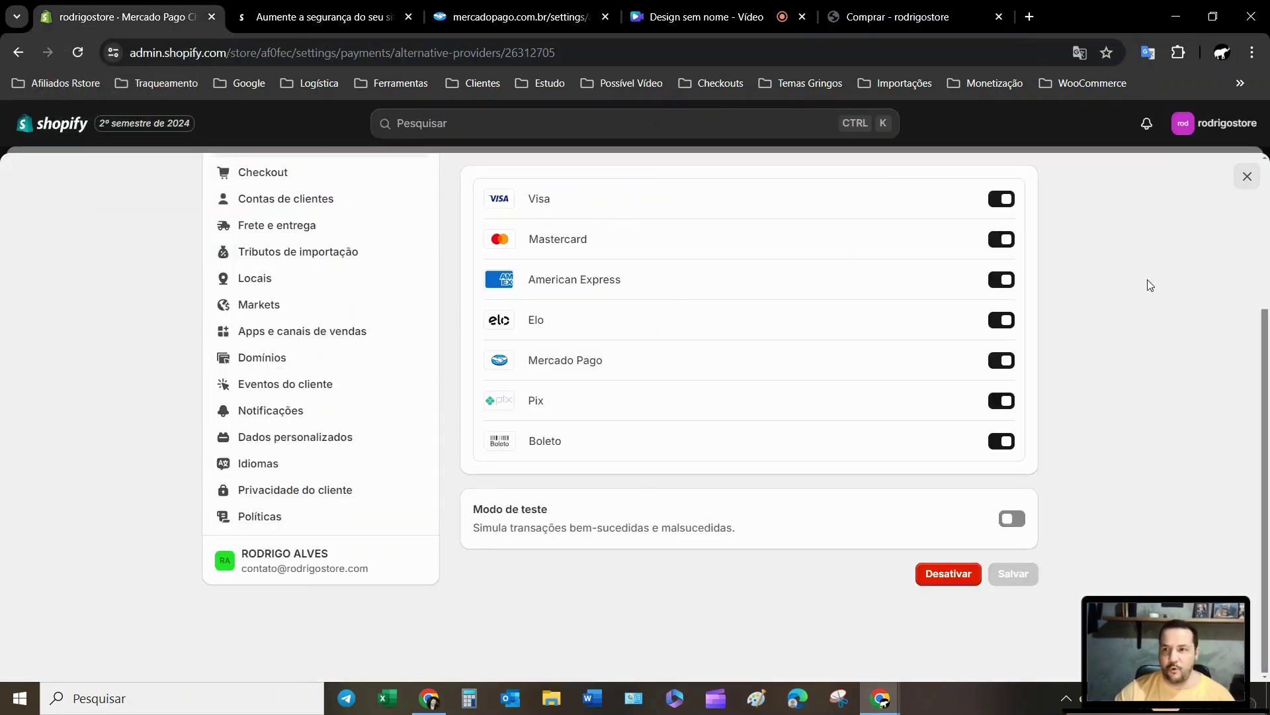
pyautogui.rightClick(58, 127)
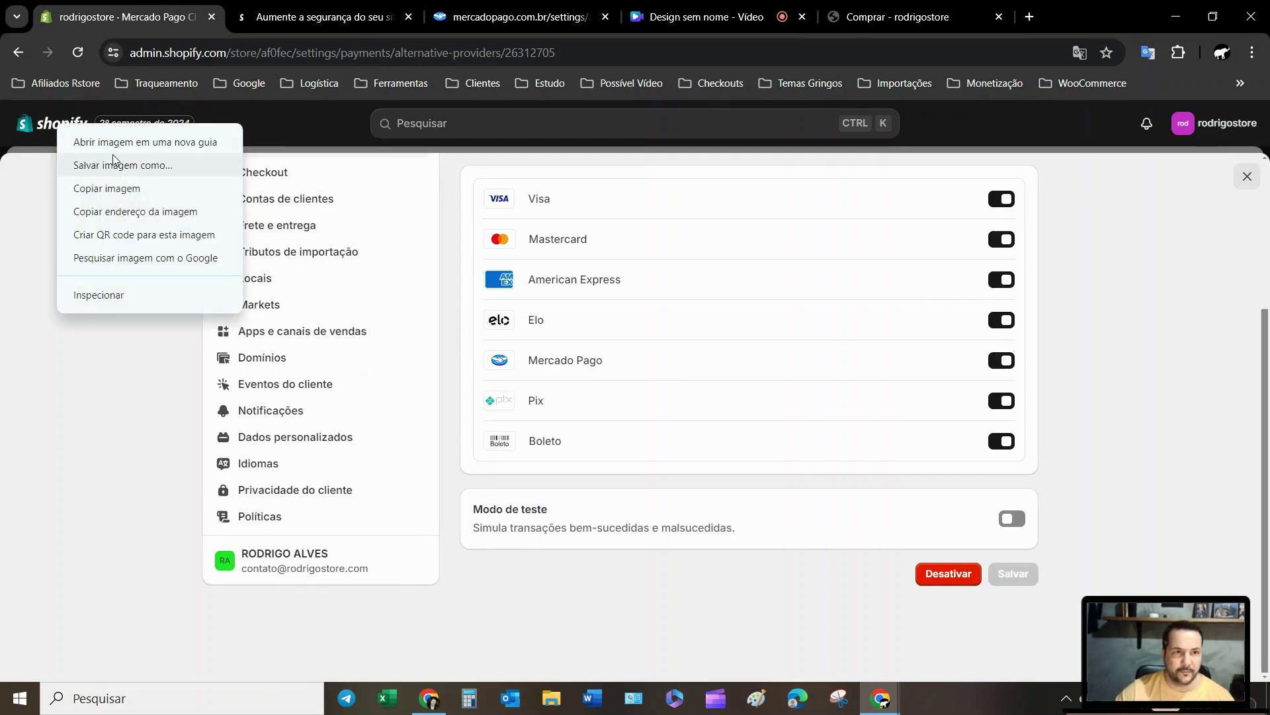
pyautogui.click(141, 52)
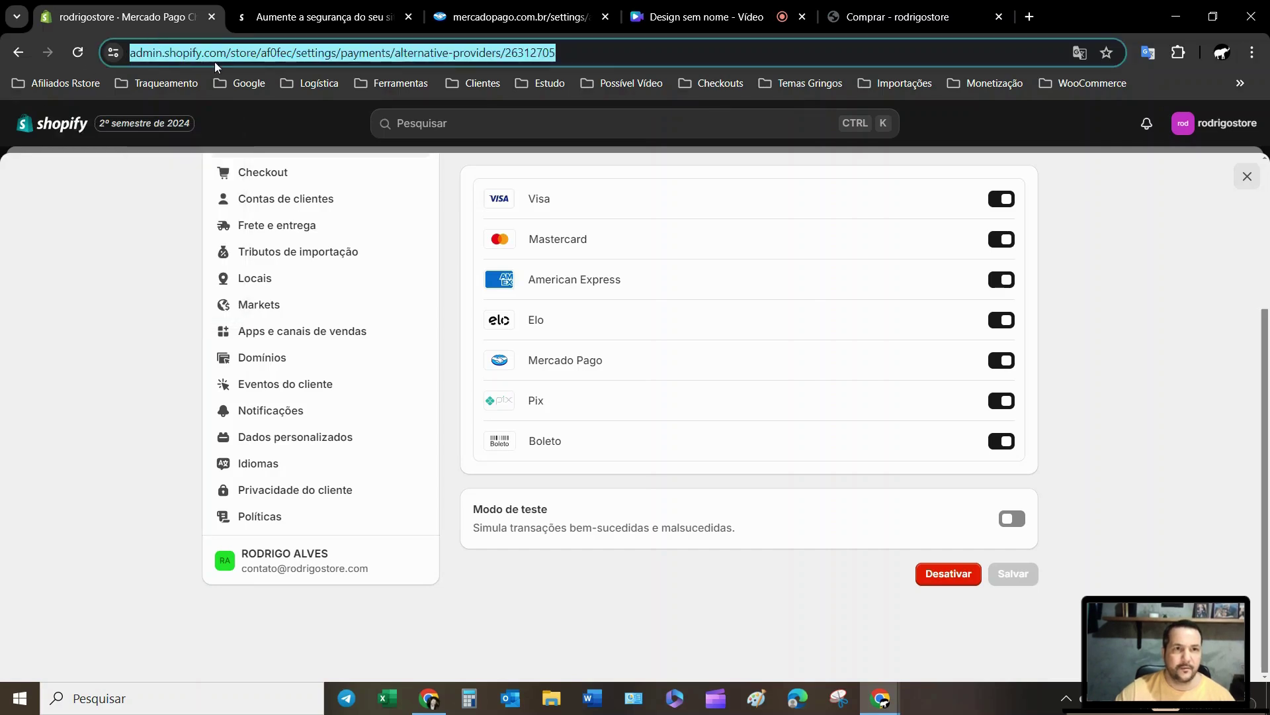
pyautogui.rightClick(230, 58)
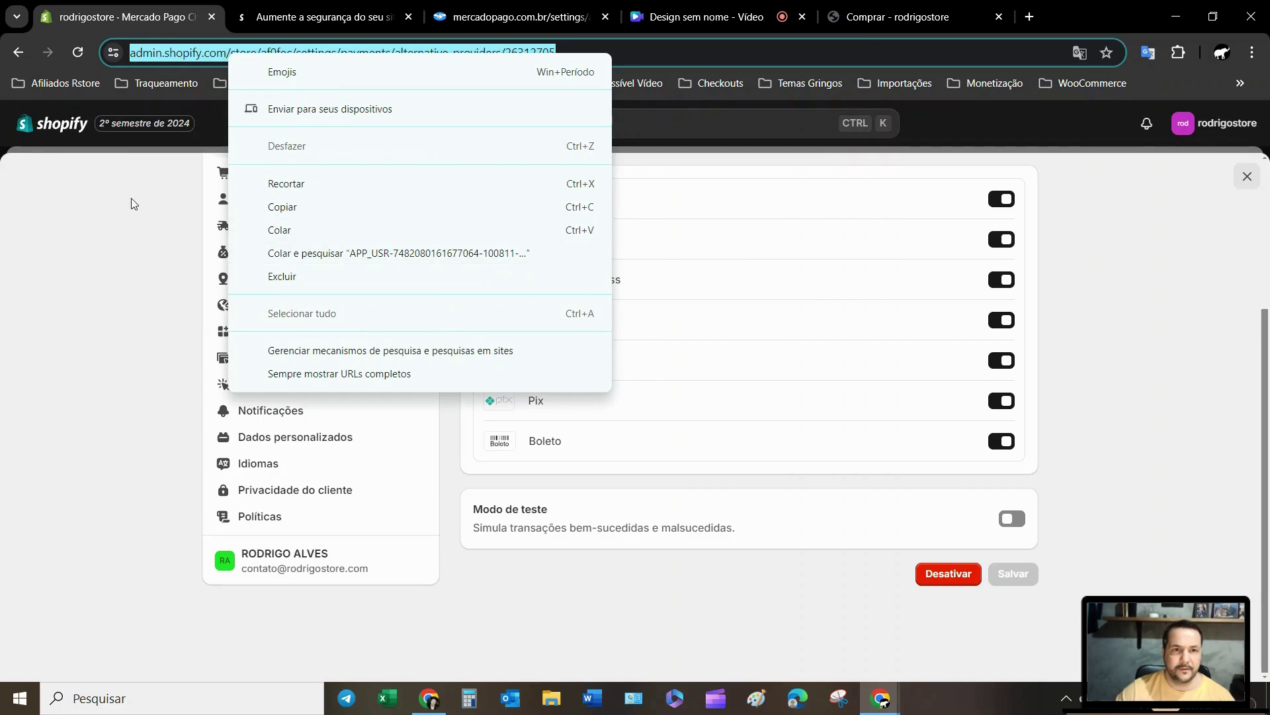
# Open the store admin in a new browser tab and view the Google & YouTube channel's settings, including the Google Merchant Center account
pyautogui.click(1031, 16)
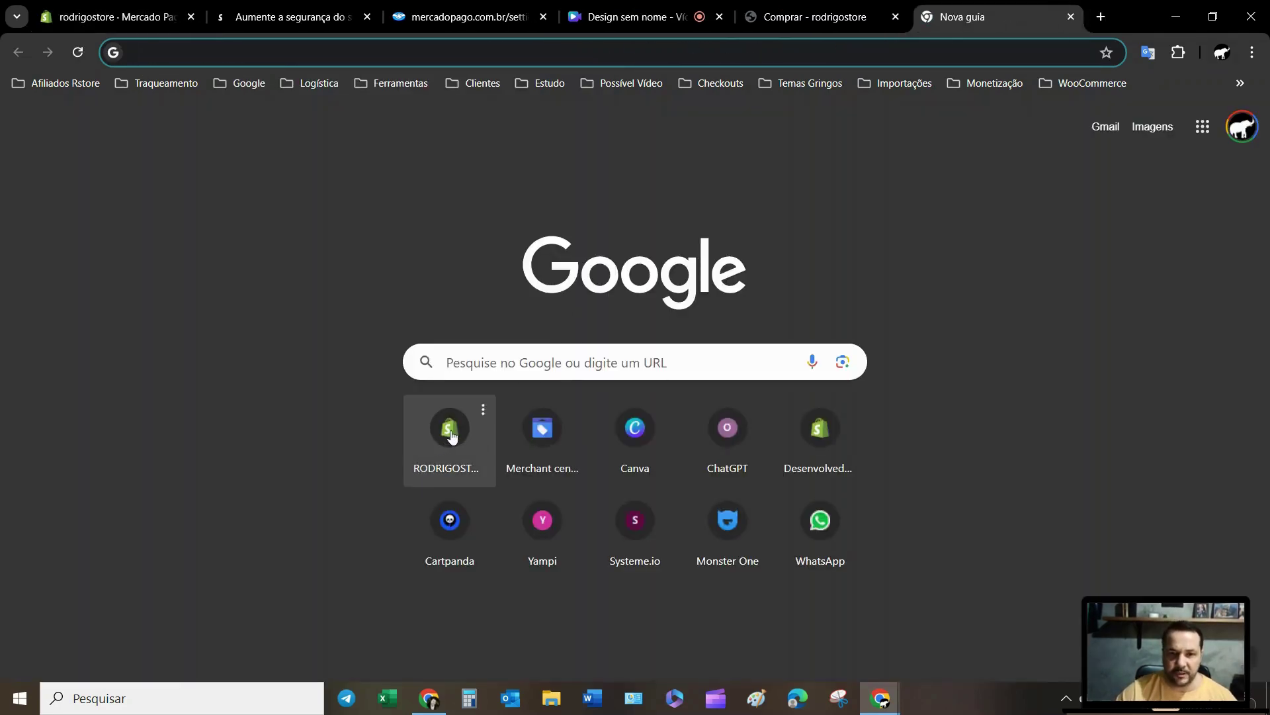
pyautogui.click(451, 431)
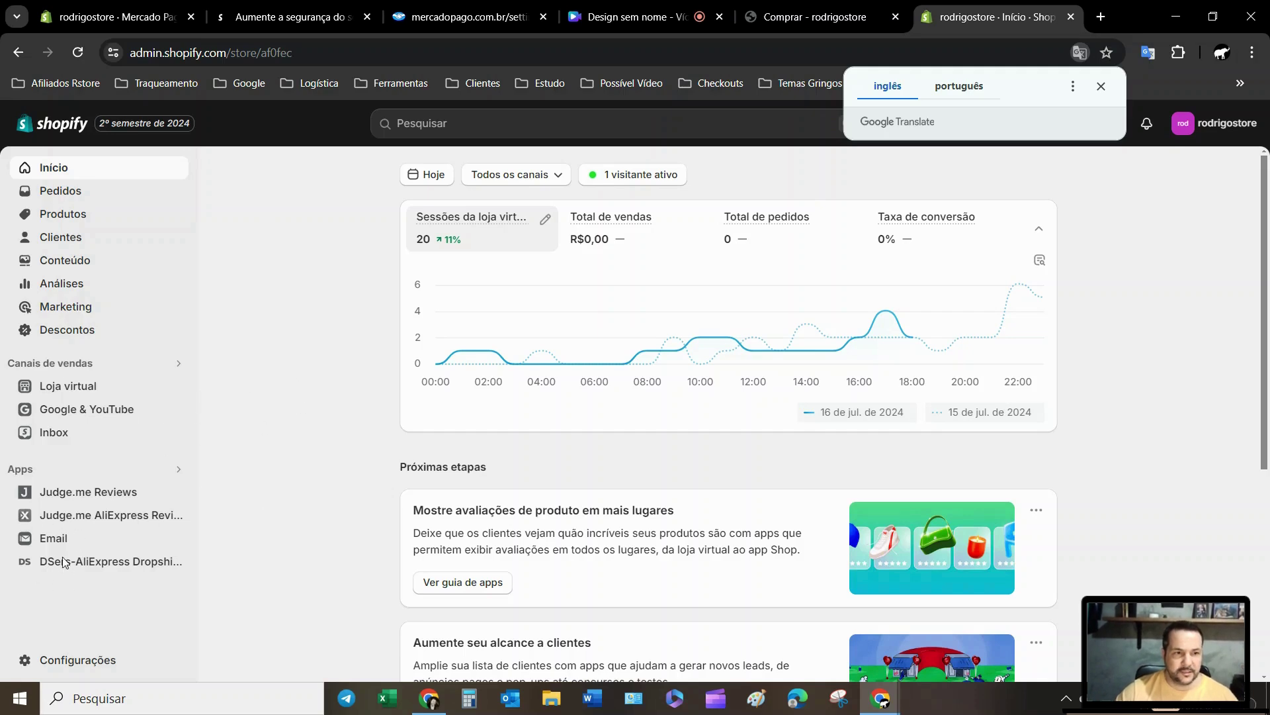
pyautogui.click(96, 416)
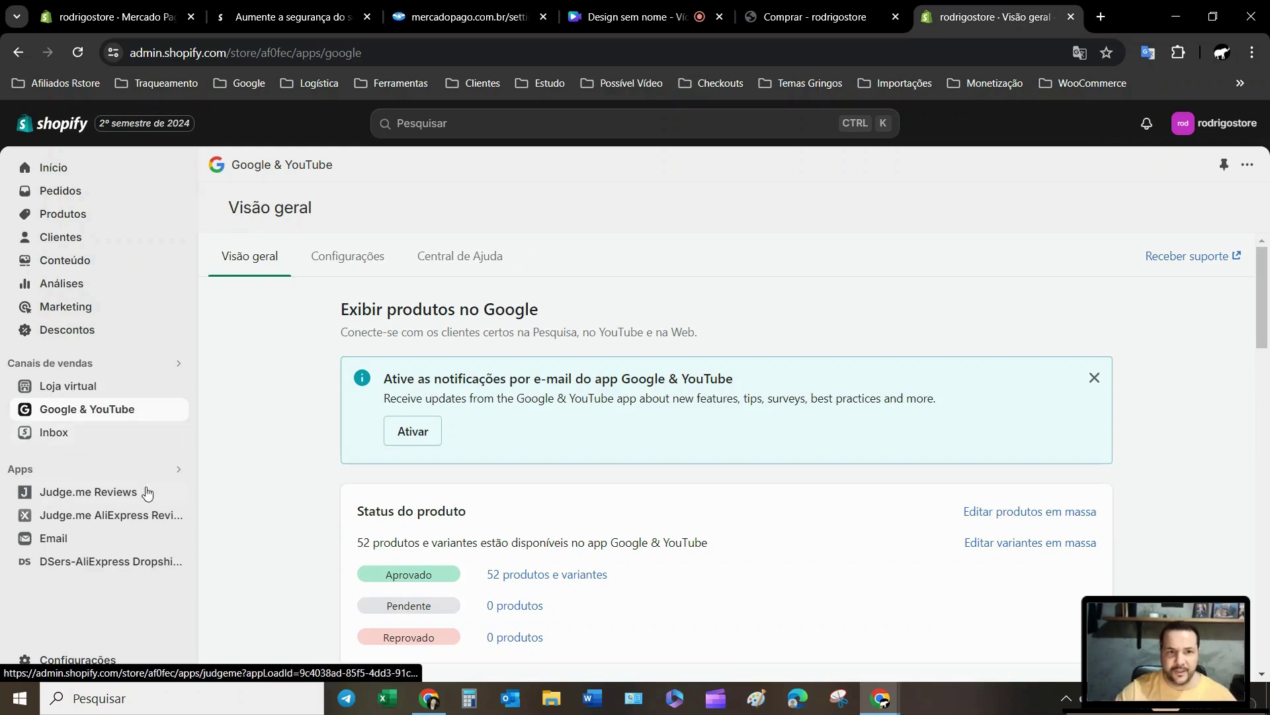
pyautogui.click(352, 260)
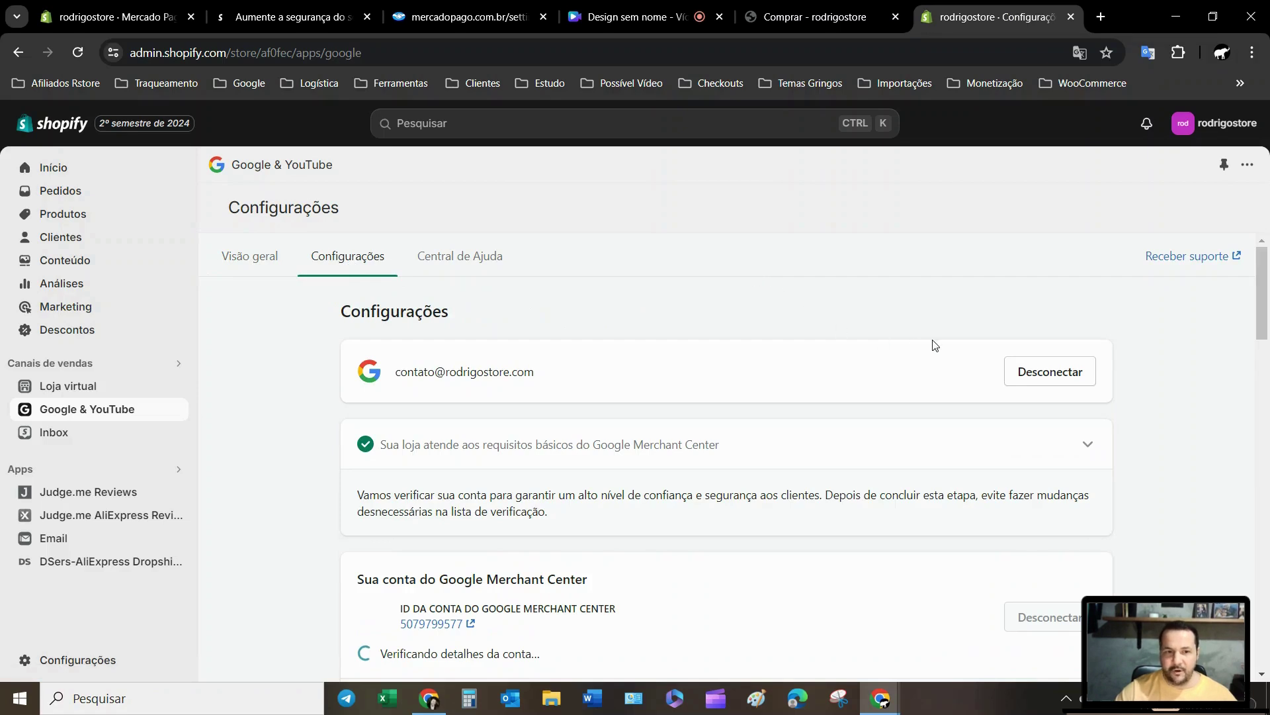
pyautogui.scroll(-2, 931, 343)
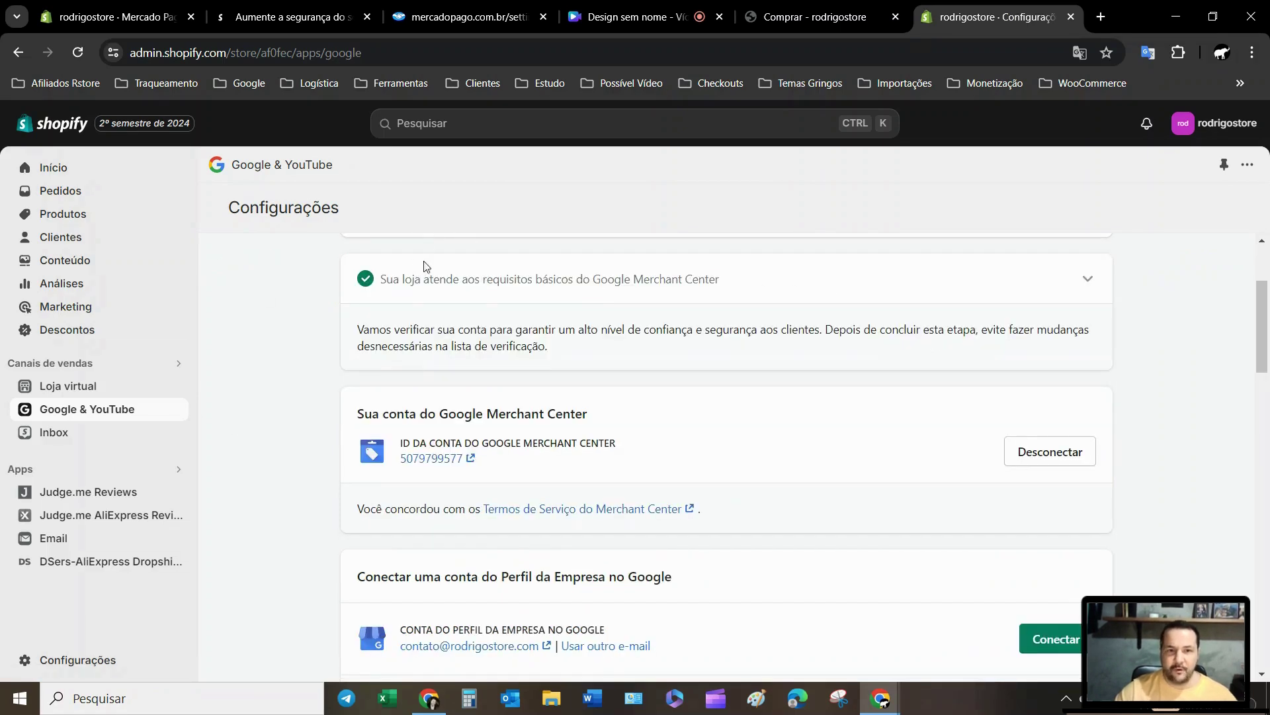
# Expand the Google Merchant Center basic requirements checklist and read its items
pyautogui.scroll(1, 466, 388)
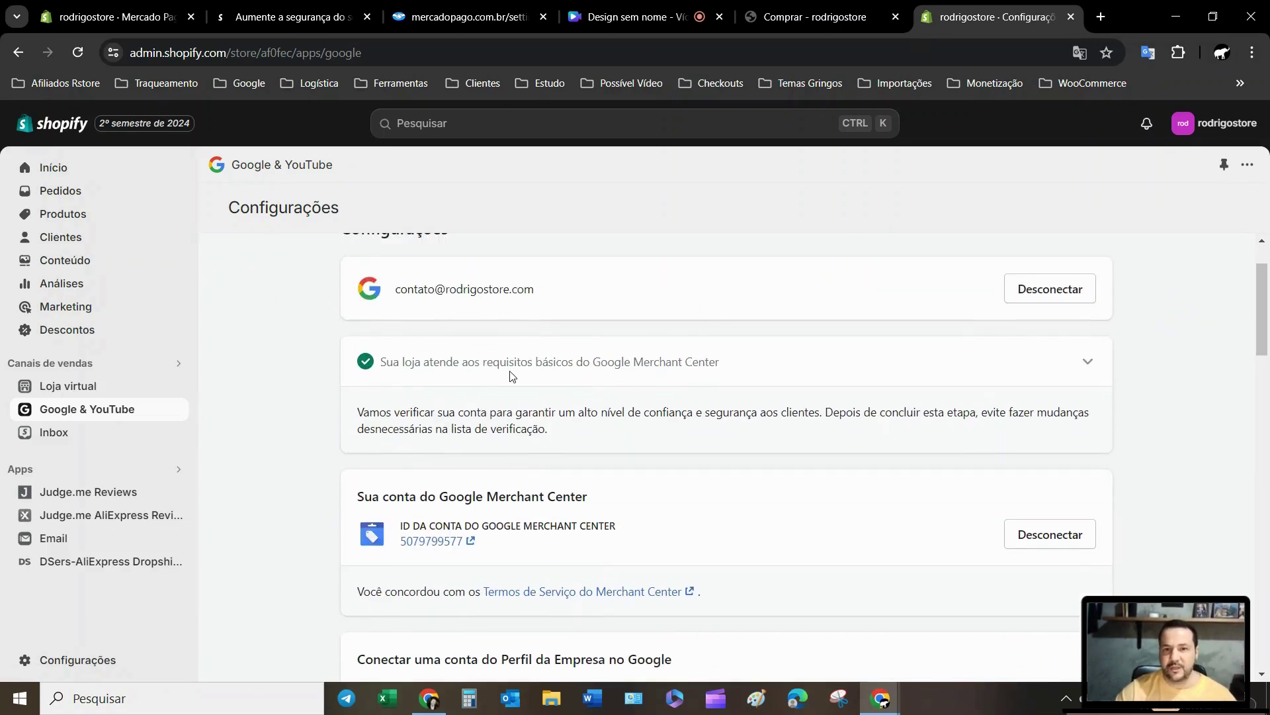
pyautogui.click(1085, 363)
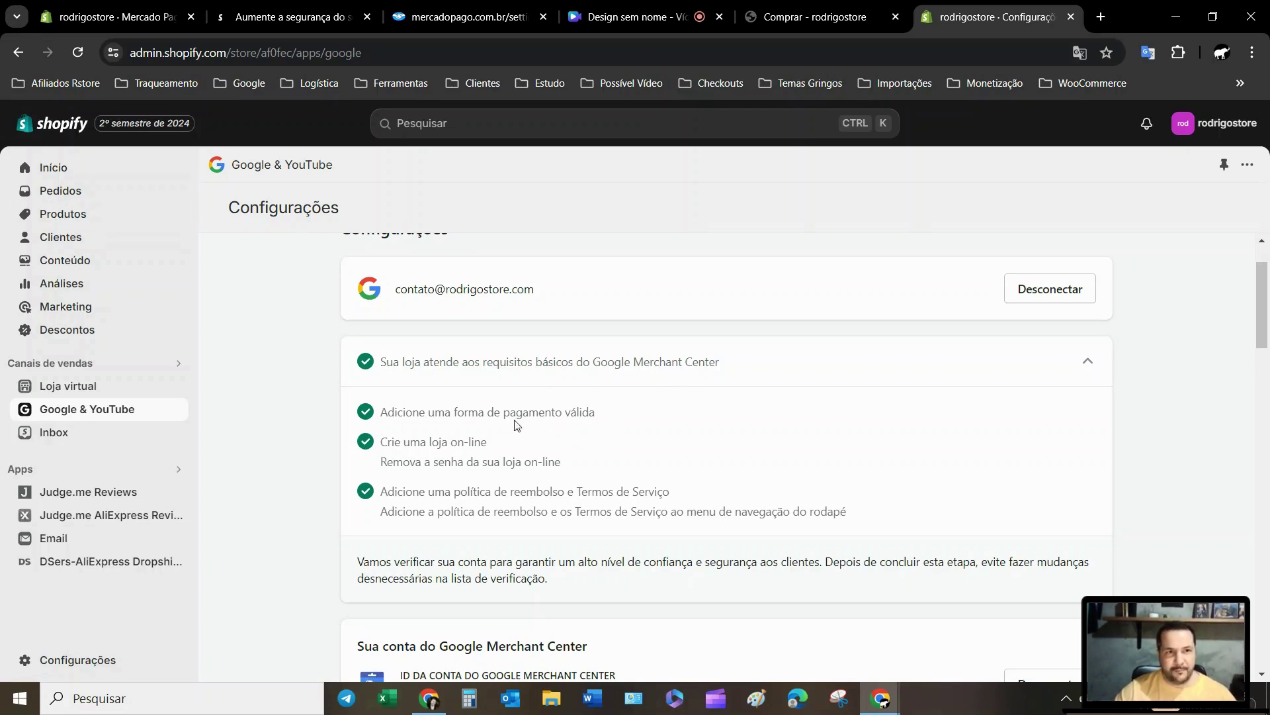
# Return from the Mercado Pago Checkout Pro page to the main payment settings and review the additional payment methods
pyautogui.click(132, 18)
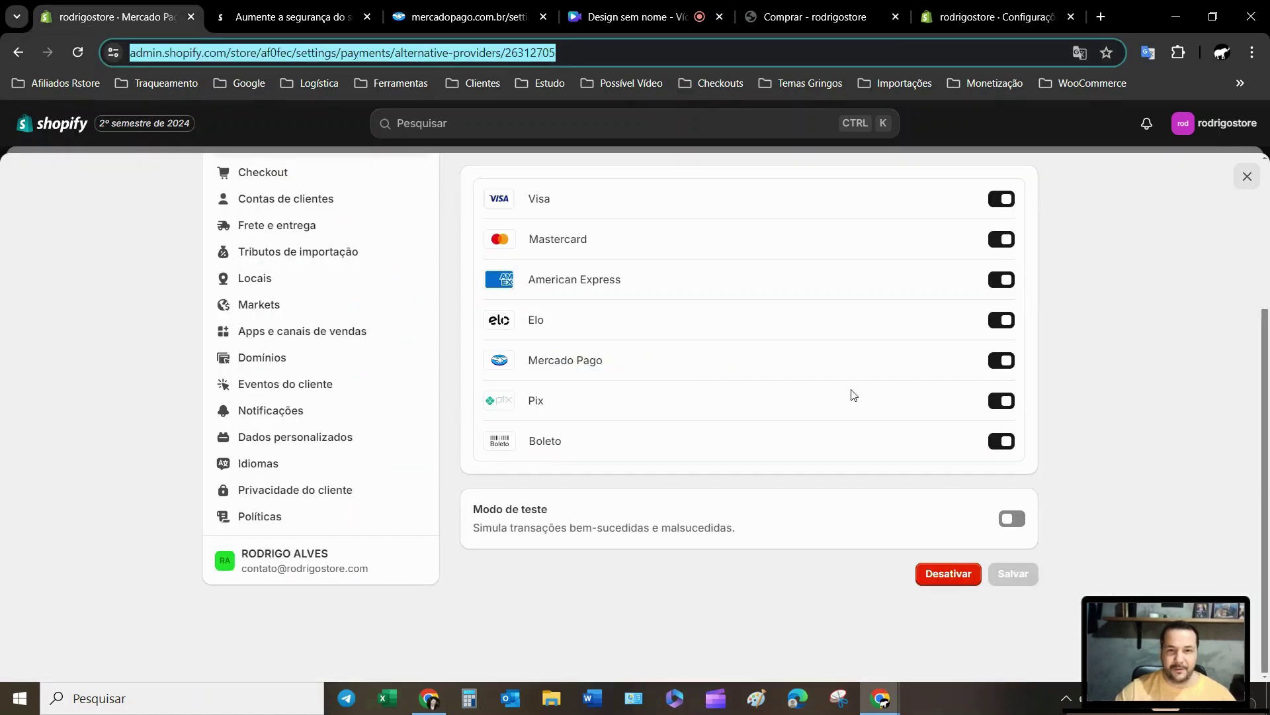
pyautogui.scroll(4, 664, 455)
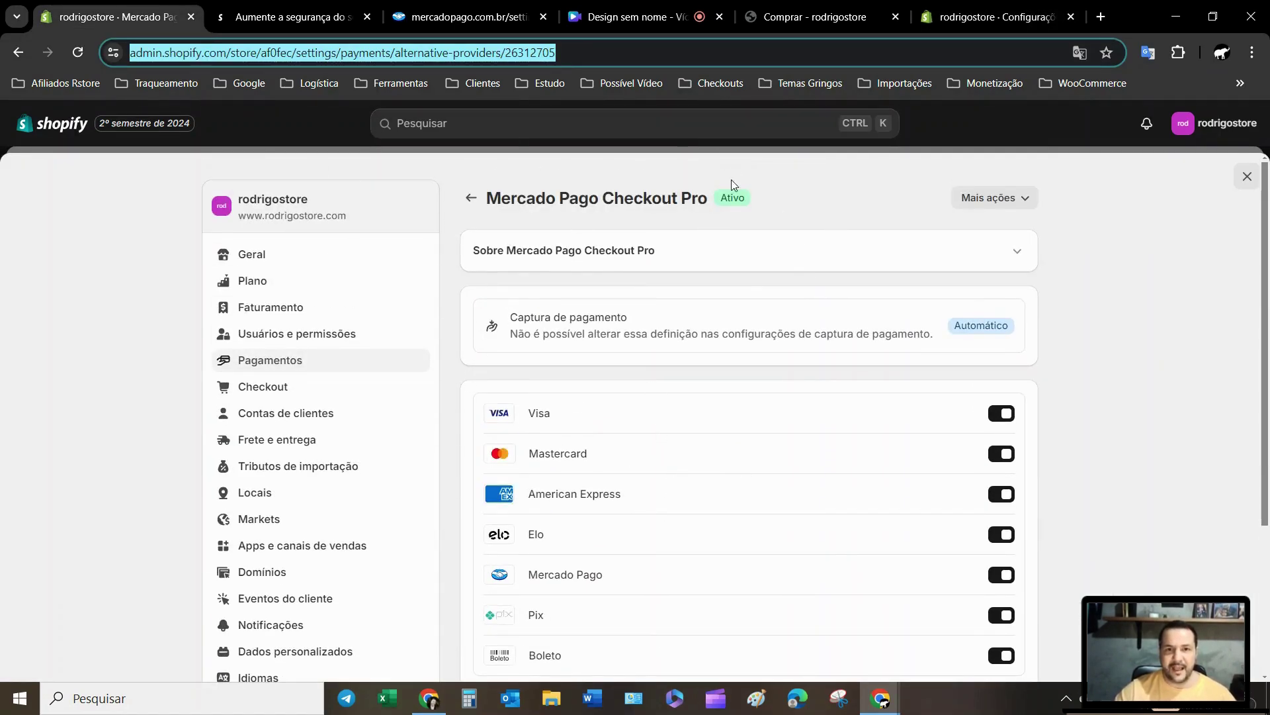
pyautogui.click(470, 199)
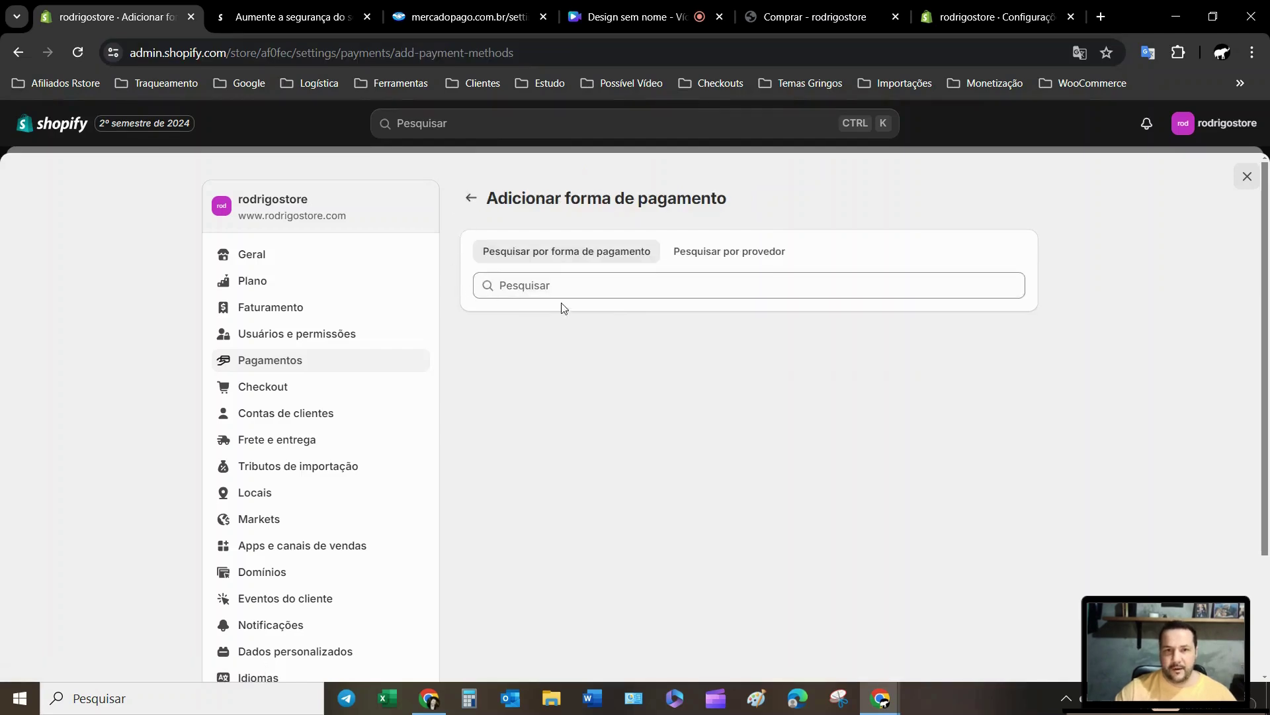
pyautogui.click(472, 200)
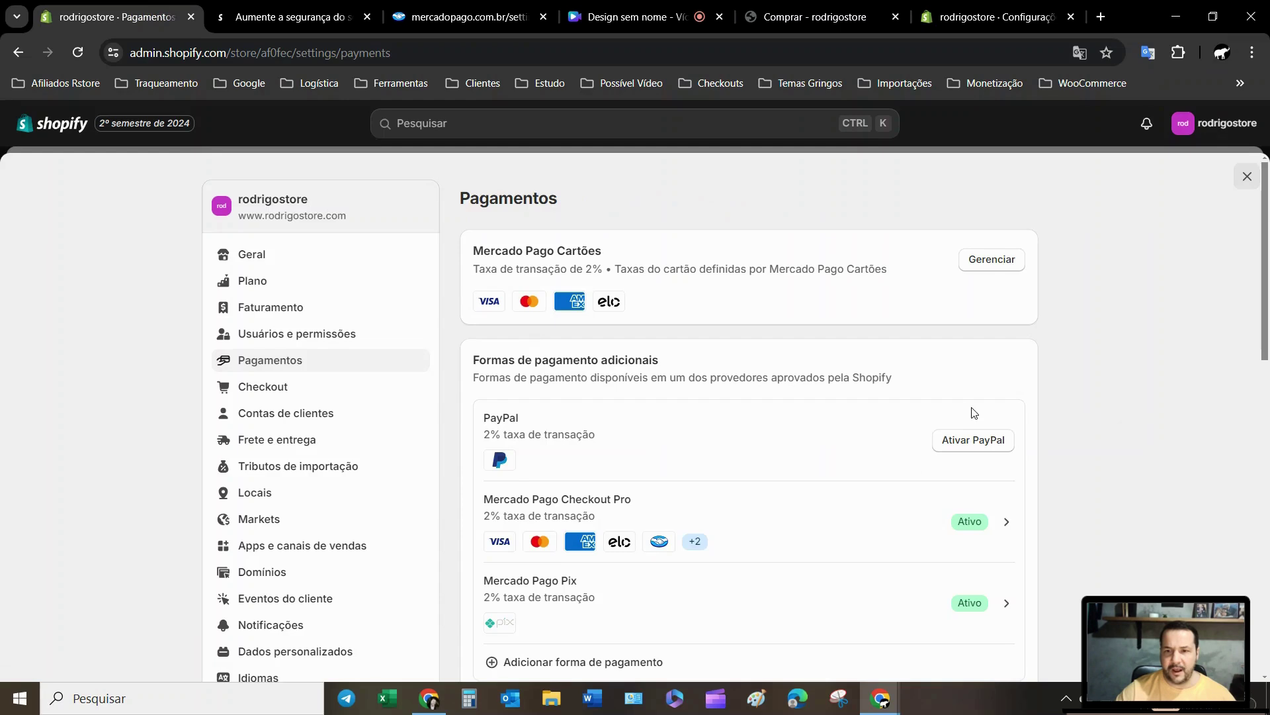
pyautogui.scroll(-3, 960, 415)
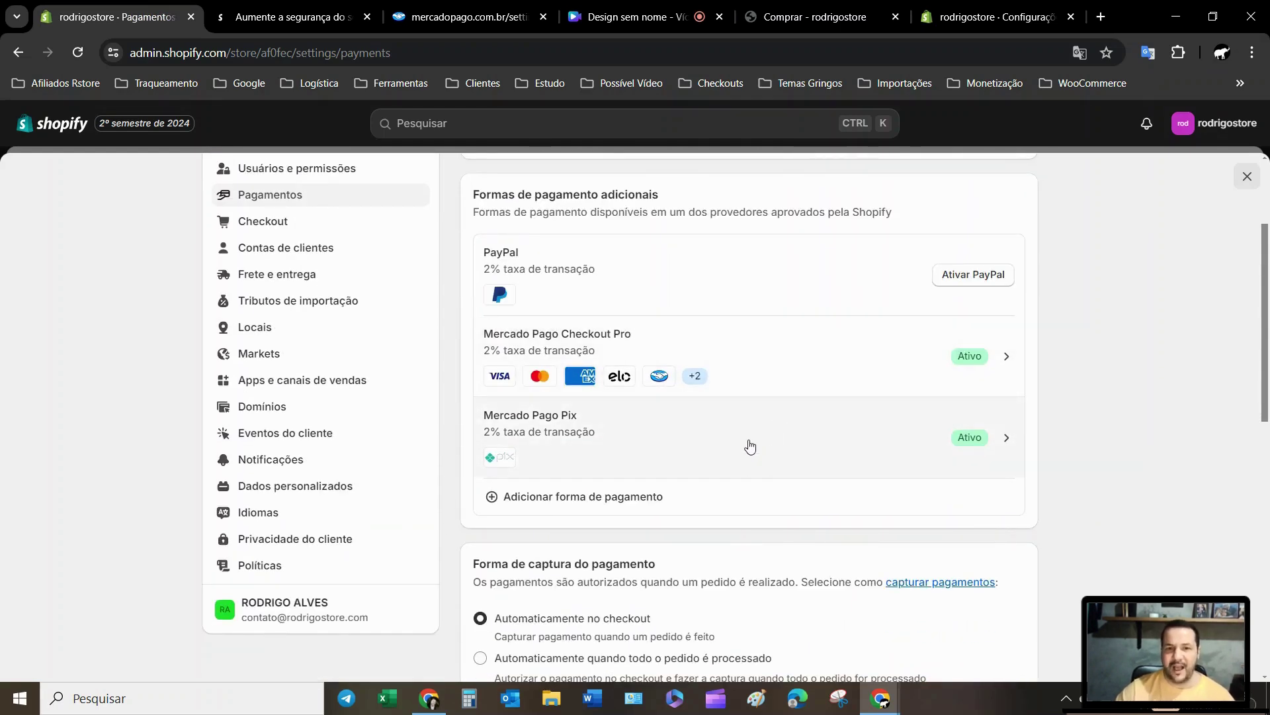
pyautogui.scroll(1, 750, 447)
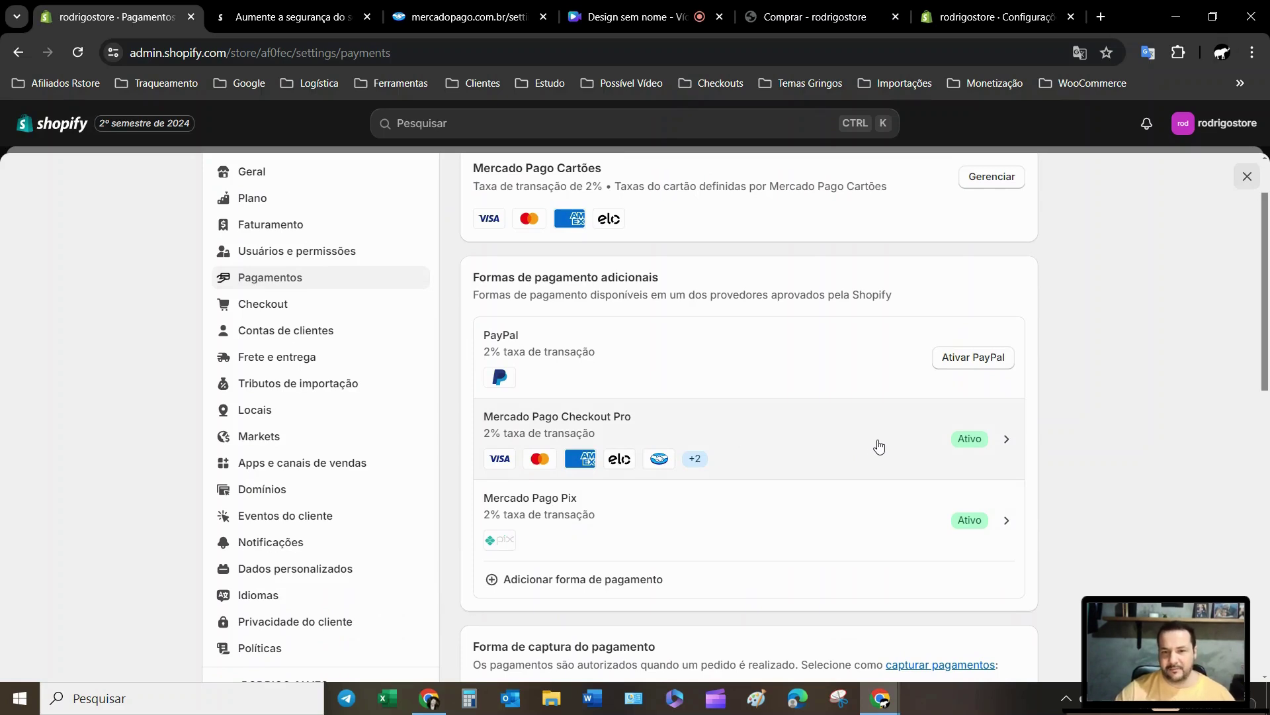
# Turn off Visa, Mastercard, American Express and Elo for Mercado Pago Checkout Pro and save the changes
pyautogui.click(879, 446)
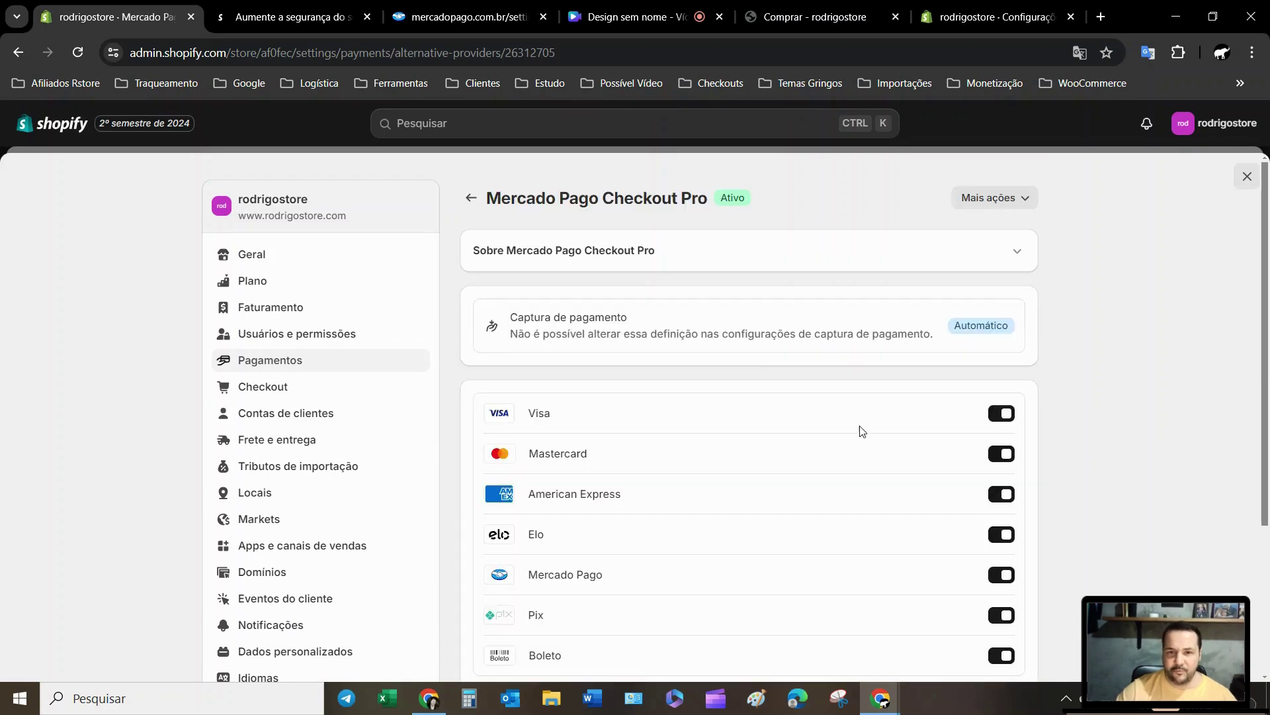
pyautogui.scroll(-2, 822, 449)
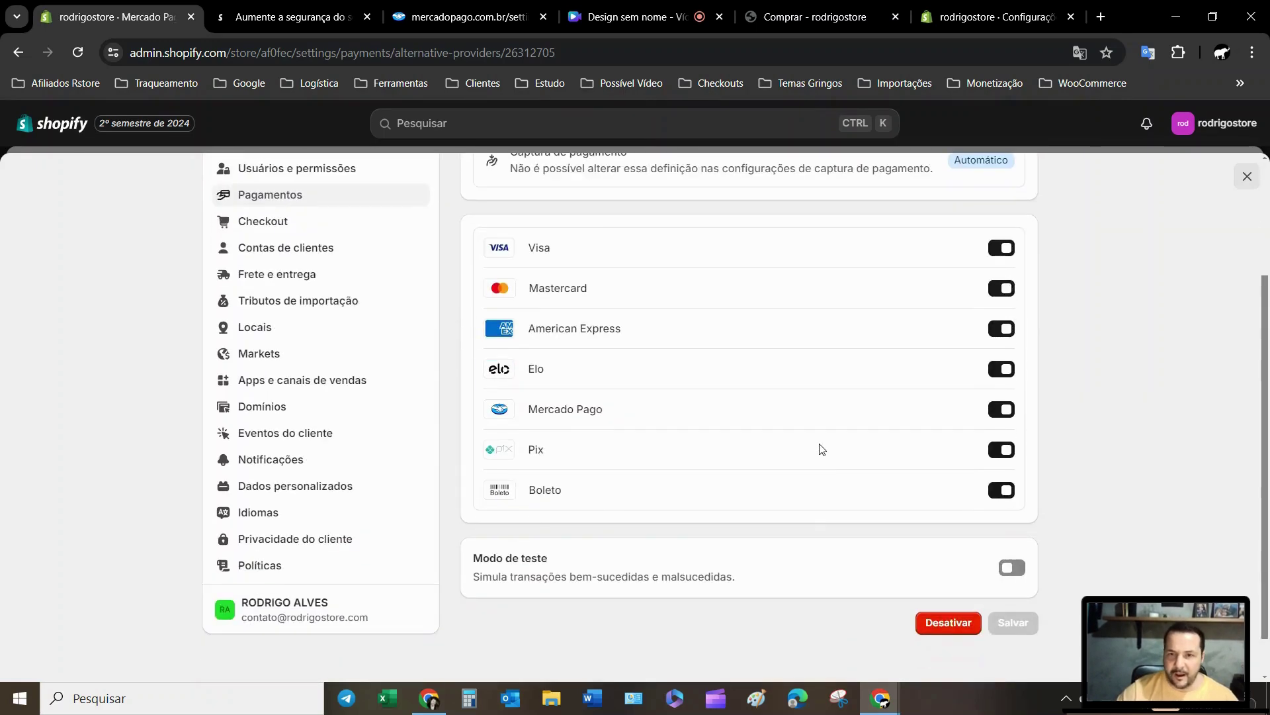
pyautogui.click(1006, 249)
pyautogui.click(1001, 288)
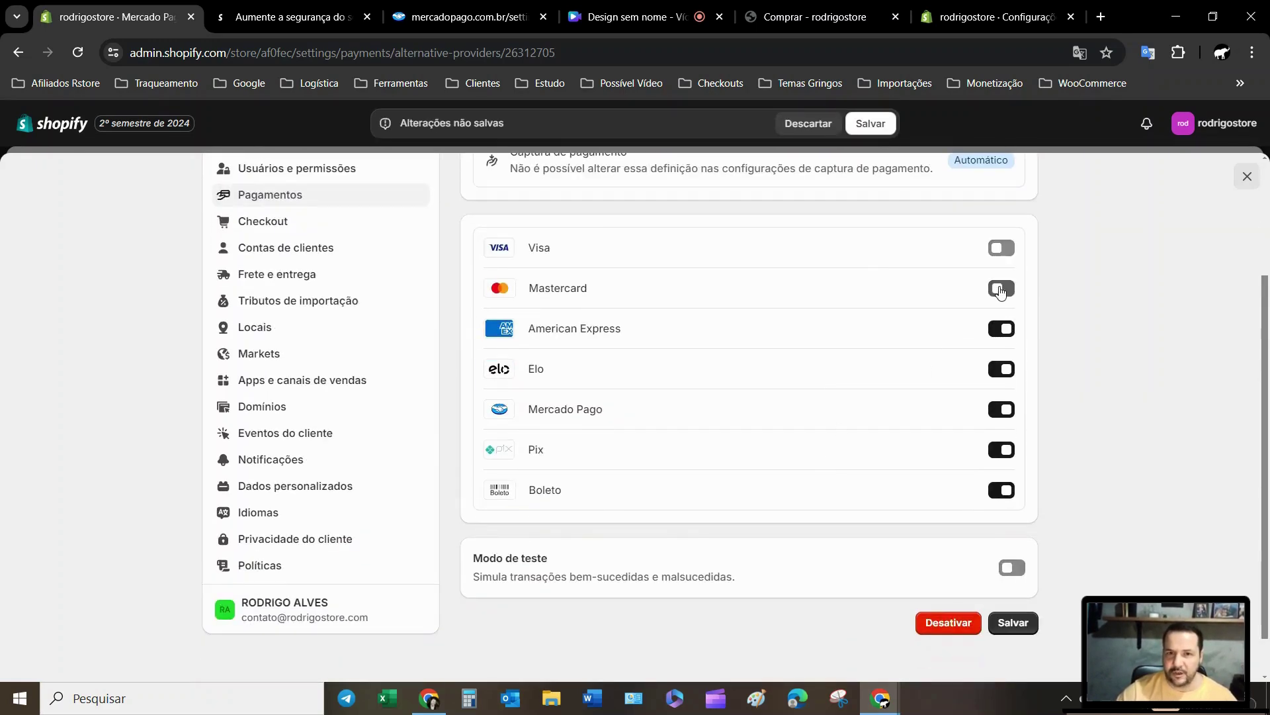
pyautogui.click(998, 329)
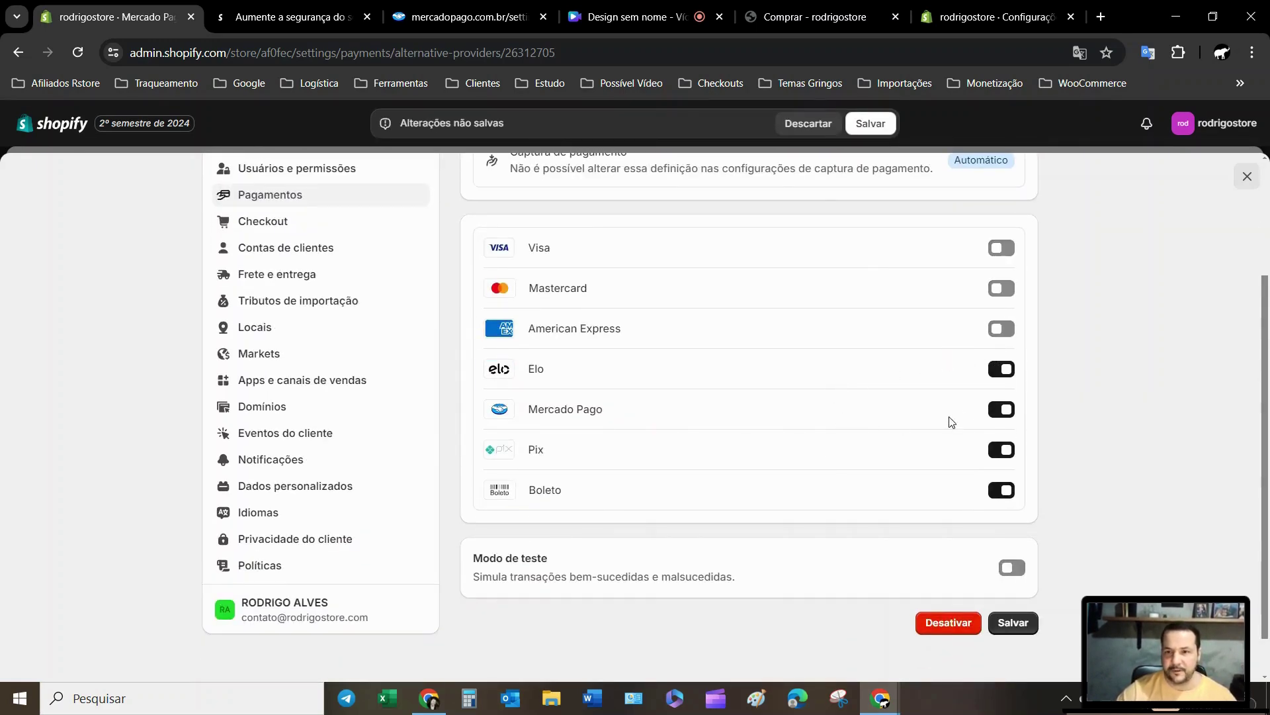
pyautogui.click(1001, 372)
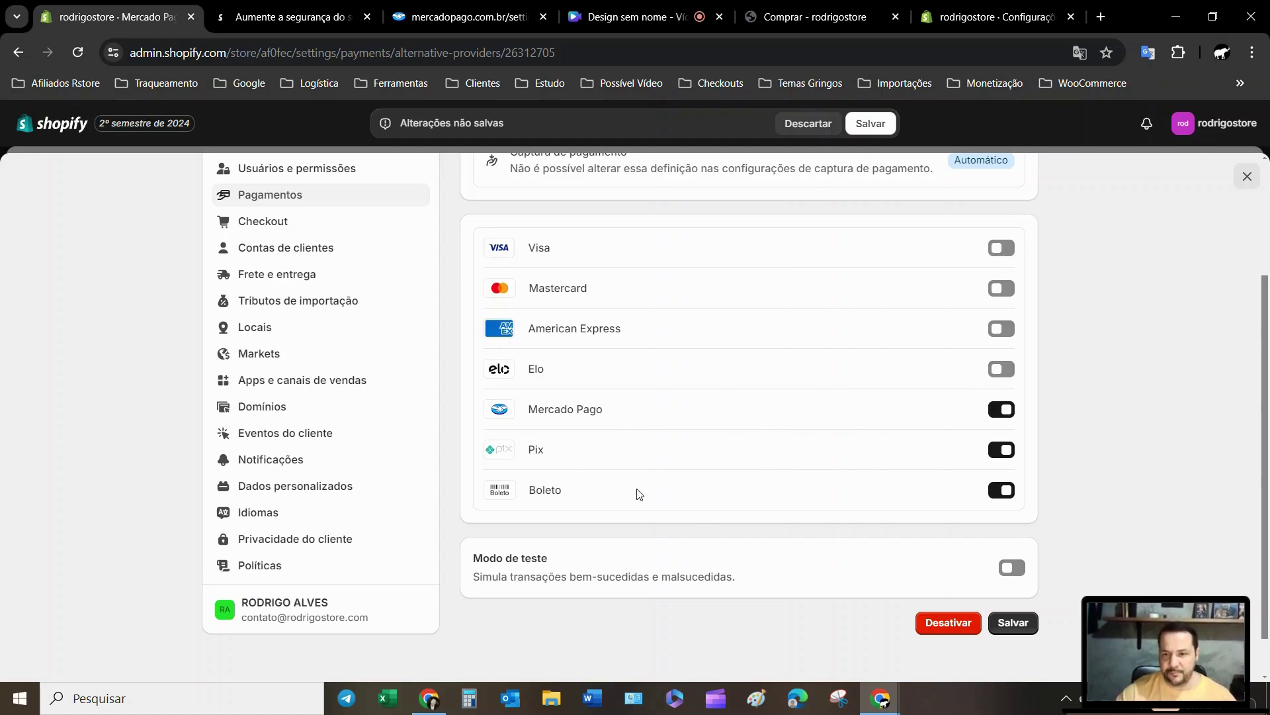
pyautogui.click(1017, 627)
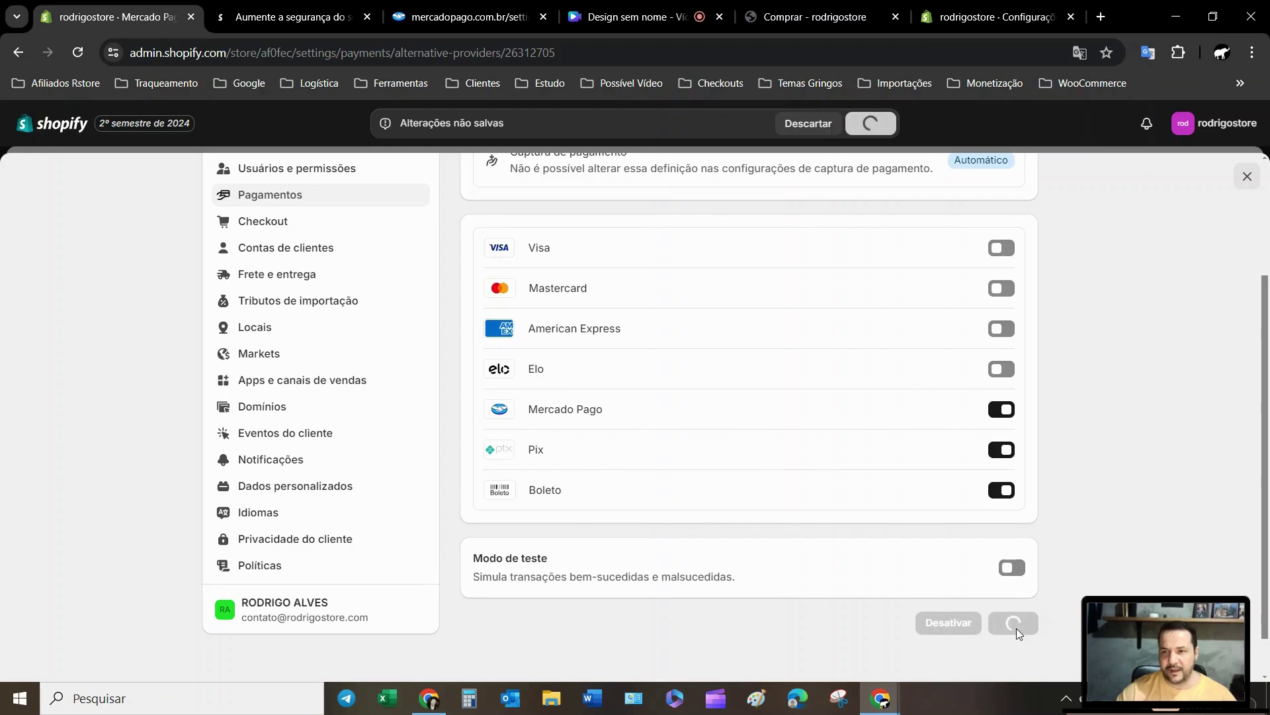
# Reload the store's checkout page and examine the brands listed for each payment option
pyautogui.click(796, 18)
pyautogui.scroll(15, 108, 275)
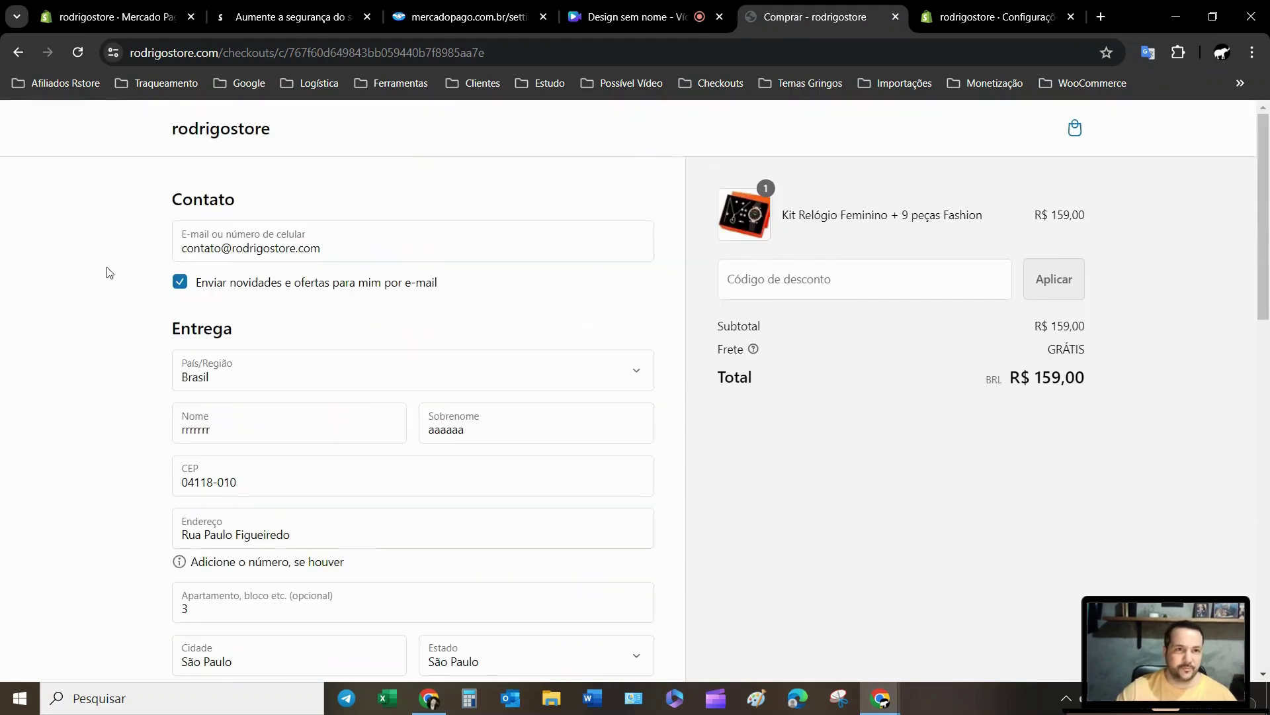
pyautogui.click(85, 53)
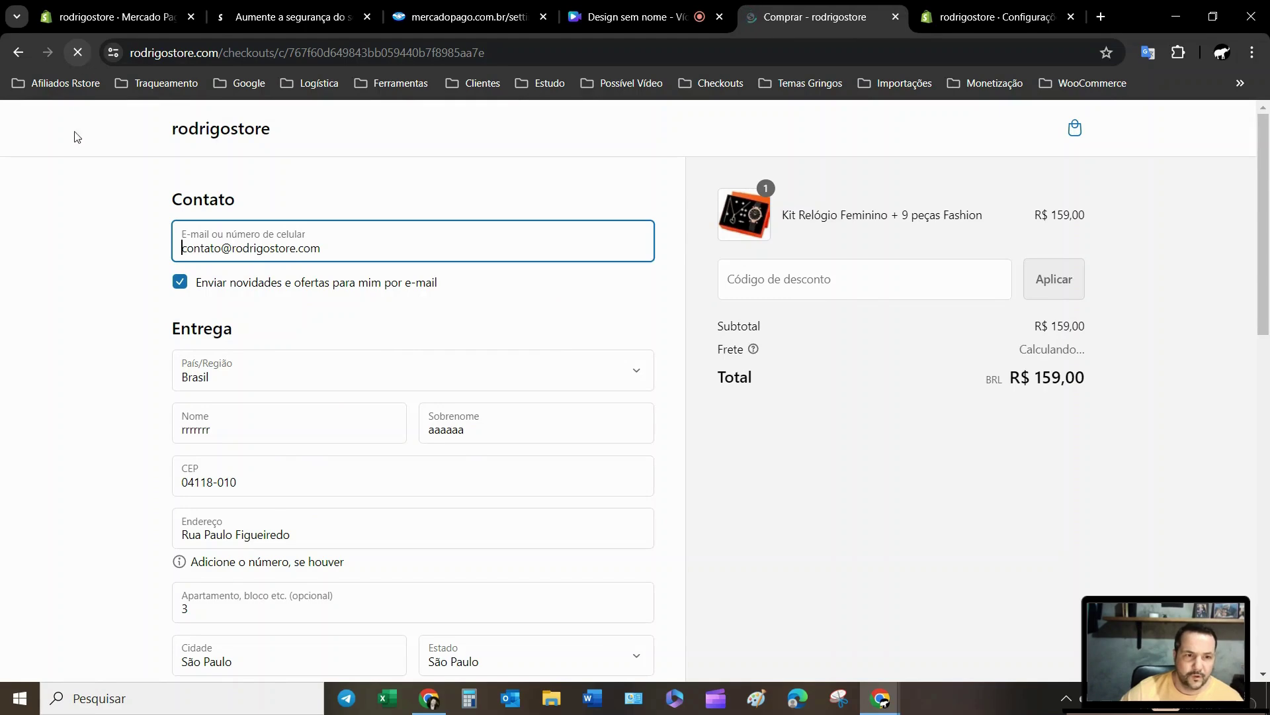
pyautogui.scroll(-2, 237, 247)
pyautogui.scroll(-5, 237, 247)
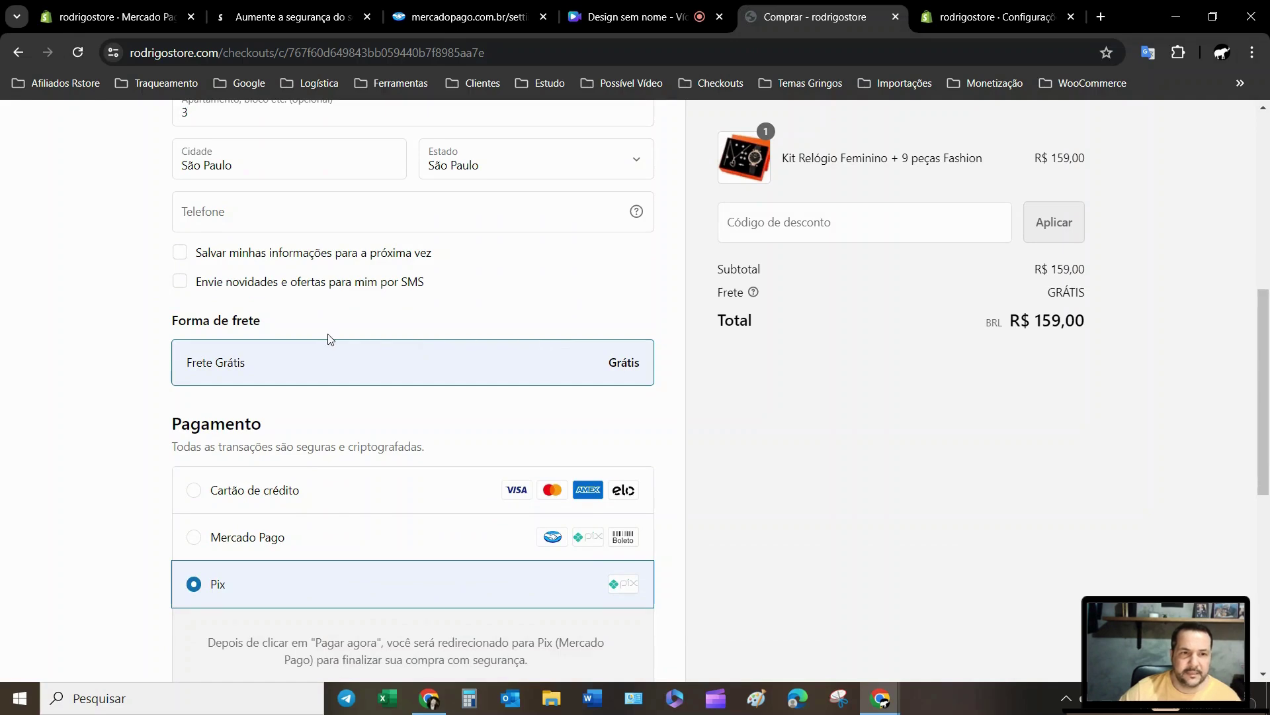
pyautogui.scroll(-2, 354, 371)
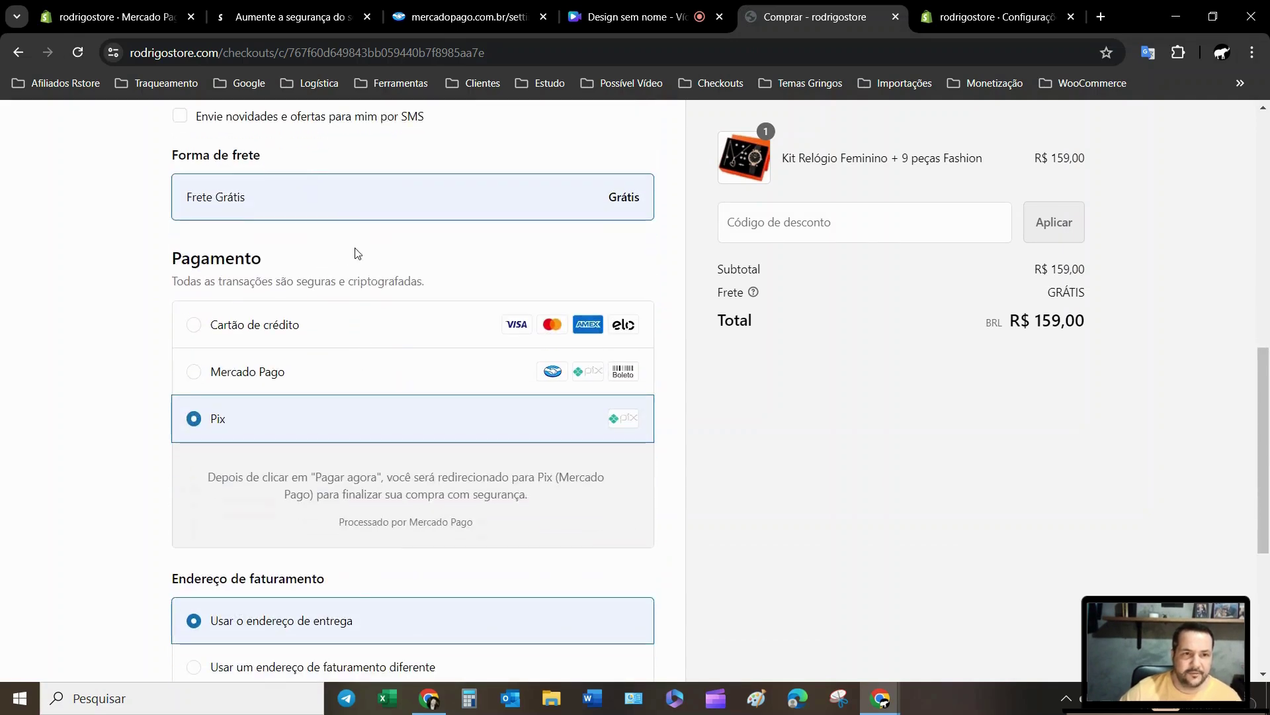
# Switch the checkout payment method from Pix to credit card and review its card and installment fields
pyautogui.click(192, 331)
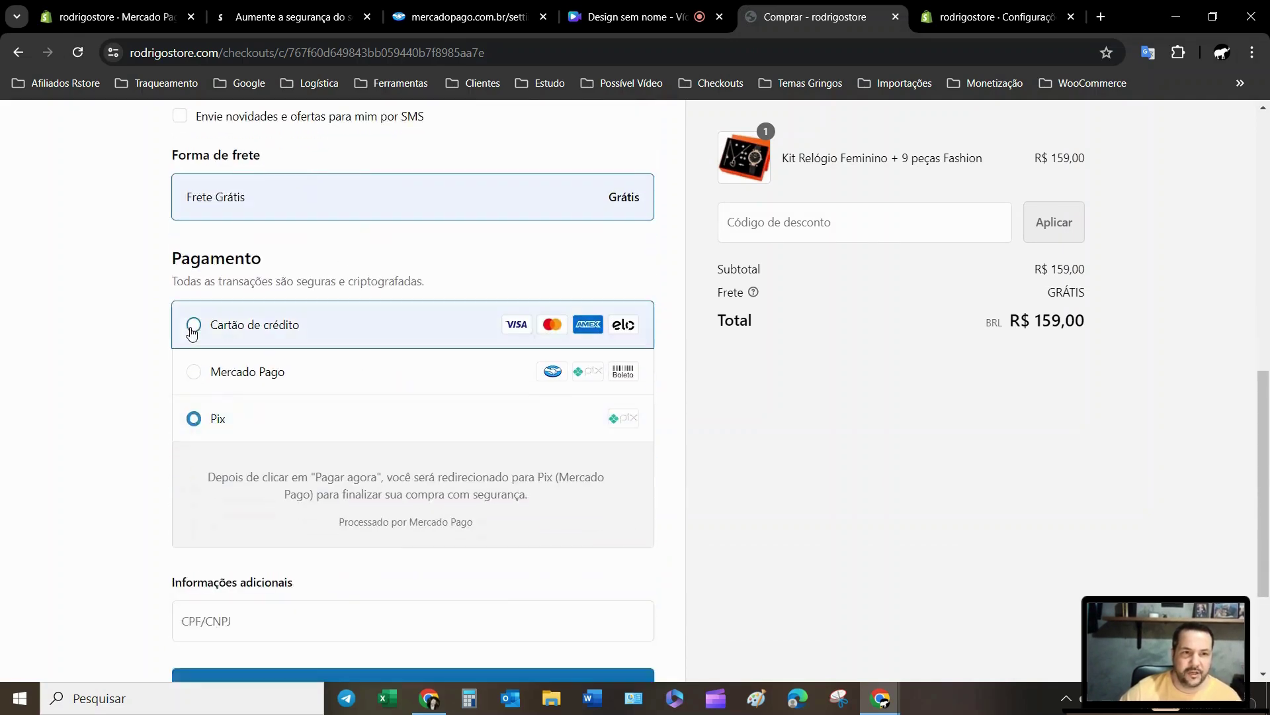
pyautogui.scroll(-5, 344, 369)
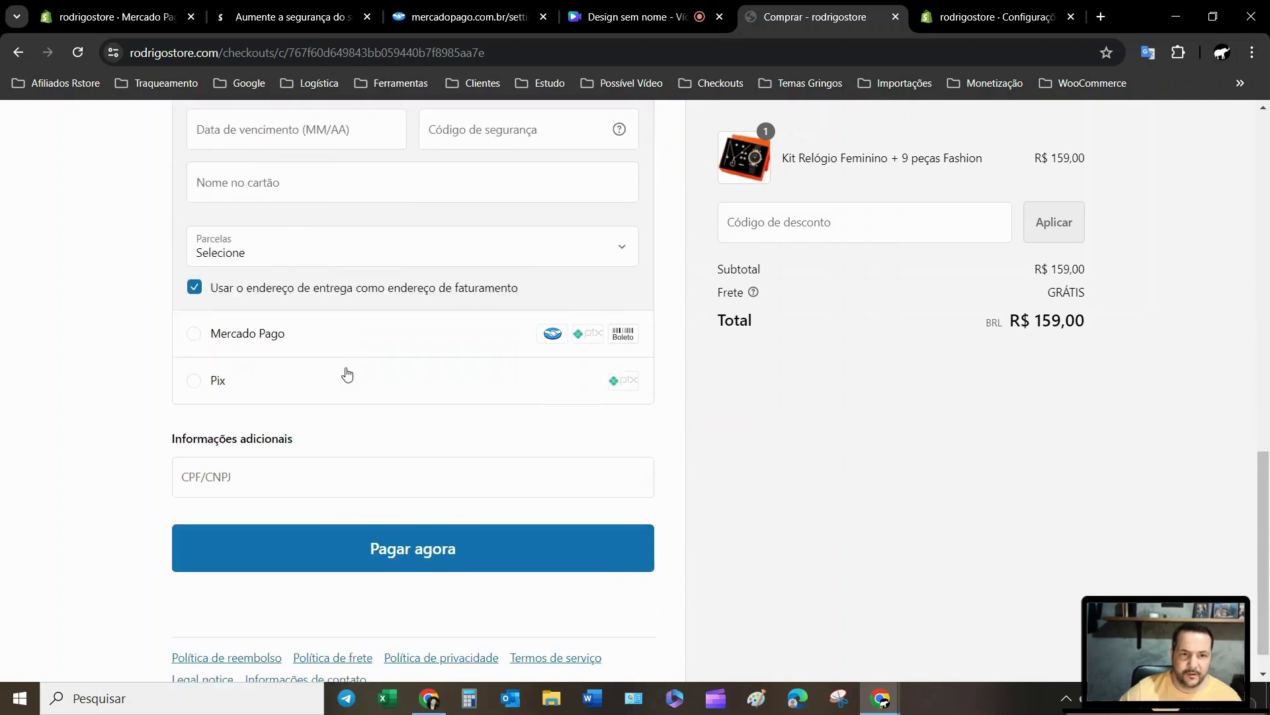
pyautogui.scroll(4, 421, 513)
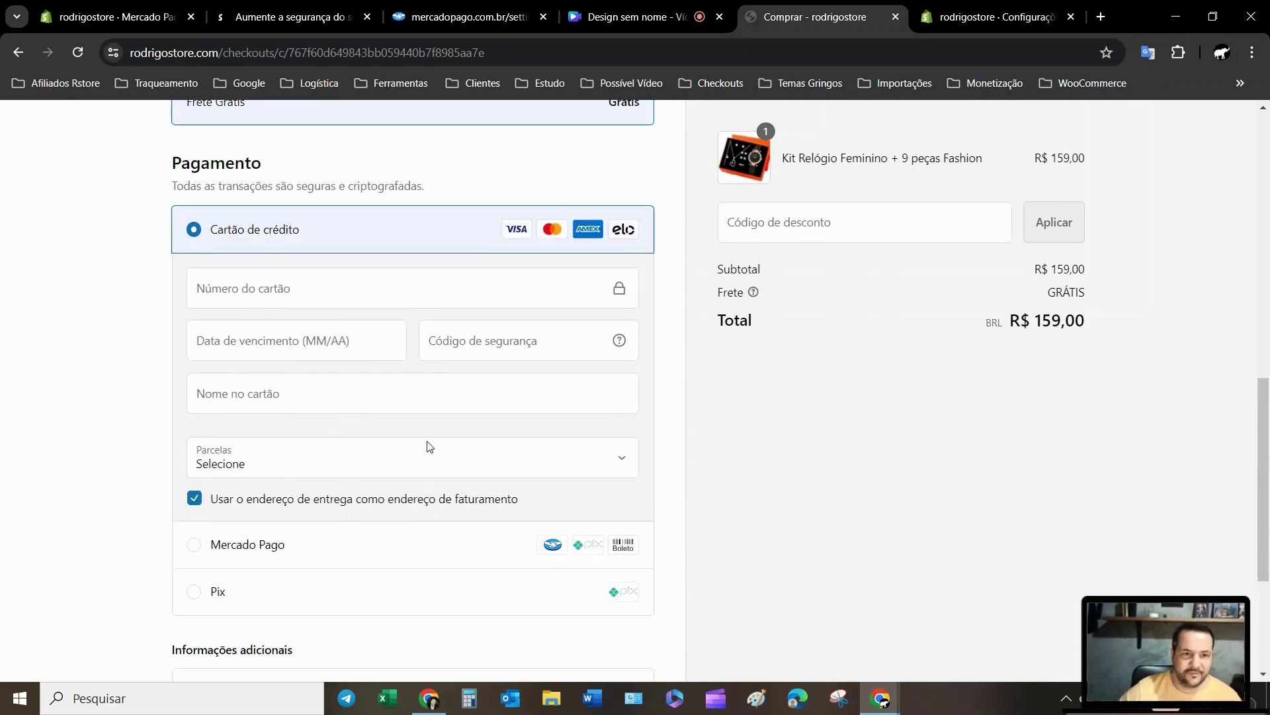
pyautogui.scroll(-2, 451, 364)
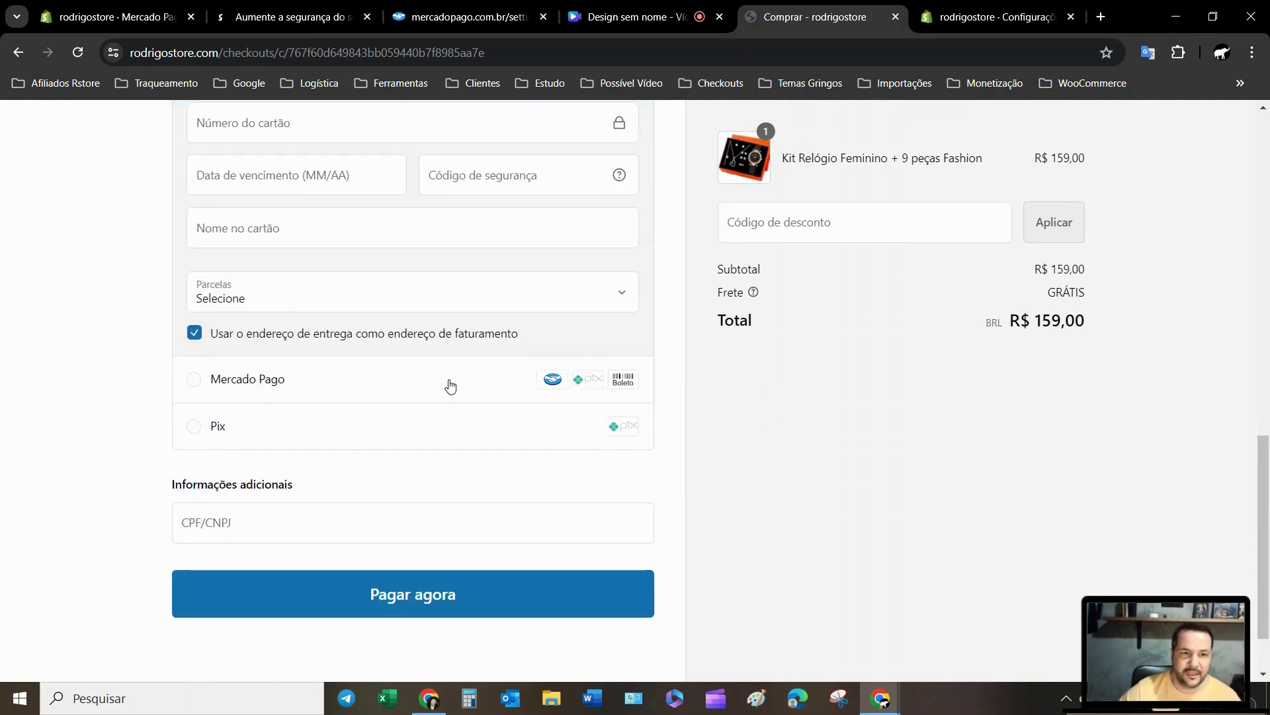
pyautogui.scroll(1, 449, 384)
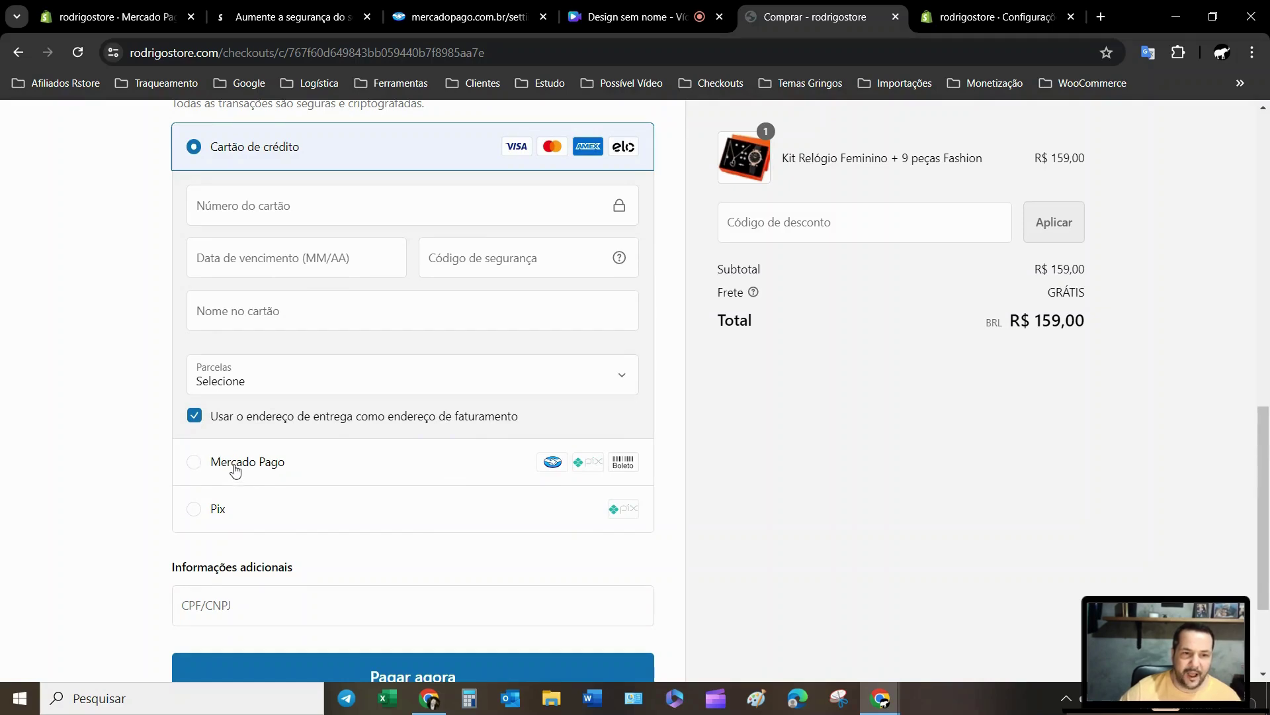
# Select Mercado Pago and then Pix as the checkout payment method, reading the redirect notice of each
pyautogui.click(193, 462)
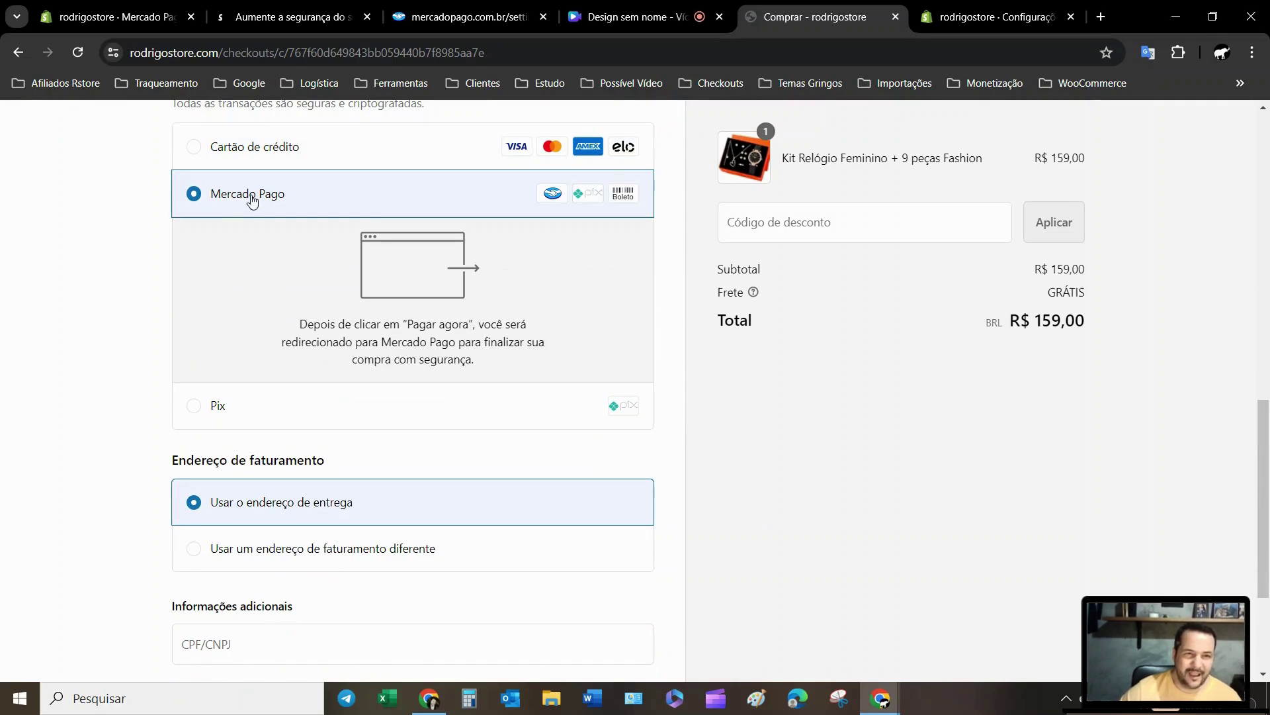
pyautogui.scroll(1, 340, 237)
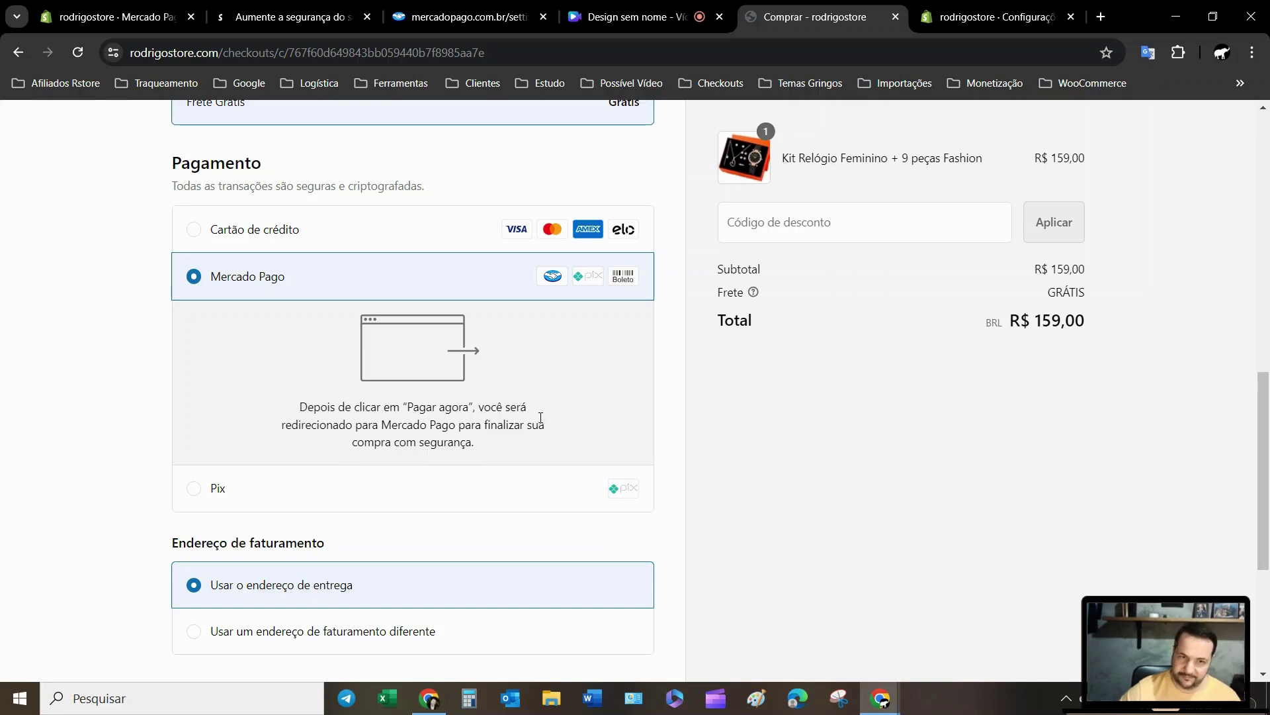
pyautogui.click(192, 488)
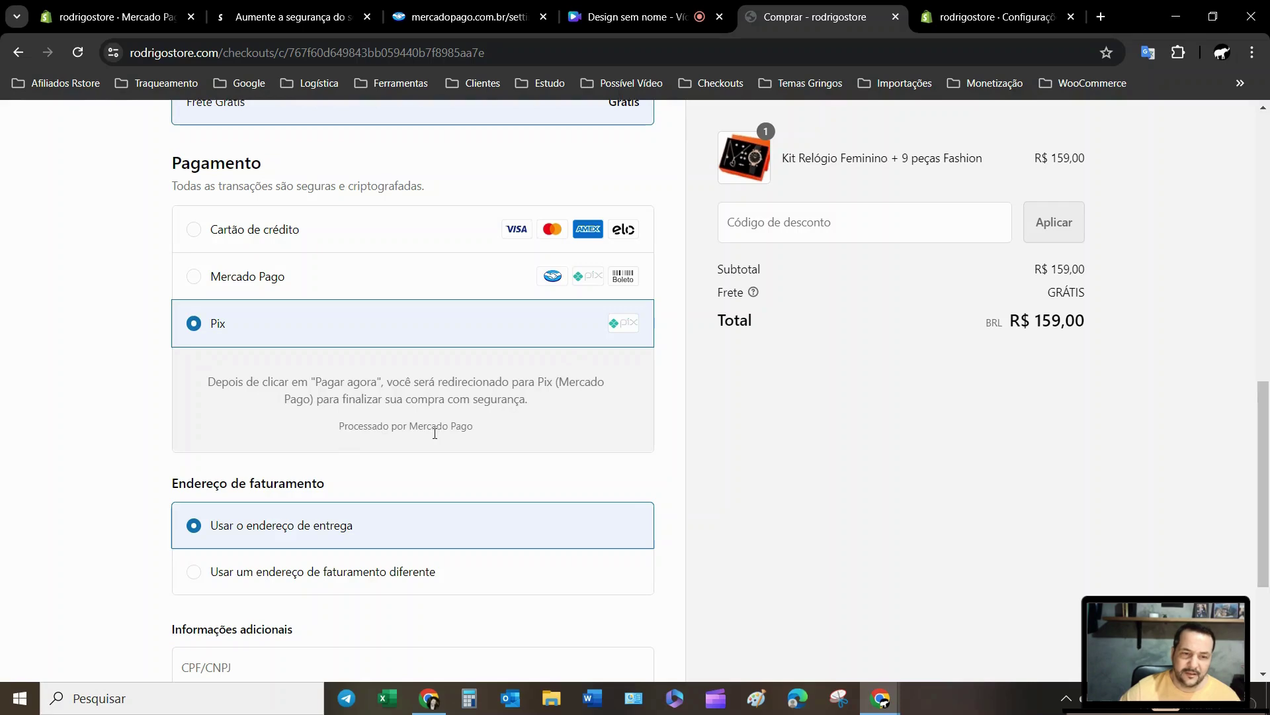
pyautogui.scroll(-1, 381, 433)
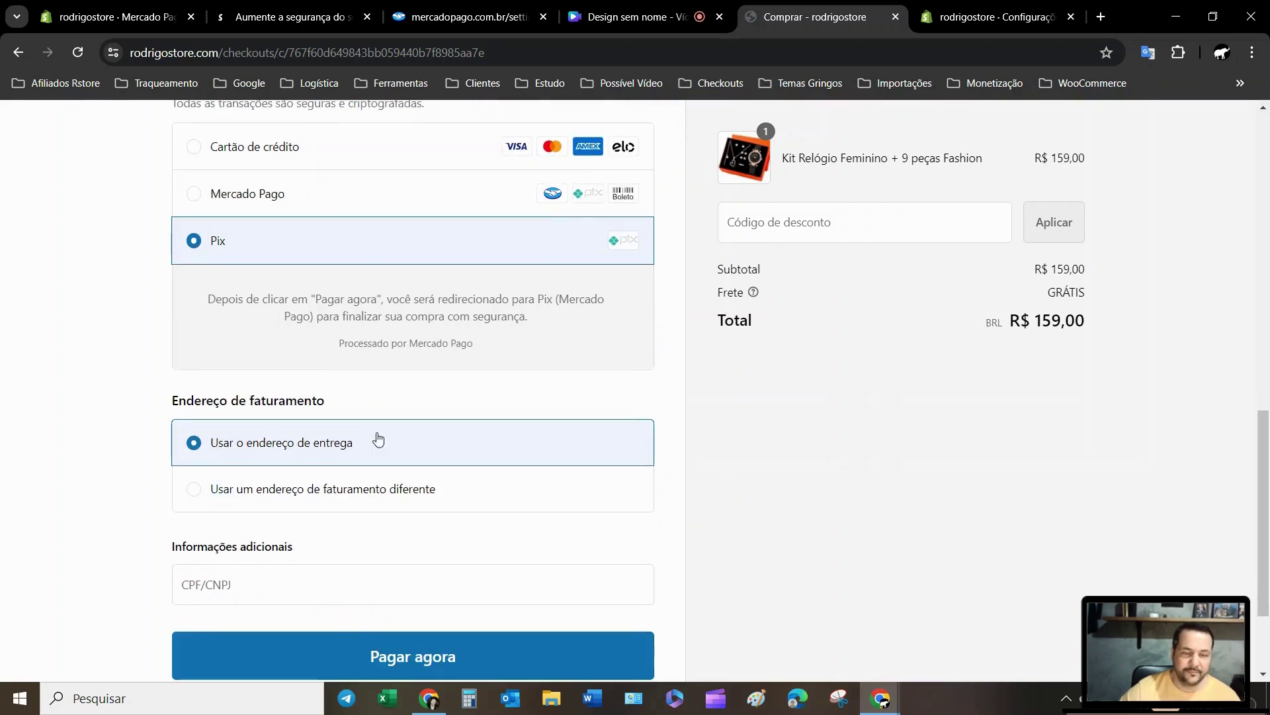
pyautogui.scroll(5, 377, 440)
# Set the checkout payment method back to credit card and review the whole checkout form
pyautogui.click(195, 478)
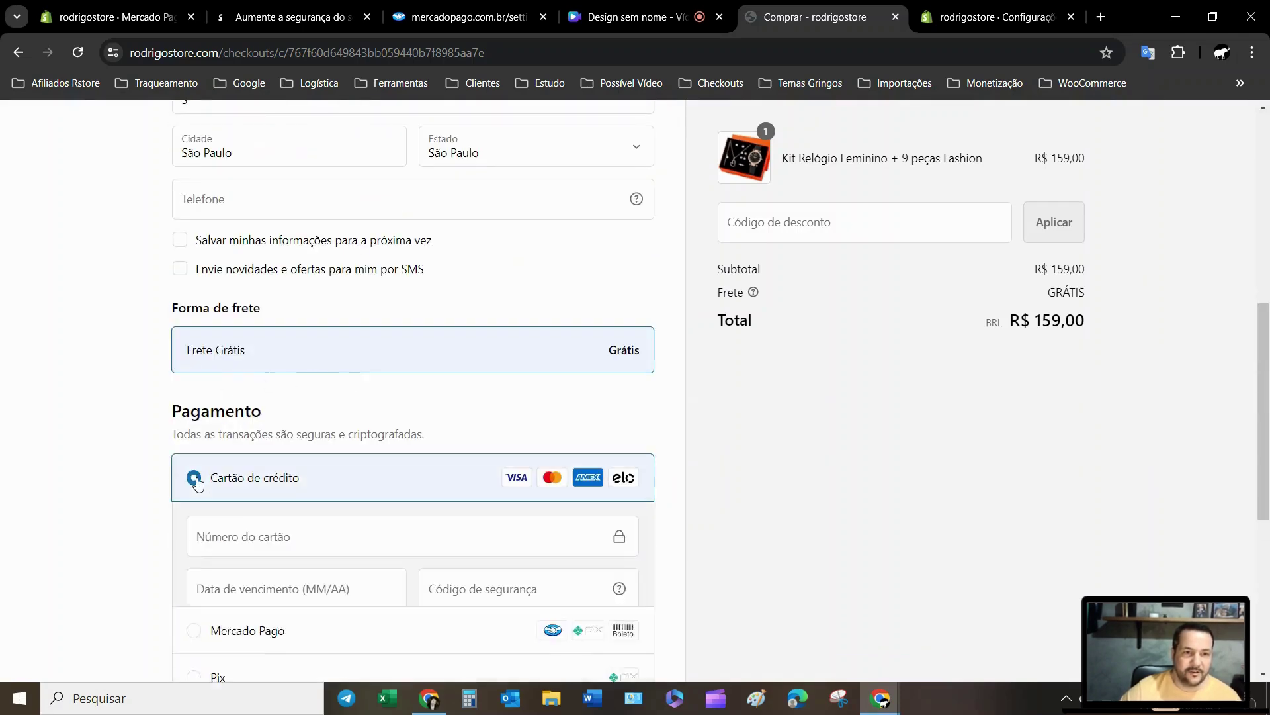
pyautogui.scroll(-4, 463, 442)
pyautogui.scroll(-4, 480, 438)
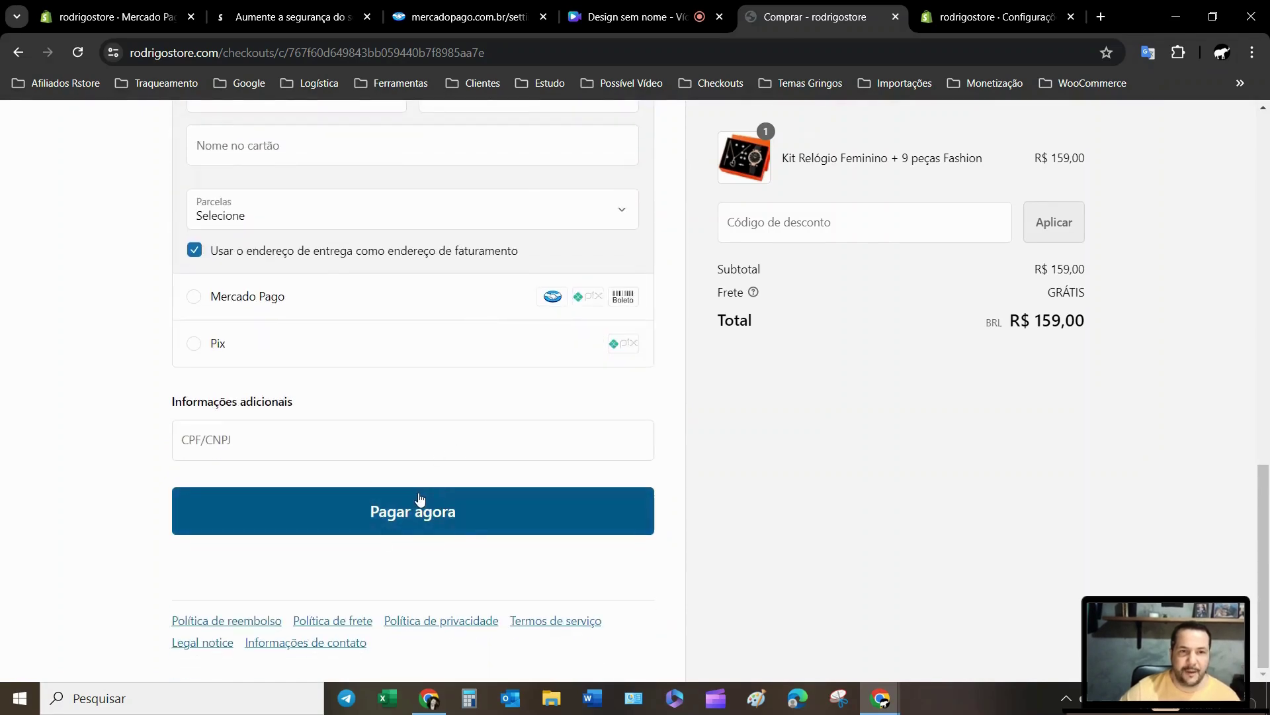
pyautogui.scroll(3, 417, 494)
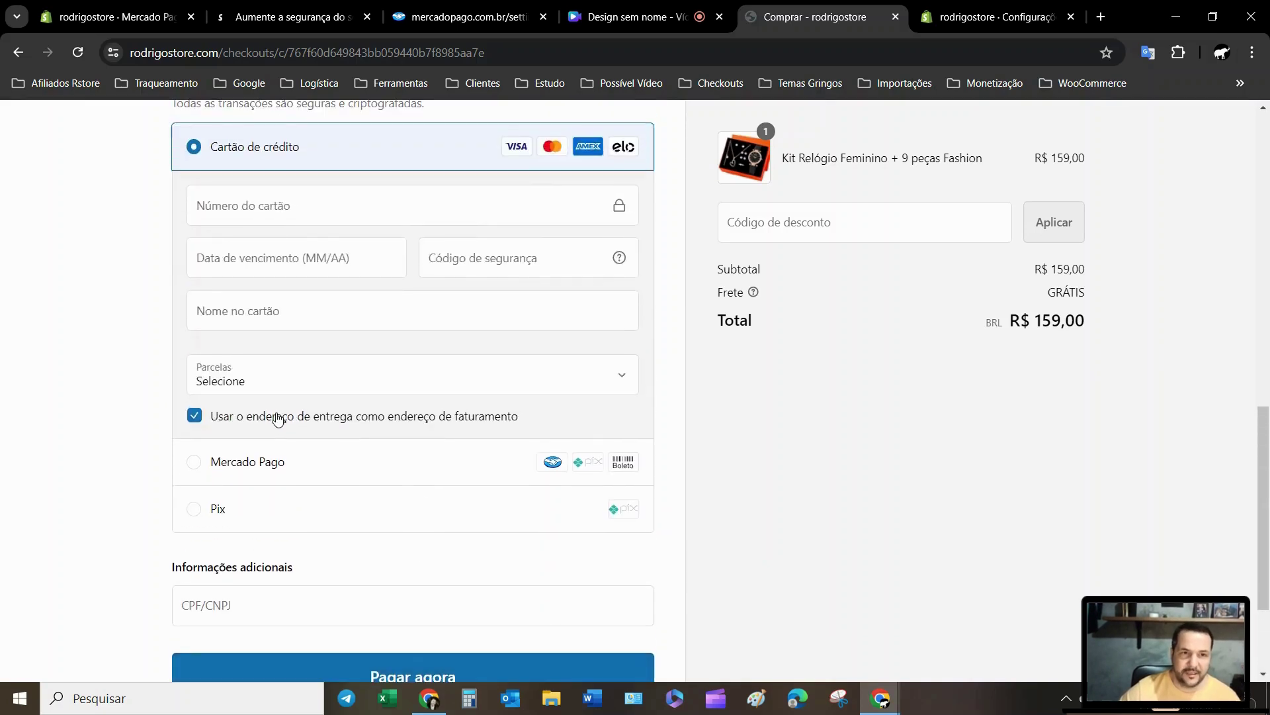
pyautogui.scroll(15, 277, 418)
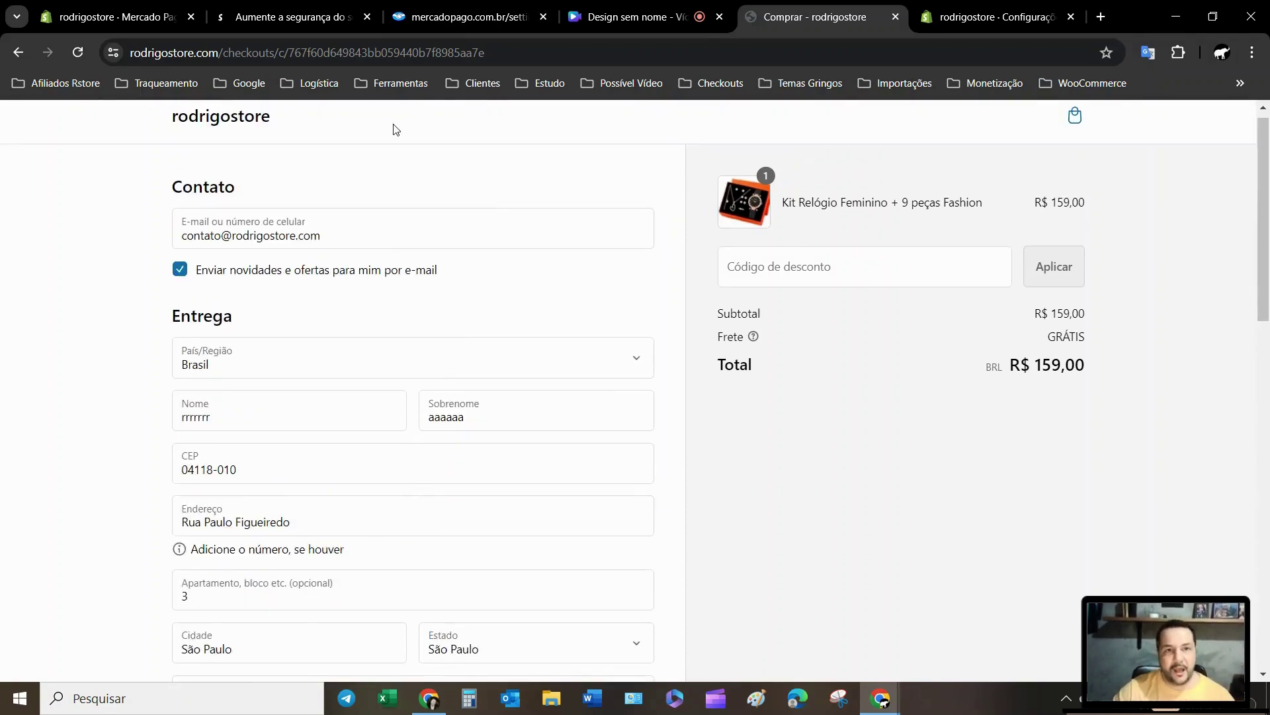
# Install the Mercado Pago Antifraude Plus app from its Shopify App Store page, approving the requested data access
pyautogui.click(441, 18)
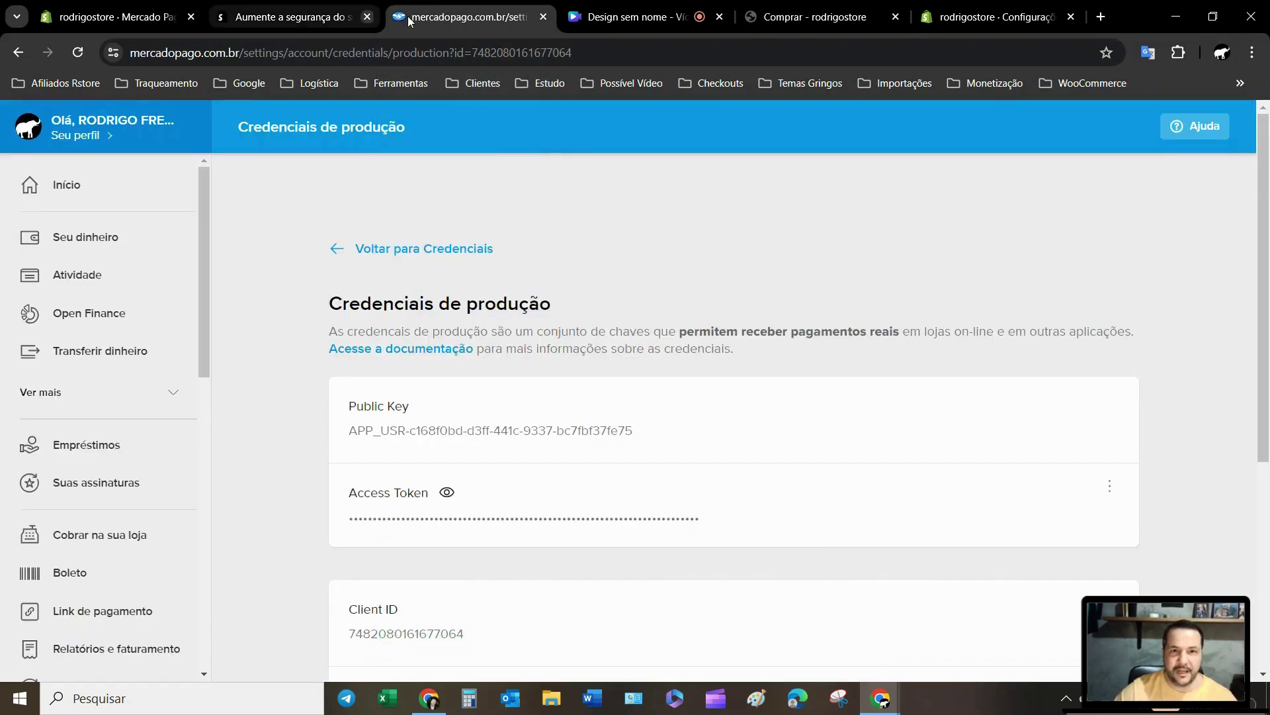
pyautogui.click(285, 25)
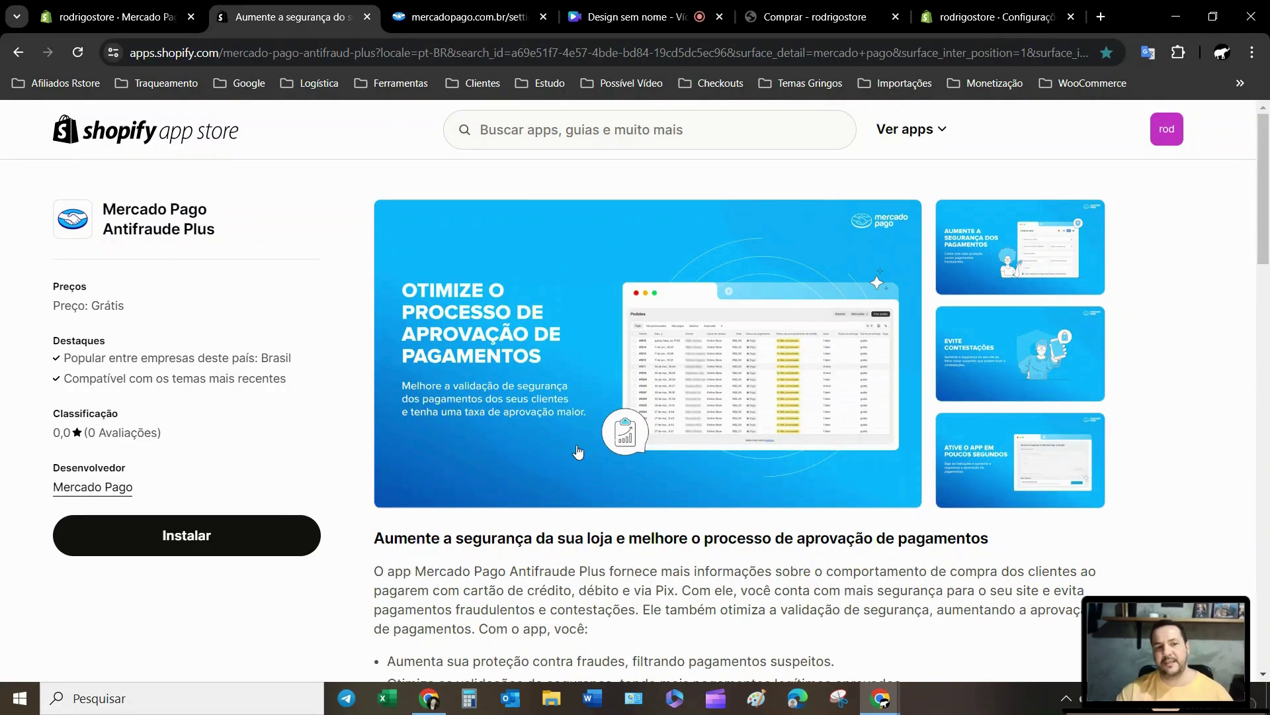
pyautogui.click(205, 543)
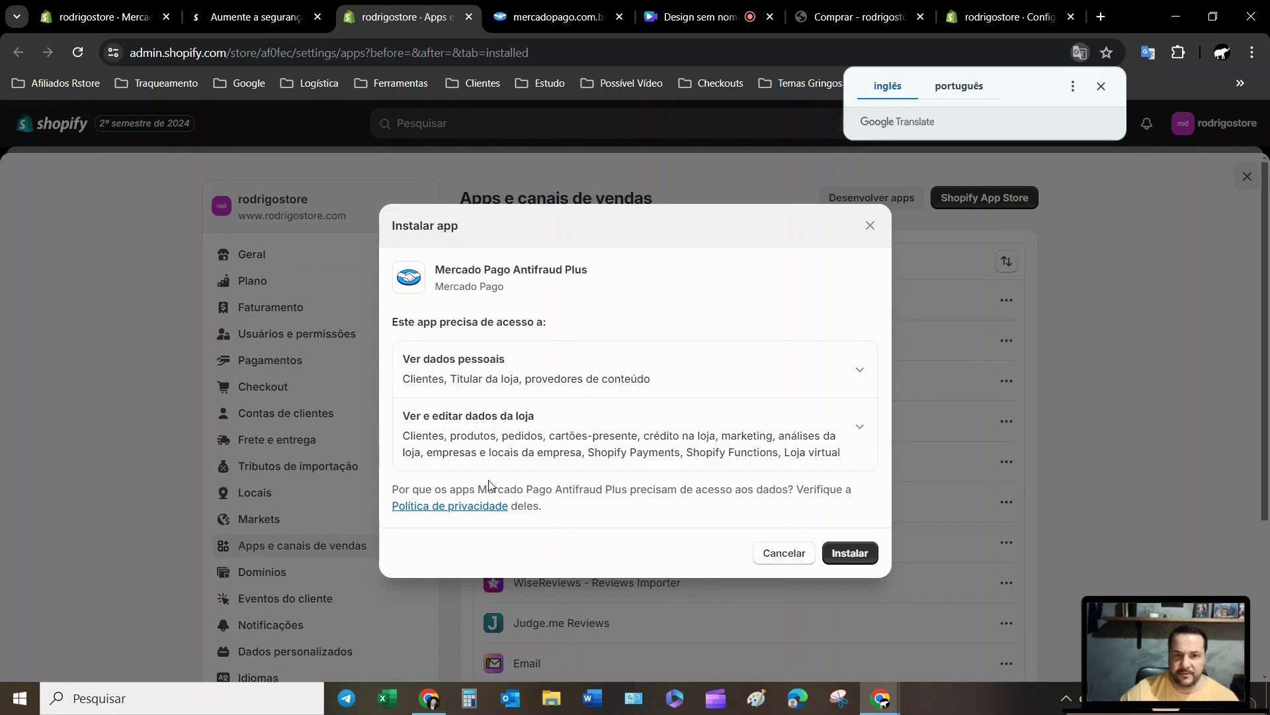
pyautogui.click(858, 561)
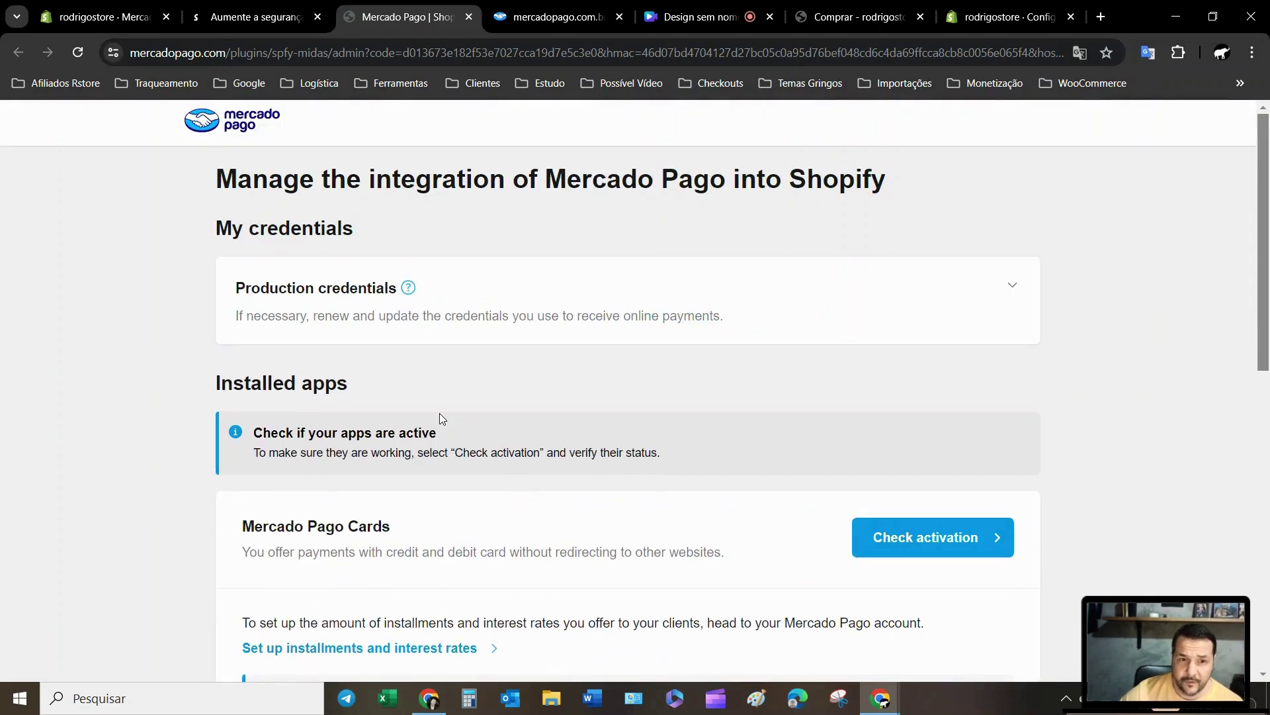
# Check the Mercado Pago Antifraud Plus activation, enable its app embed in the active theme, and save the theme
pyautogui.scroll(-2, 1038, 472)
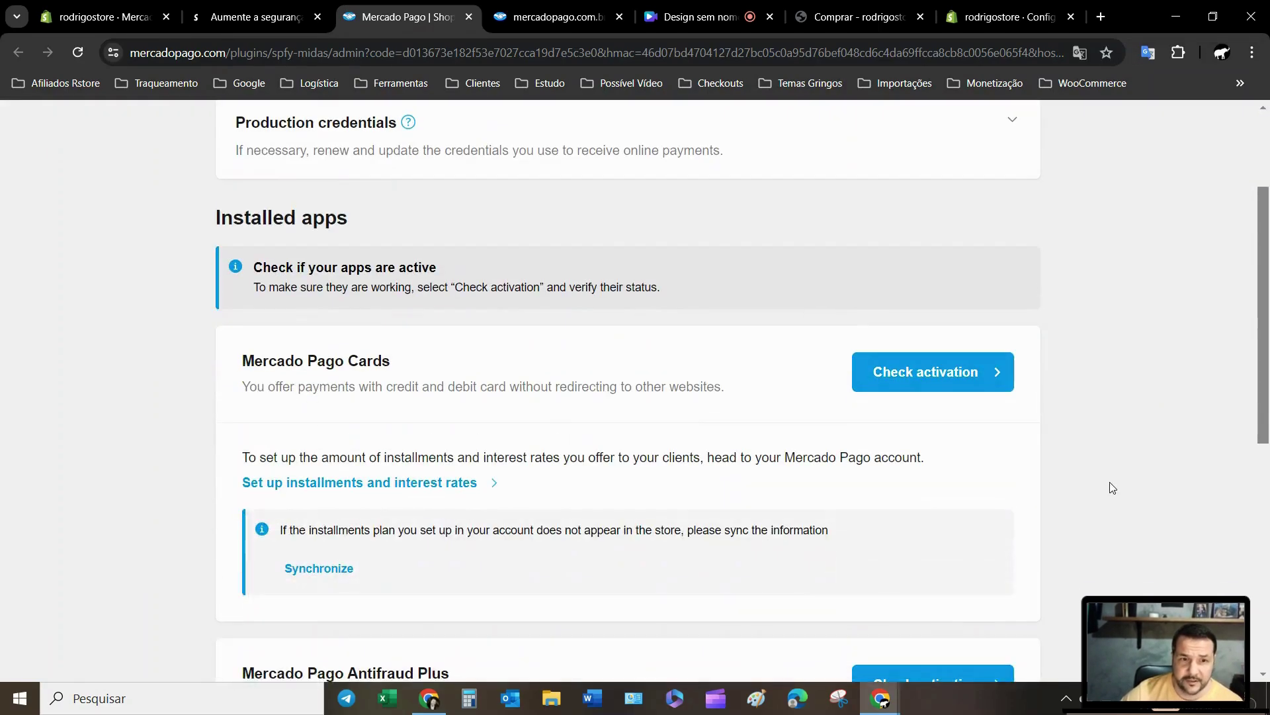
pyautogui.scroll(-2, 746, 408)
pyautogui.scroll(-2, 748, 409)
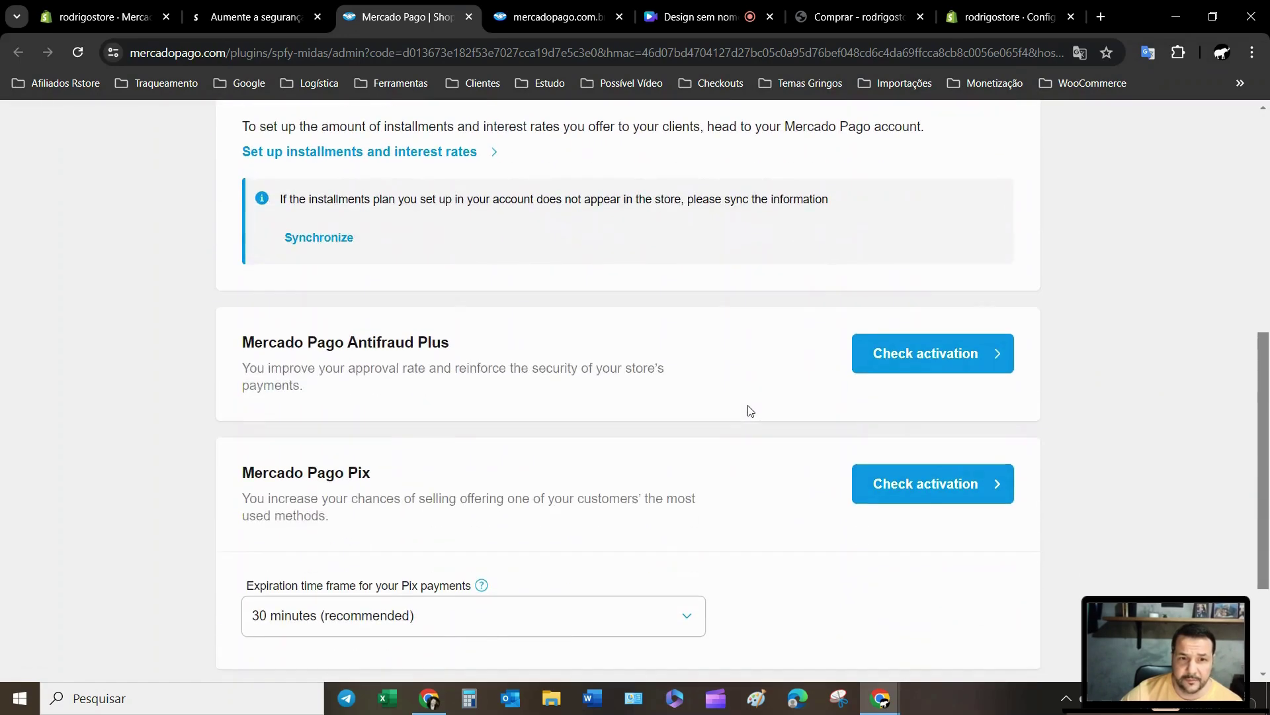
pyautogui.click(925, 358)
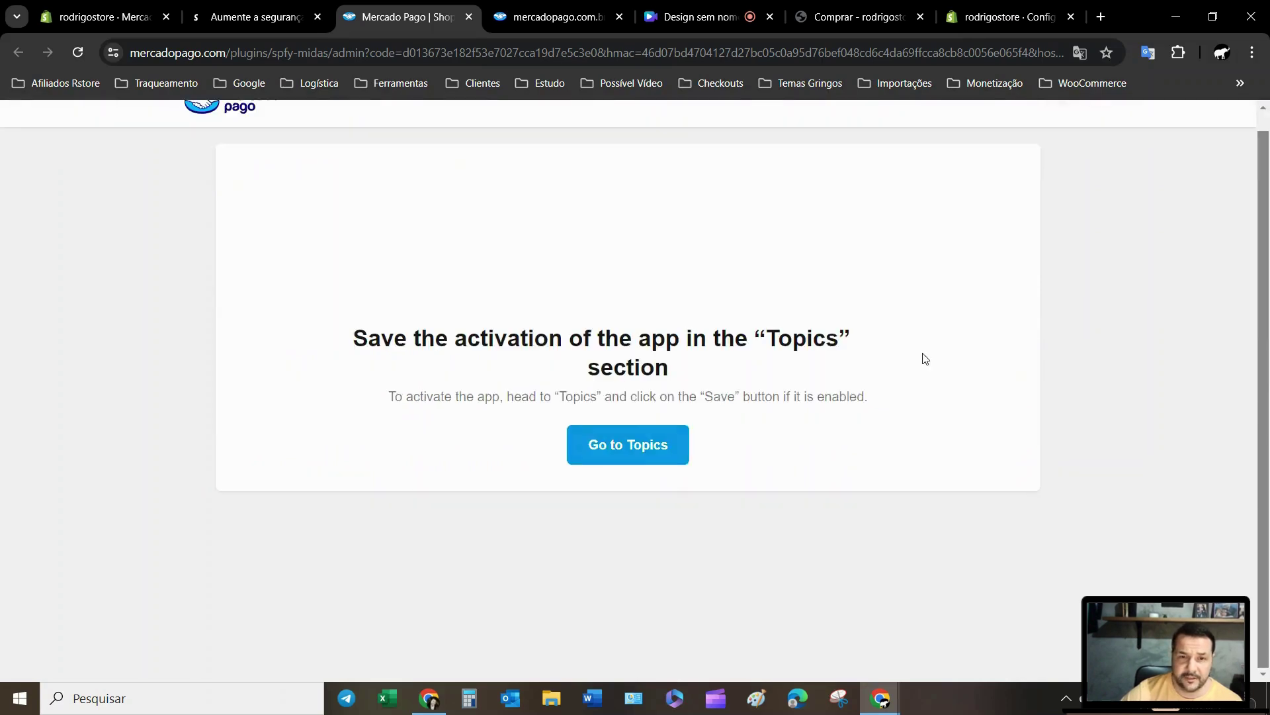
pyautogui.click(610, 455)
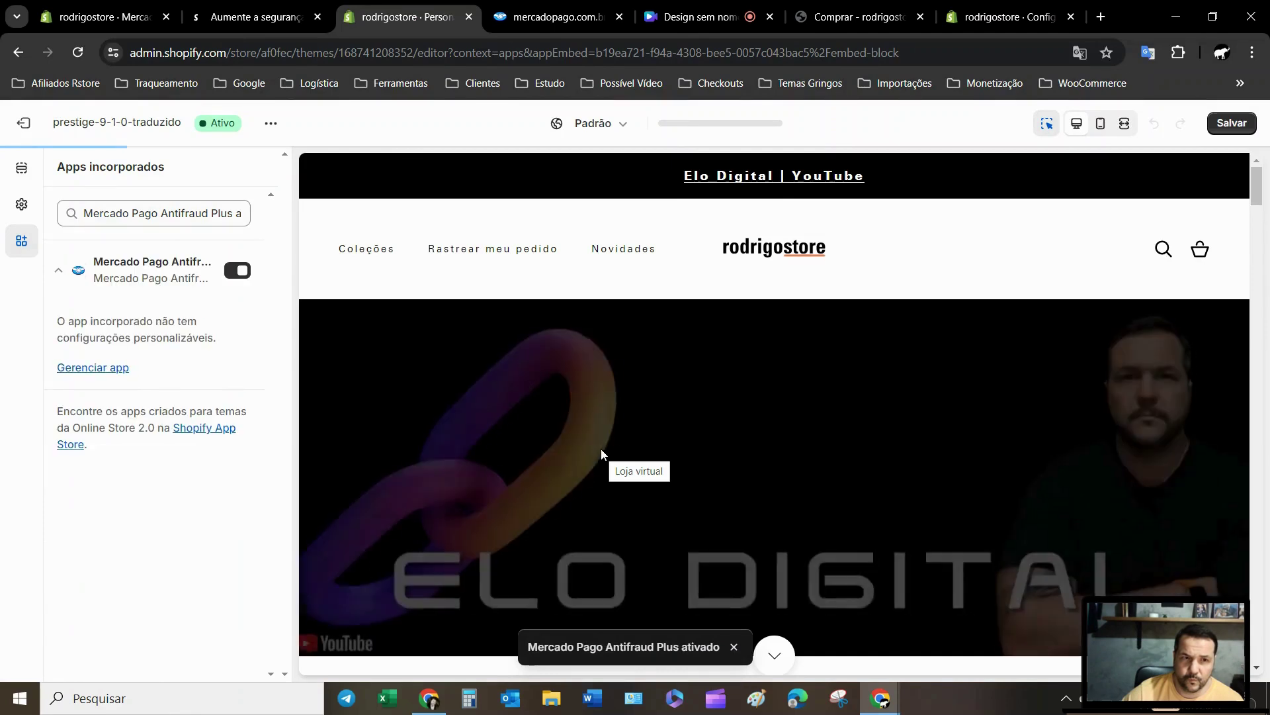
pyautogui.click(236, 270)
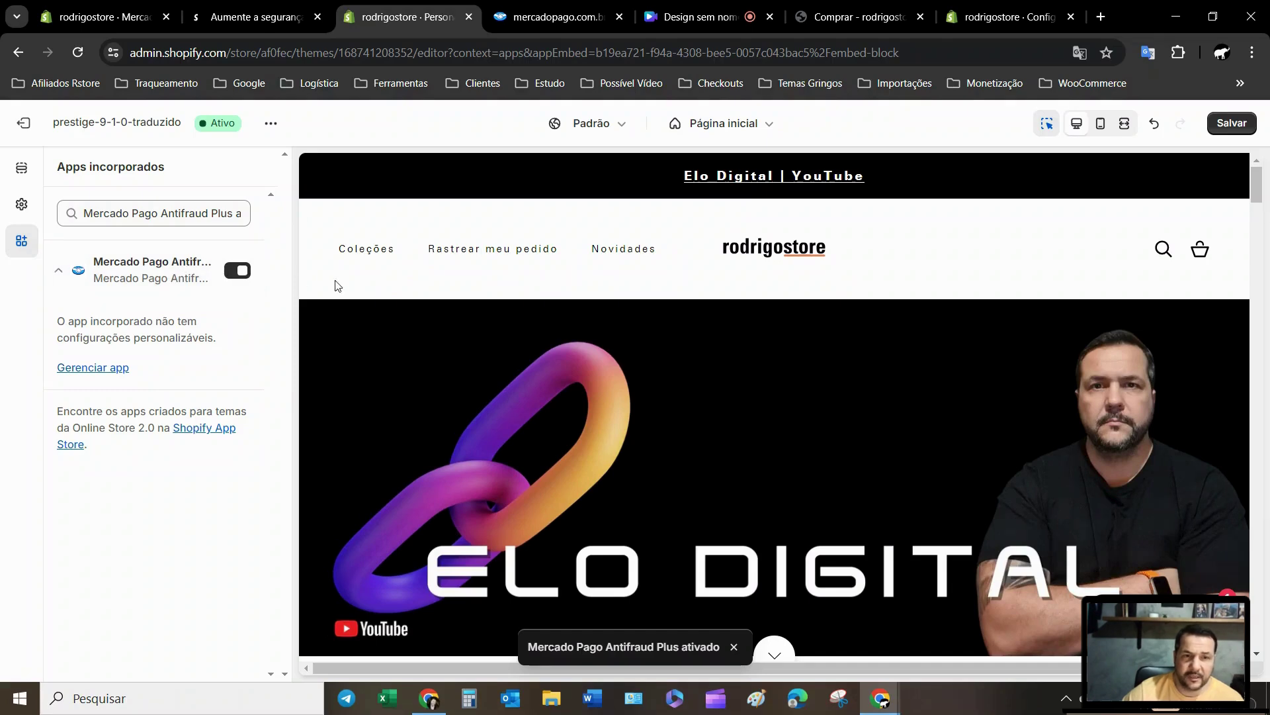
pyautogui.click(1232, 123)
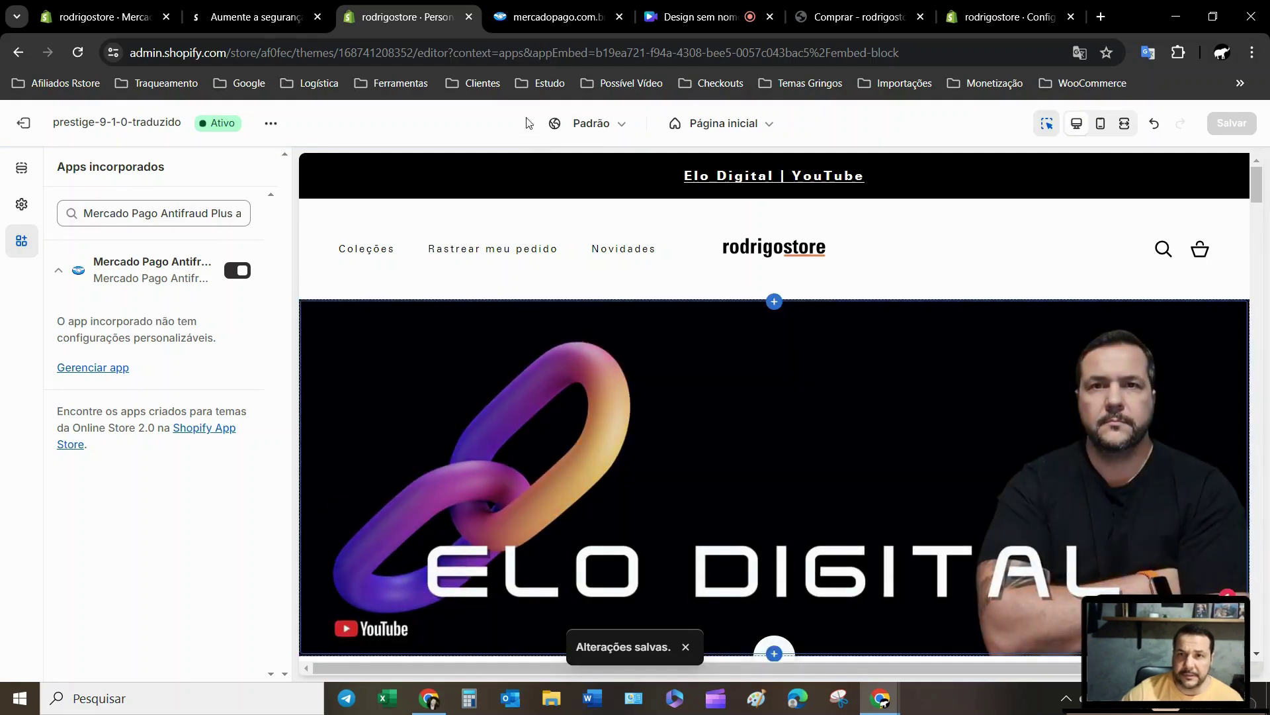
# Switch to the store checkout, reload it, and test Mercado Pago and then Pix as the payment method
pyautogui.click(855, 17)
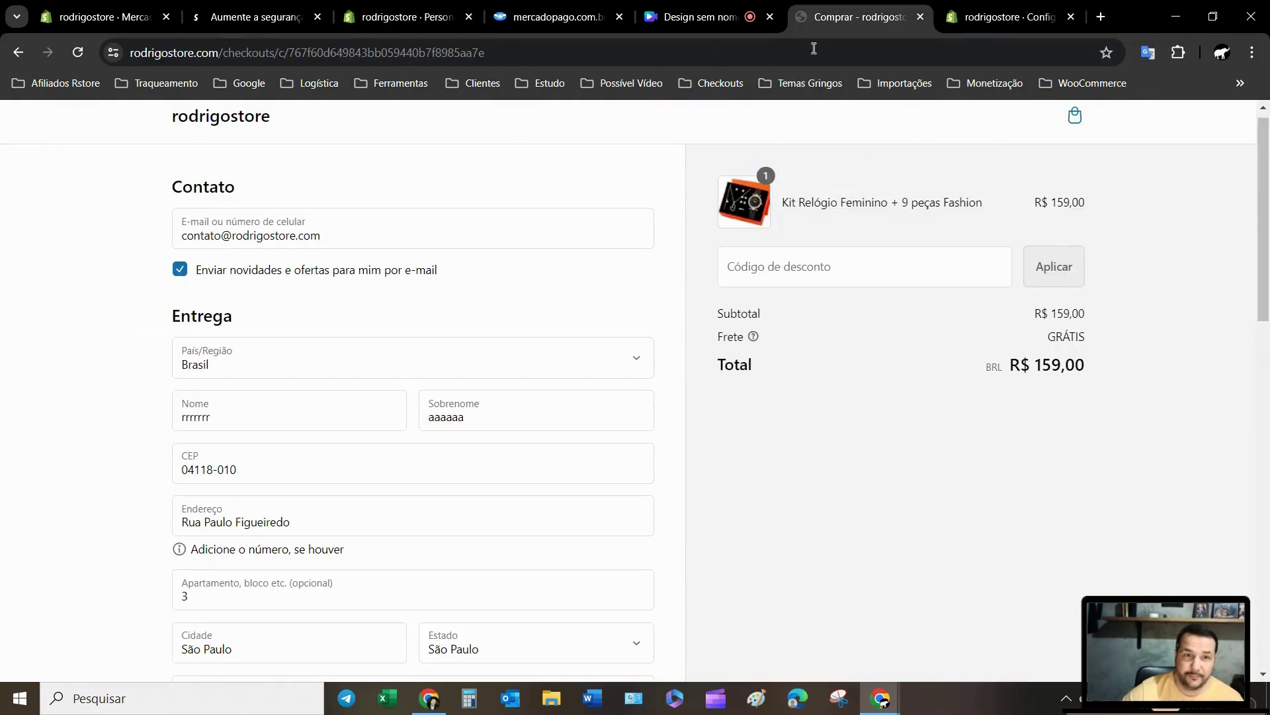
pyautogui.click(79, 53)
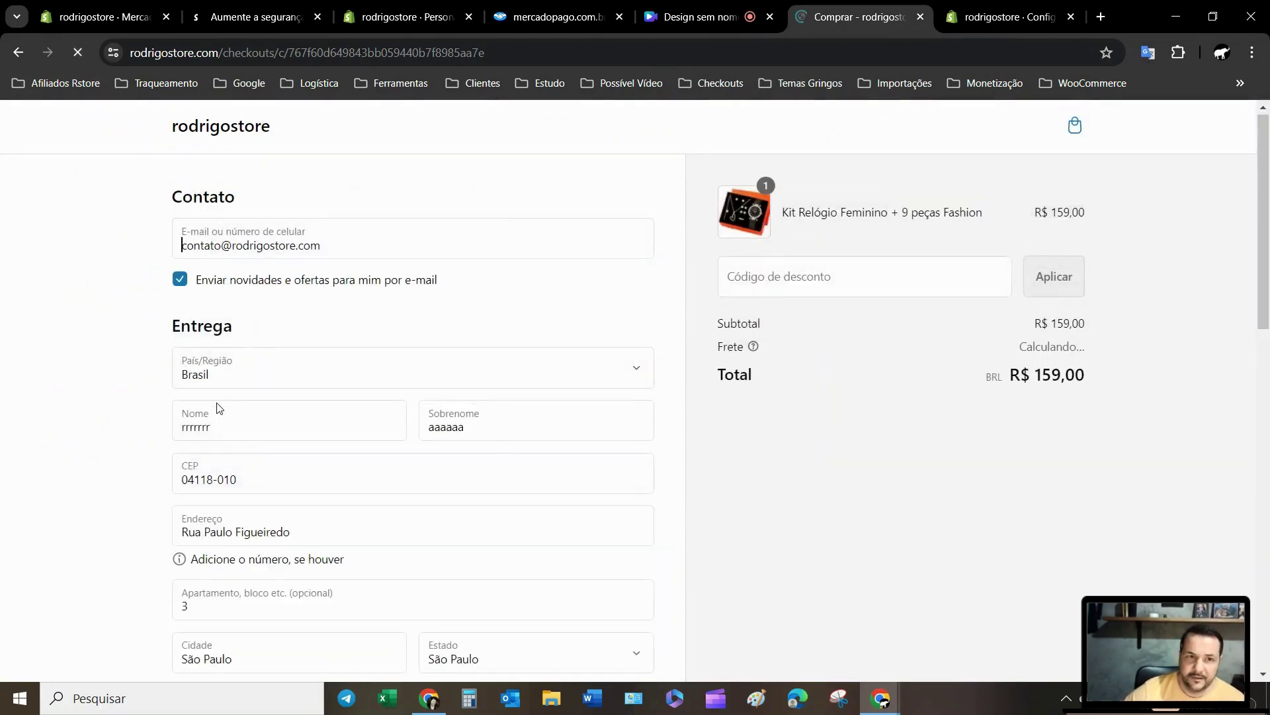
pyautogui.scroll(-10, 315, 346)
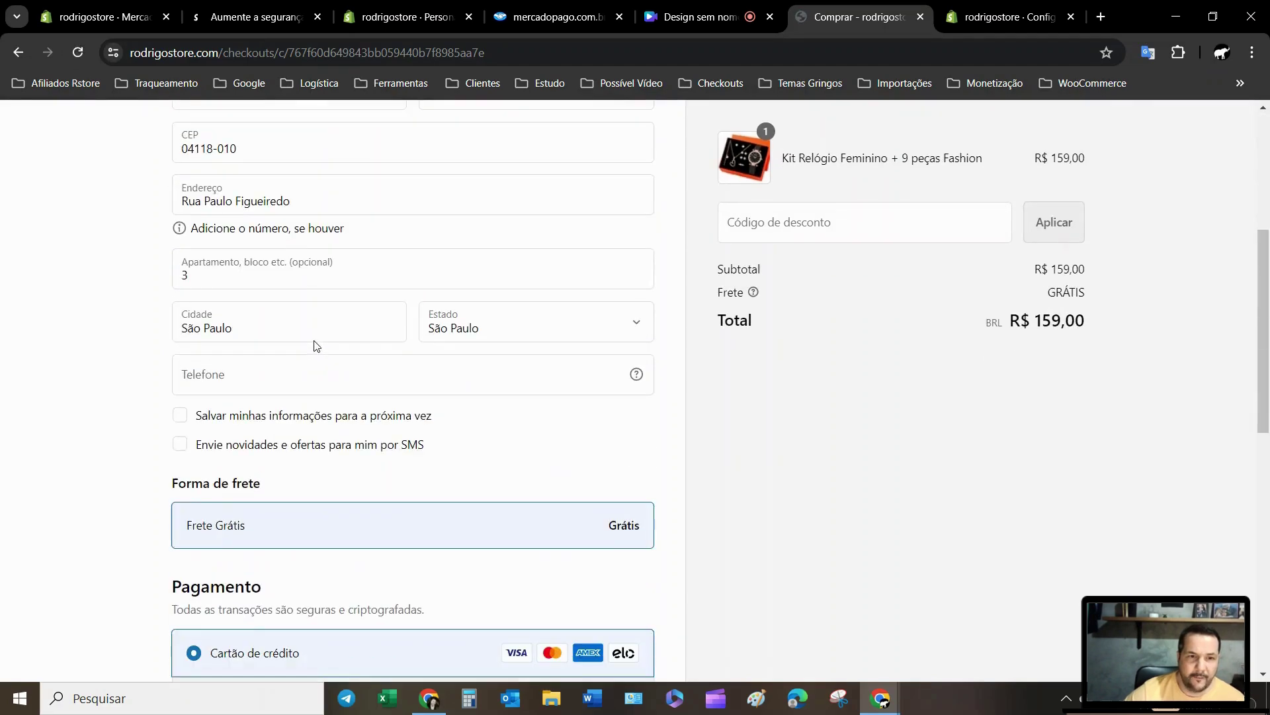
pyautogui.scroll(-5, 314, 346)
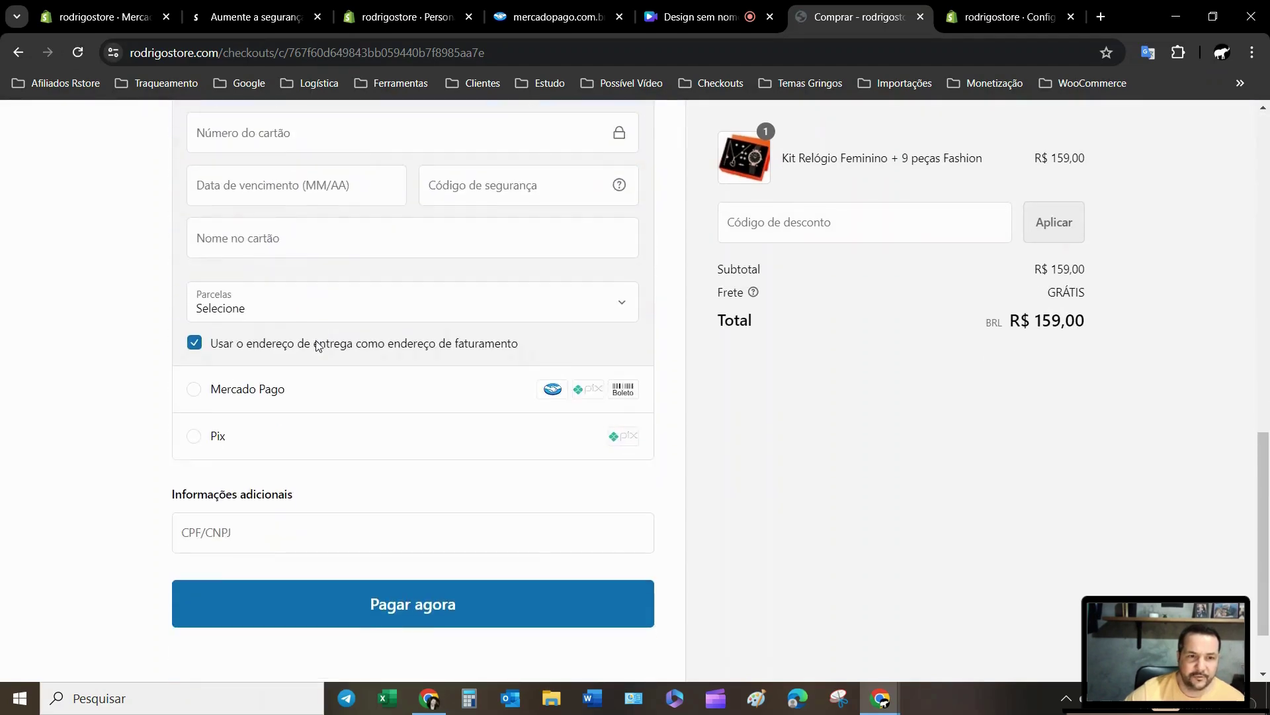
pyautogui.click(200, 318)
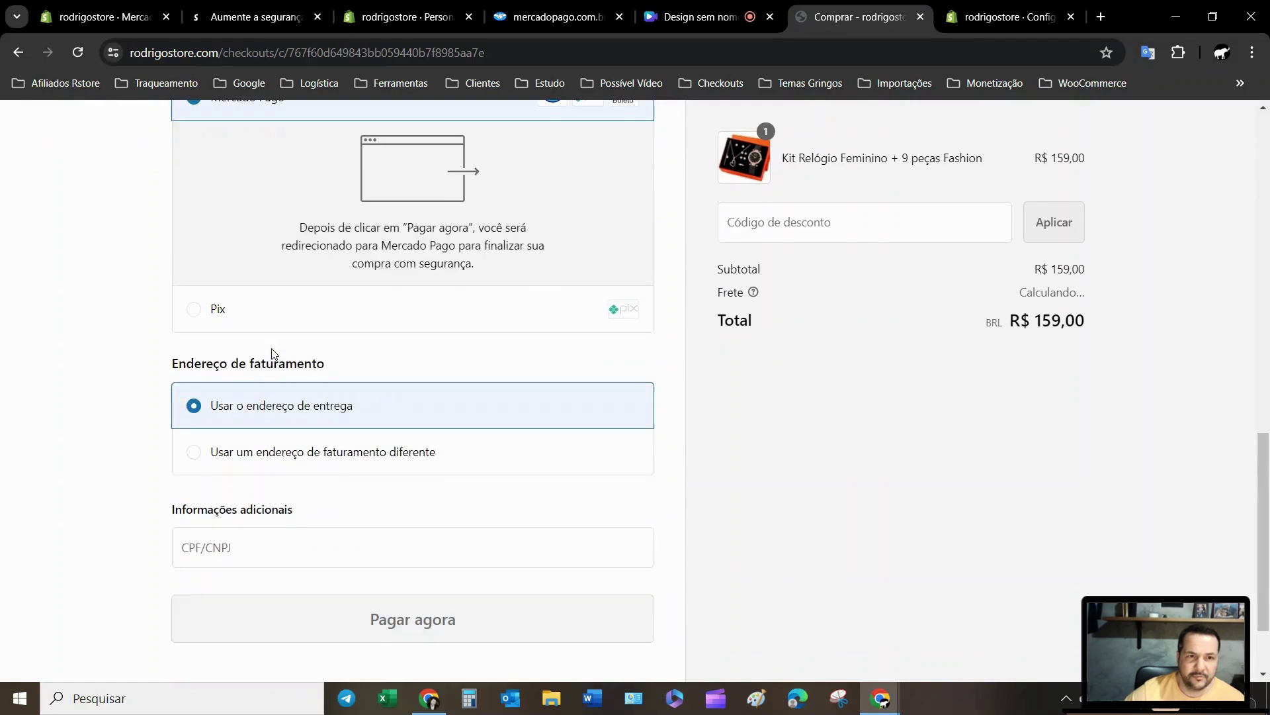
pyautogui.click(196, 317)
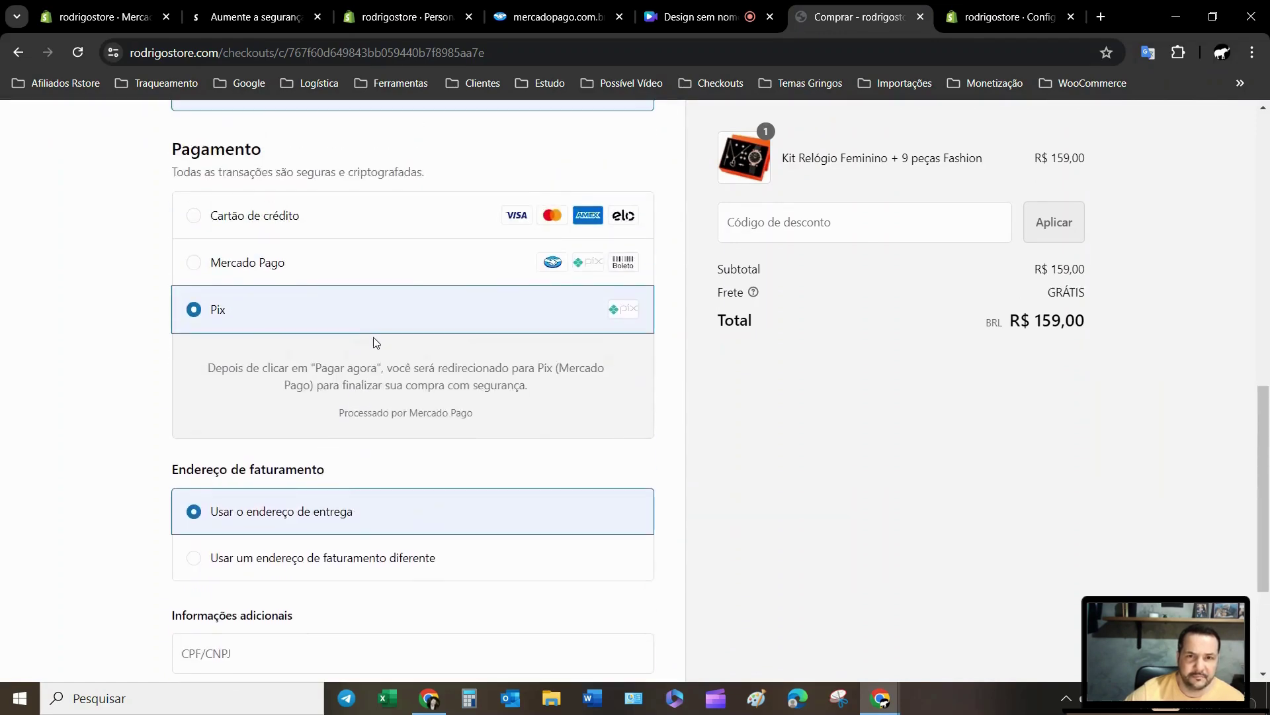
# Return the checkout payment method to credit card, review its fields, and recheck the Mercado Pago and Pix options
pyautogui.click(193, 263)
pyautogui.click(193, 216)
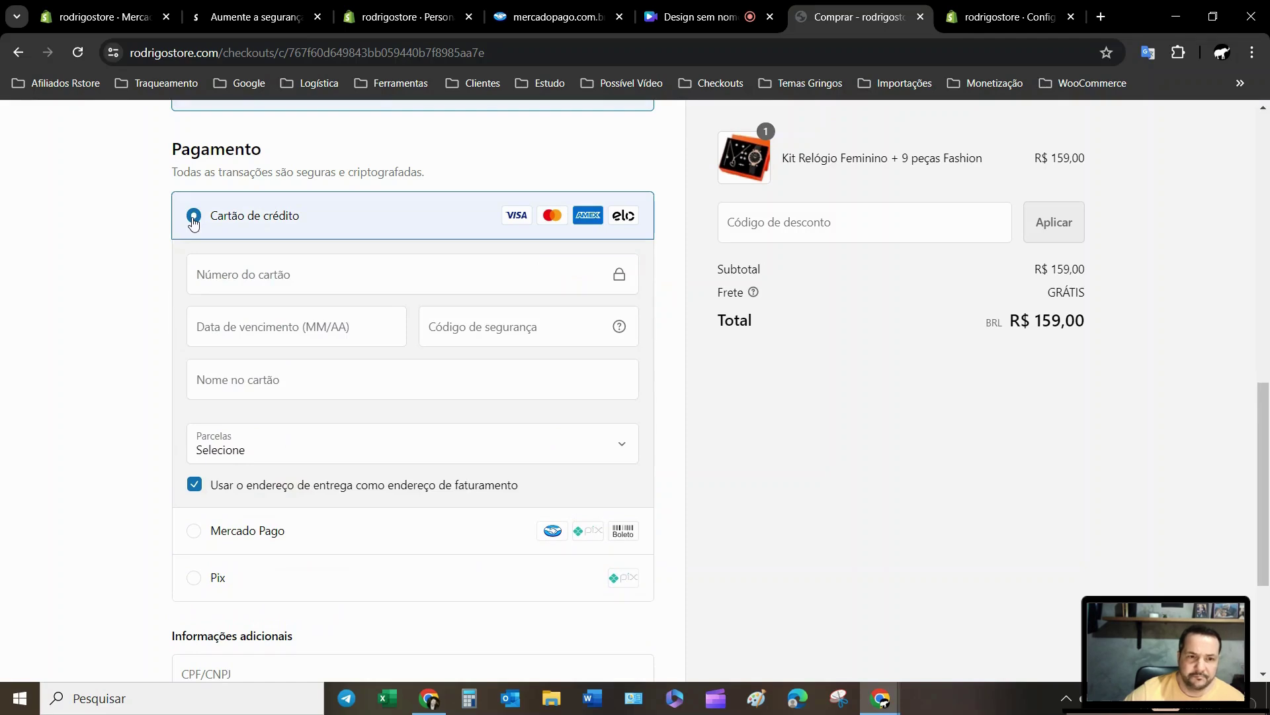
pyautogui.scroll(-4, 194, 223)
pyautogui.scroll(3, 193, 223)
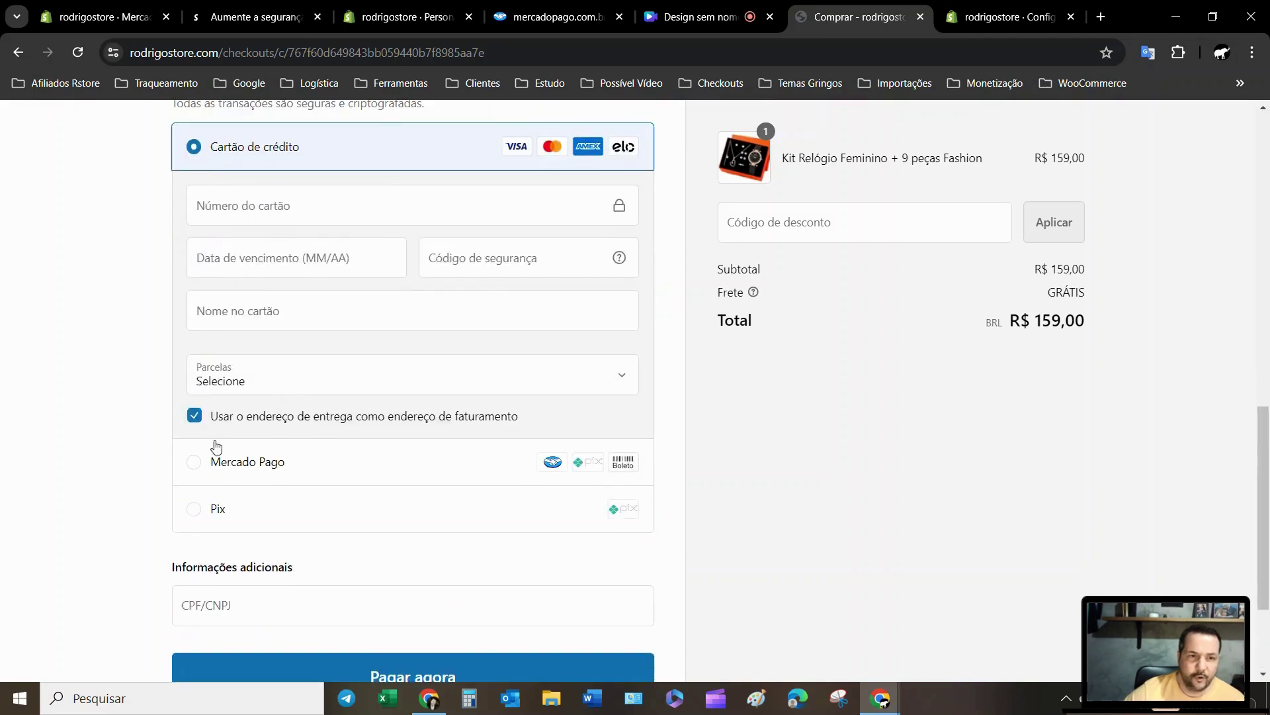
pyautogui.click(189, 471)
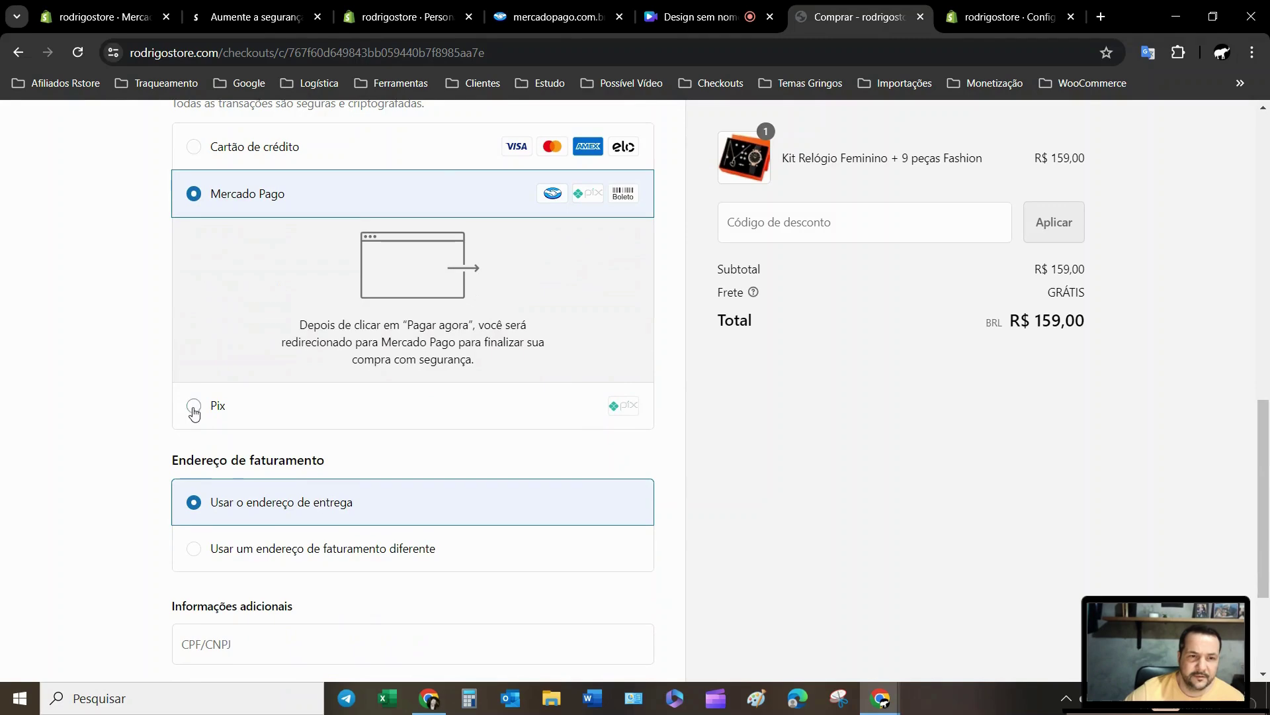
pyautogui.click(193, 409)
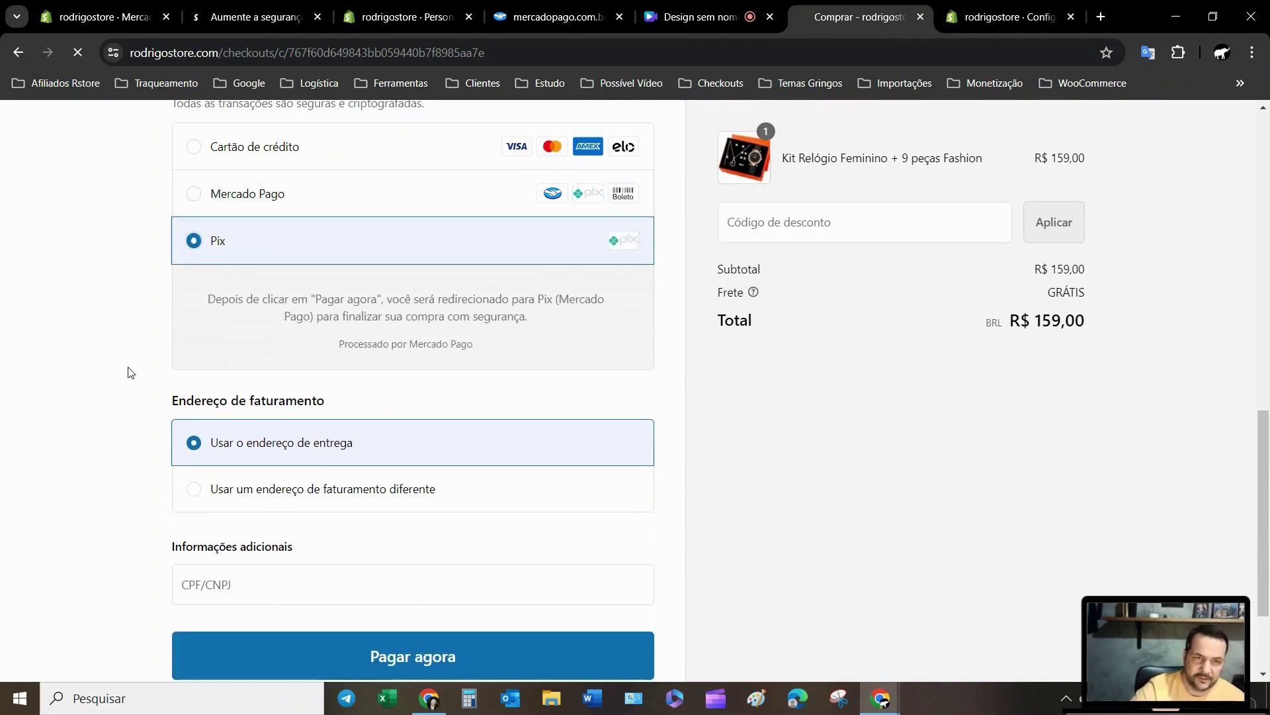
# Reload the checkout again and compare the redirect notices of Mercado Pago and Pix
pyautogui.press('F5')
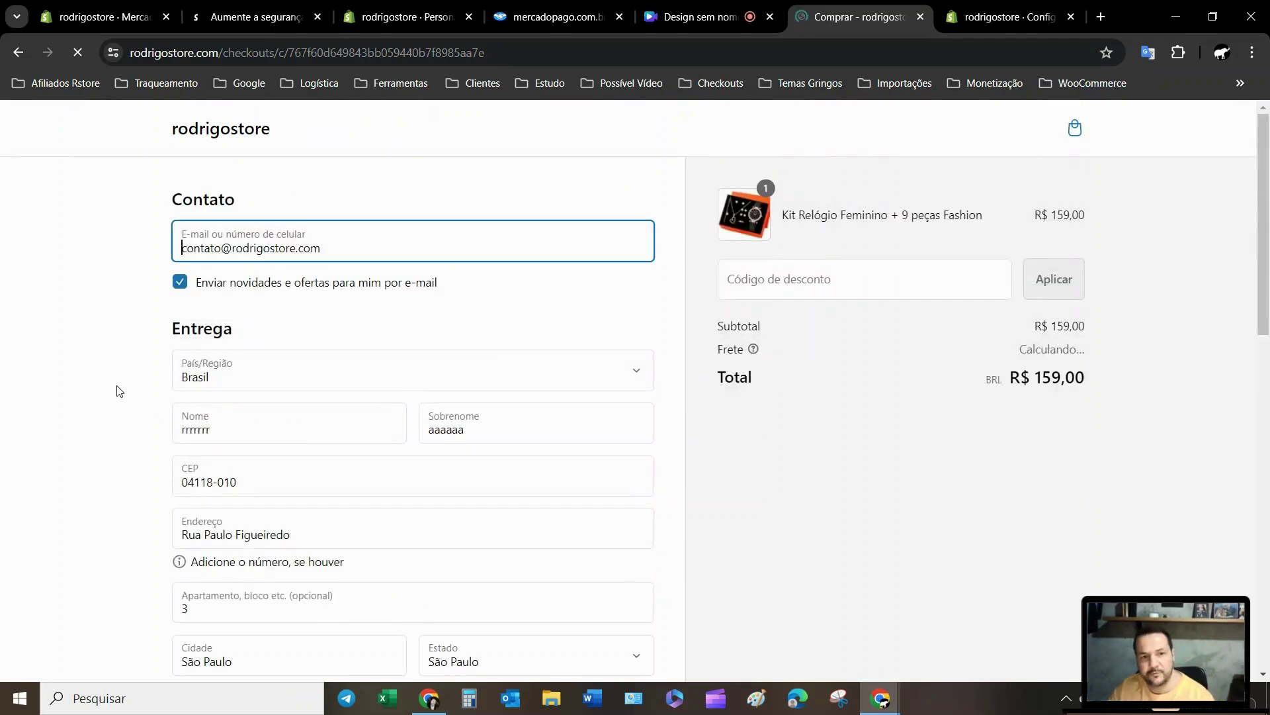
pyautogui.scroll(-9, 126, 397)
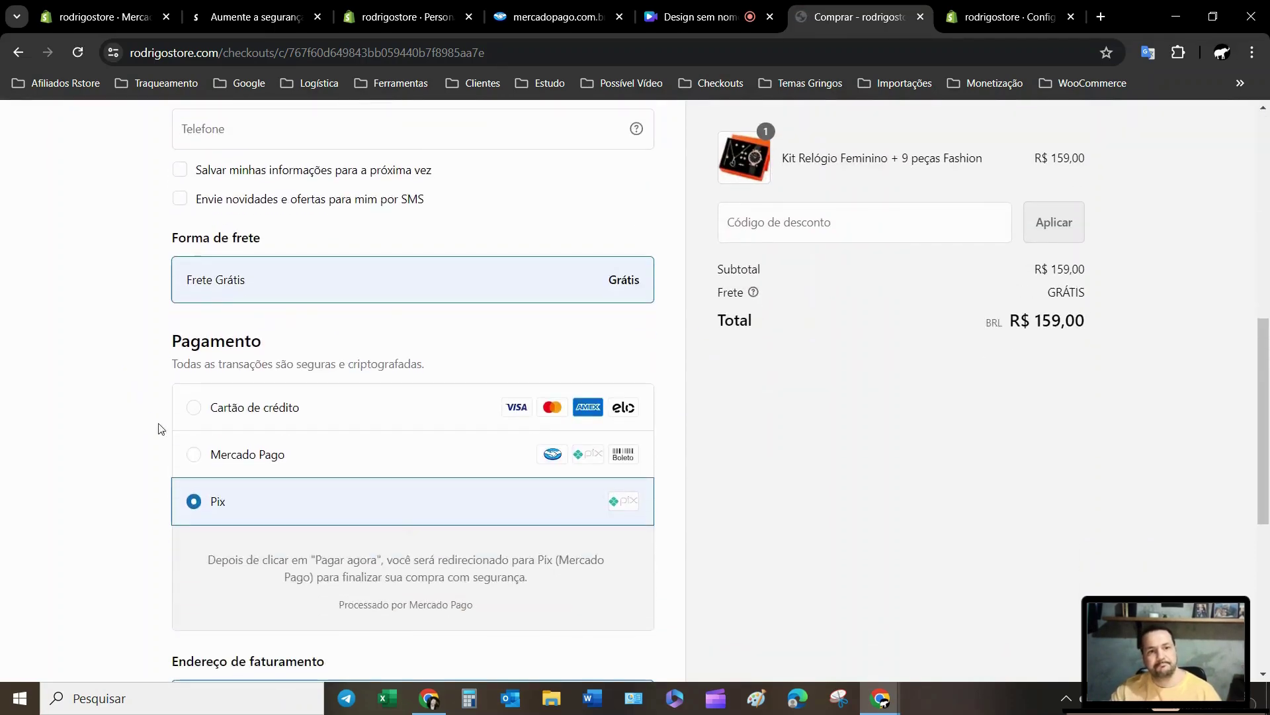
pyautogui.click(197, 454)
pyautogui.scroll(-3, 199, 455)
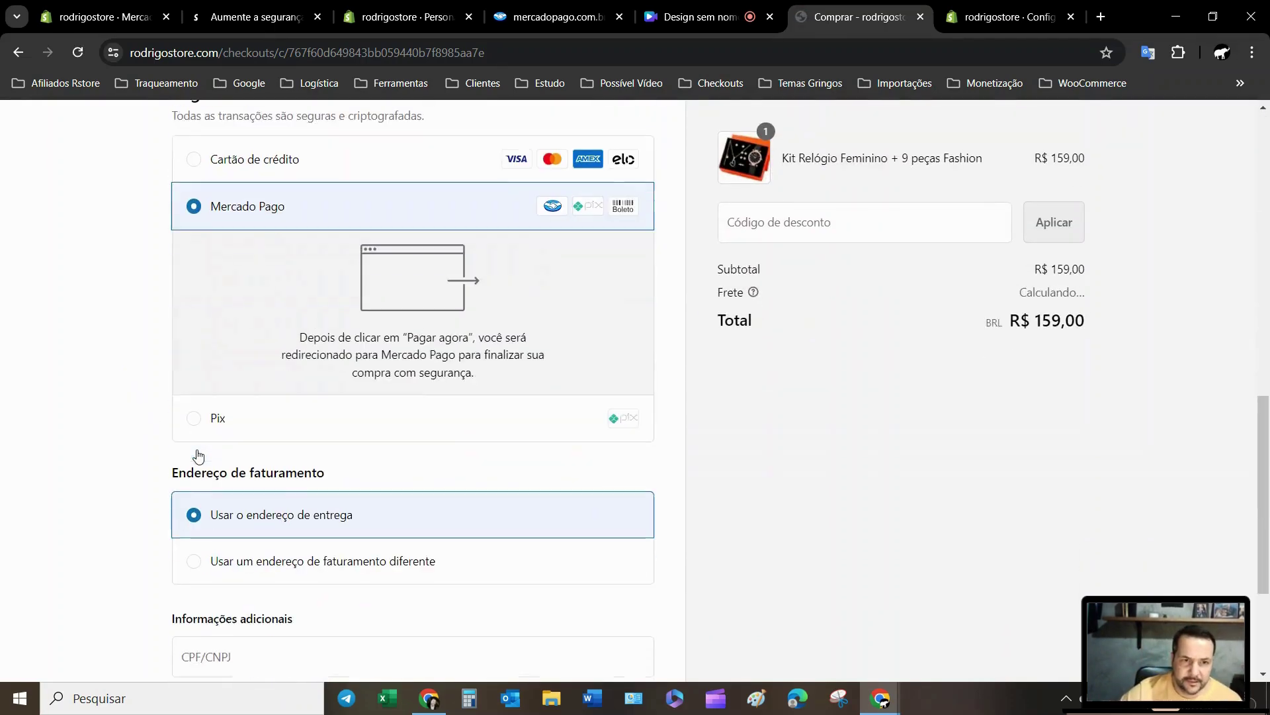
pyautogui.click(195, 419)
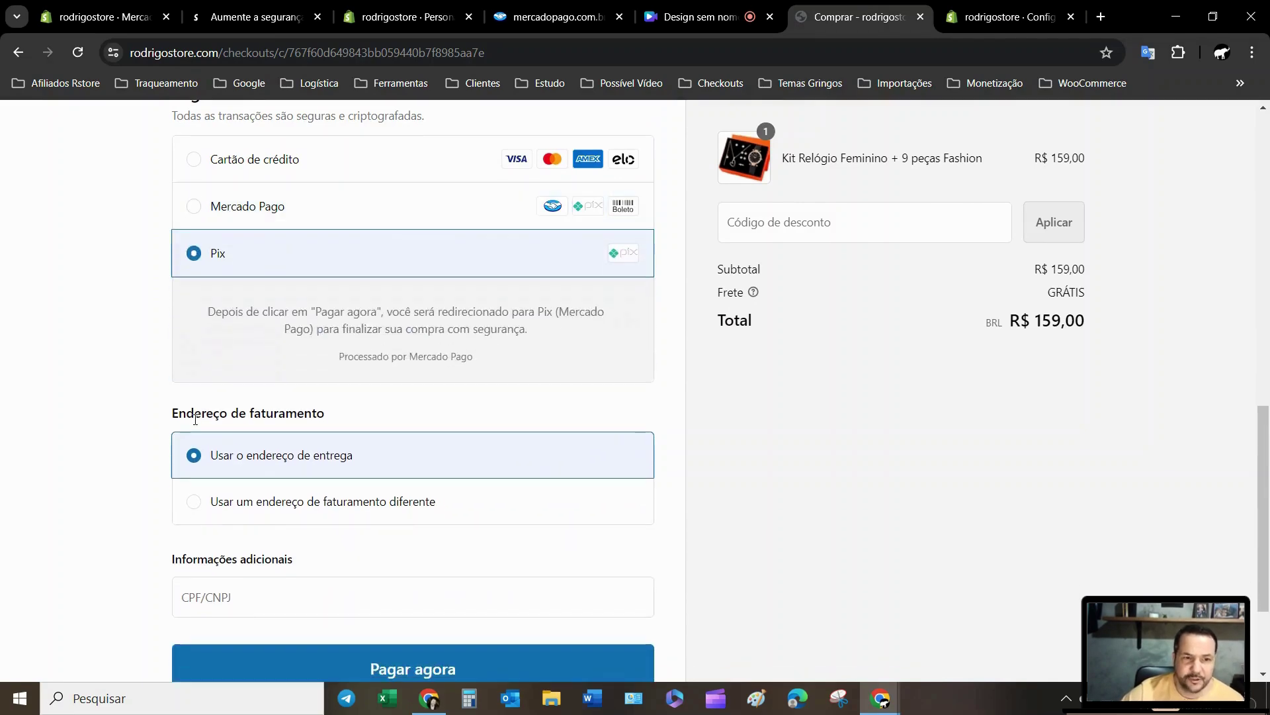
# Set the payment method from Pix through Mercado Pago to credit card and review the payment section
pyautogui.scroll(3, 195, 419)
pyautogui.click(194, 454)
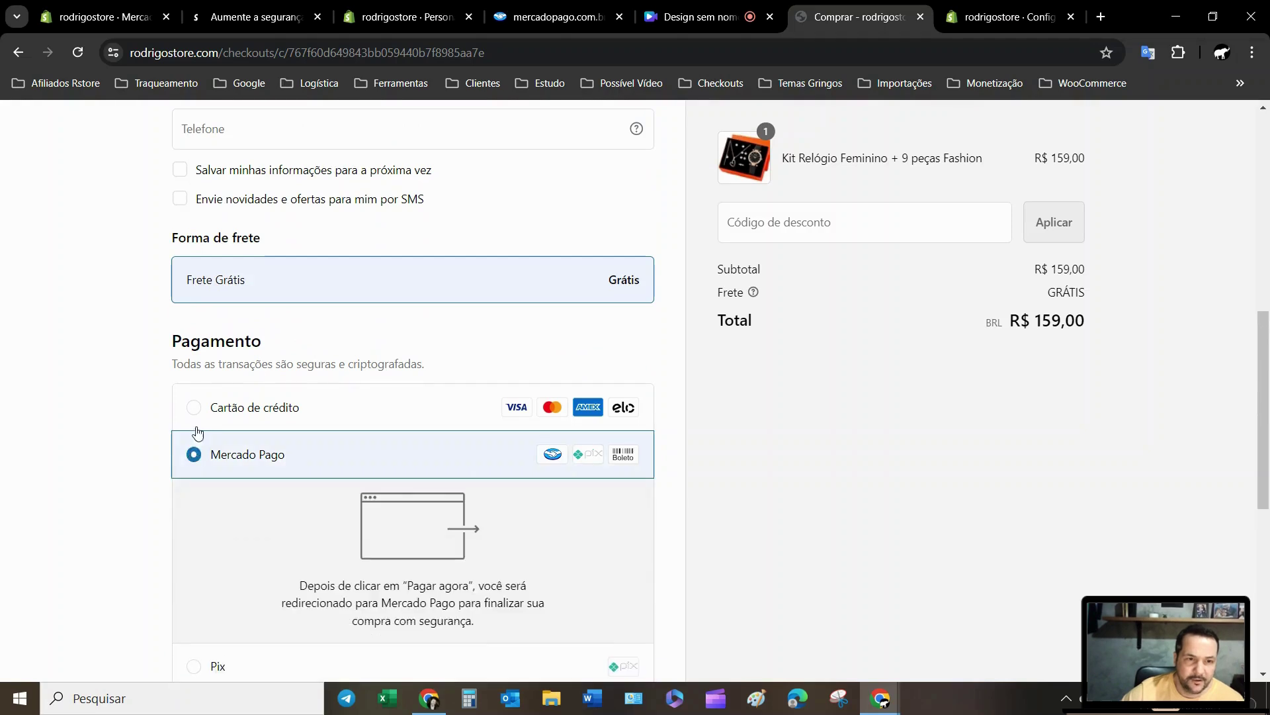
pyautogui.click(194, 408)
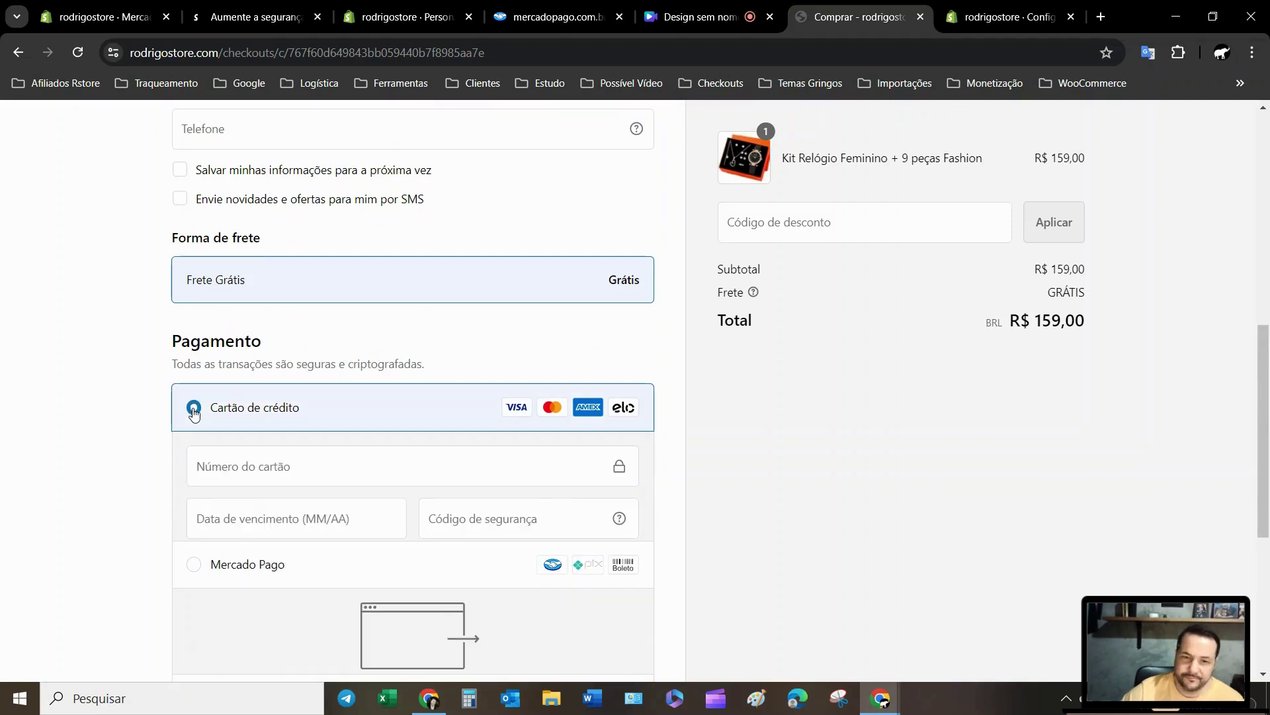
pyautogui.scroll(-5, 192, 413)
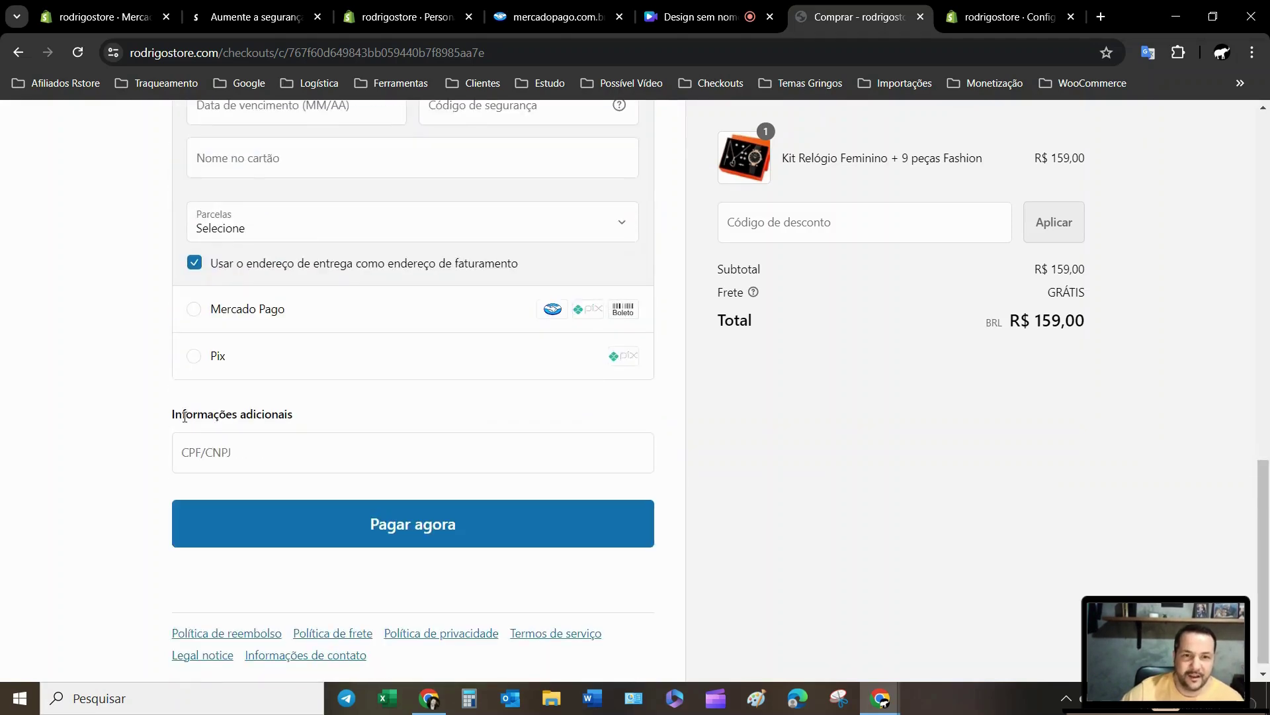
pyautogui.scroll(2, 184, 415)
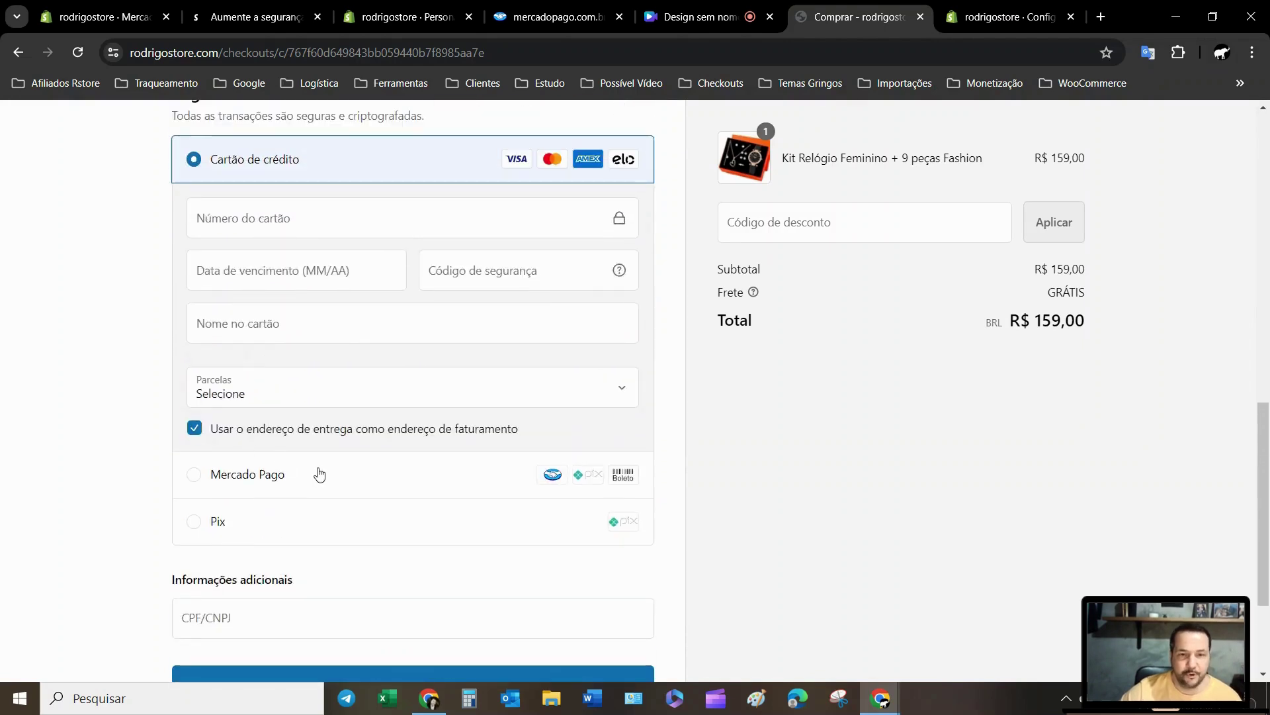
pyautogui.scroll(3, 331, 467)
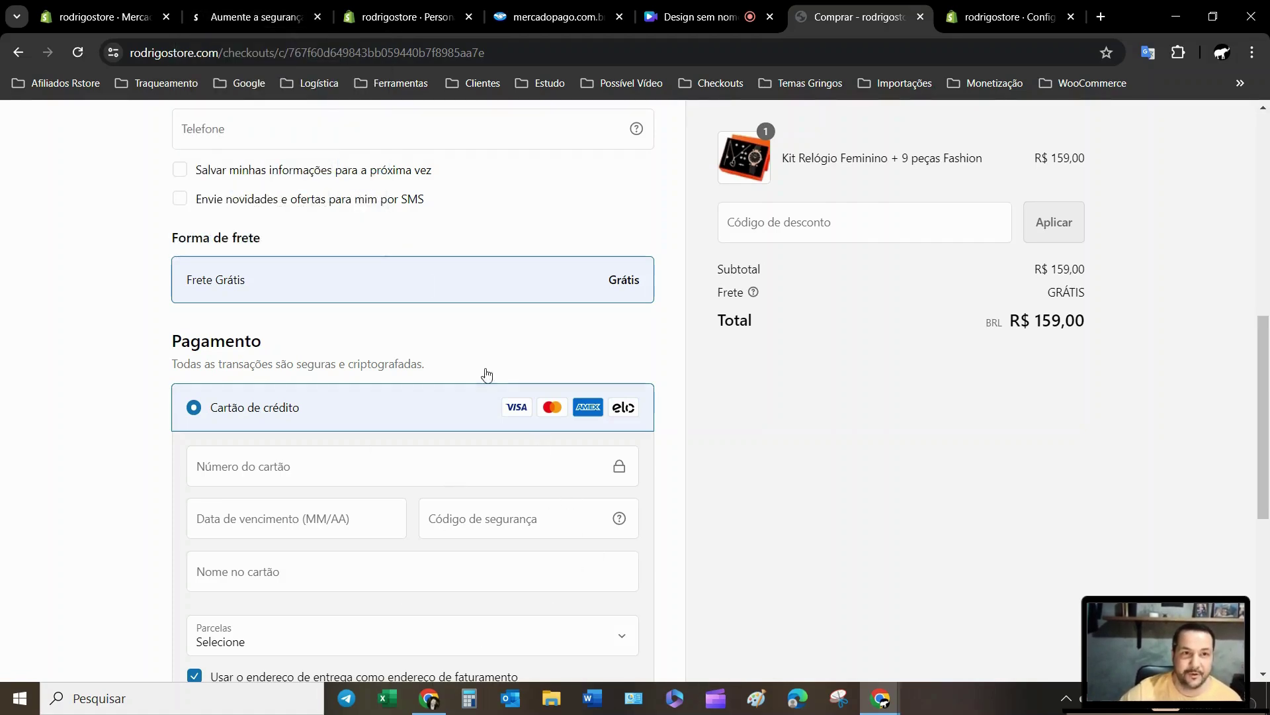
# Return to the Shopify admin, close the Checkout Pro payment settings, and list the store's installed apps
pyautogui.click(386, 16)
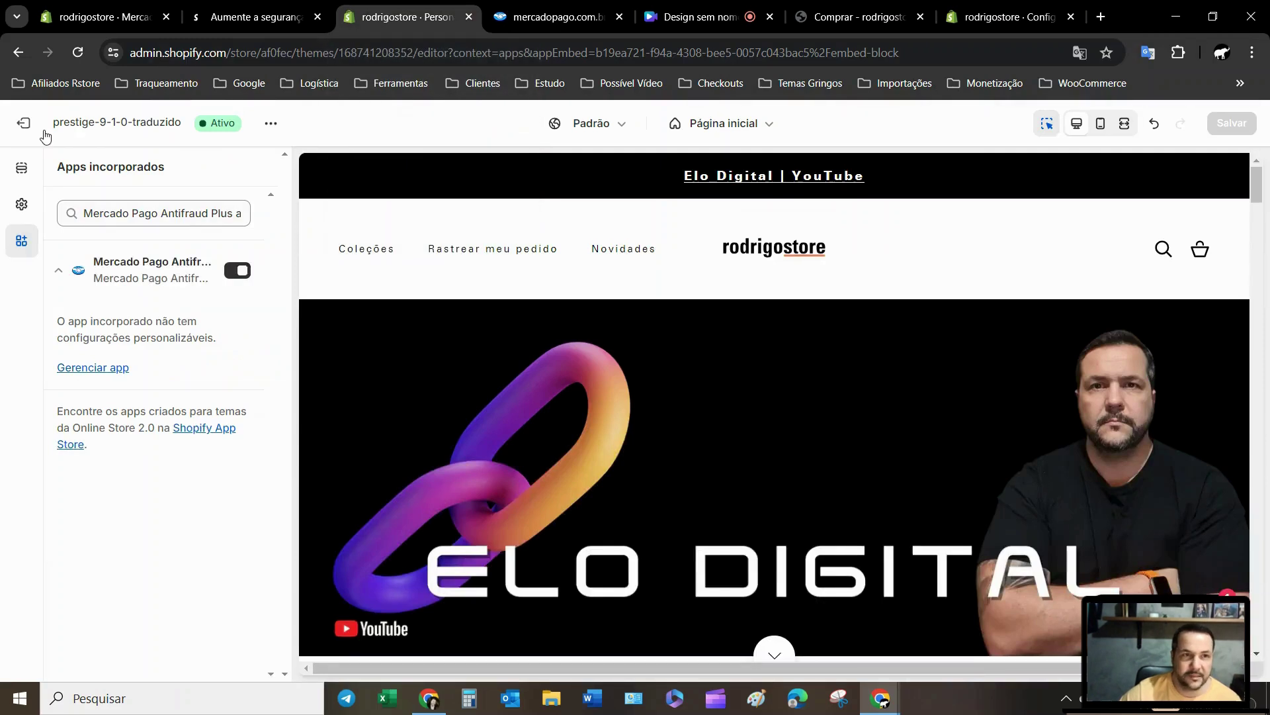
pyautogui.click(73, 16)
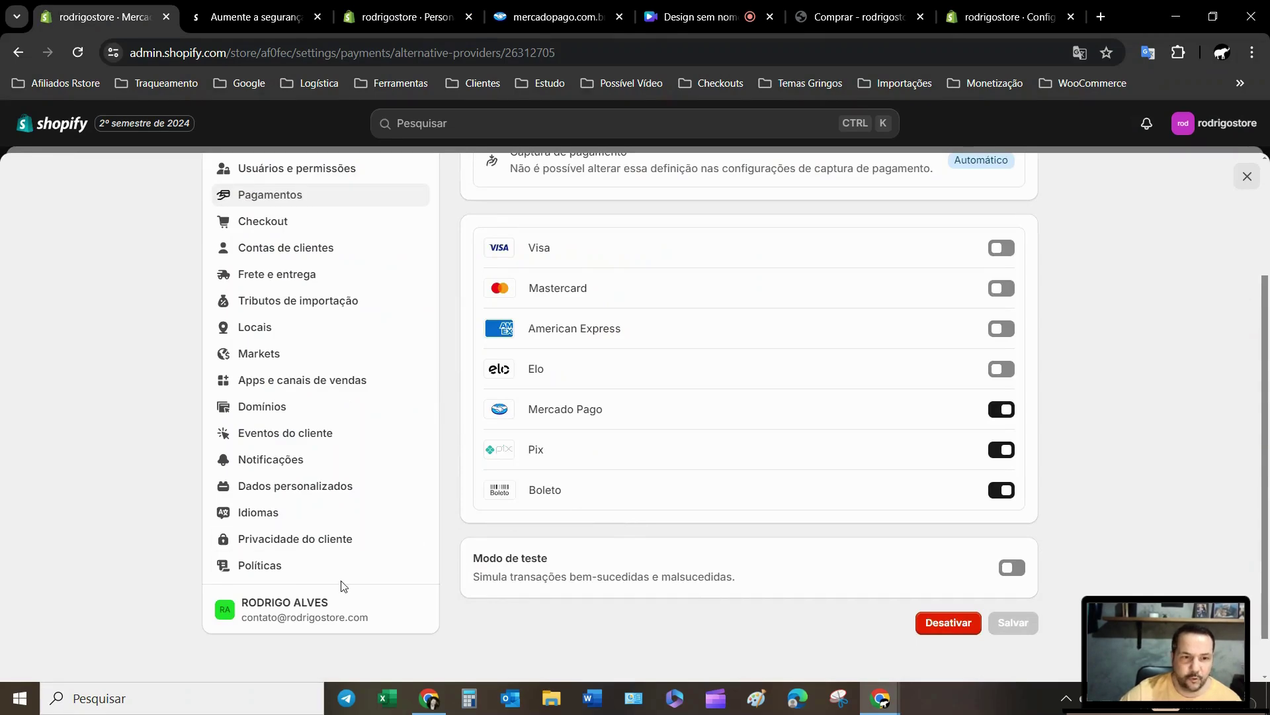
pyautogui.scroll(2, 330, 600)
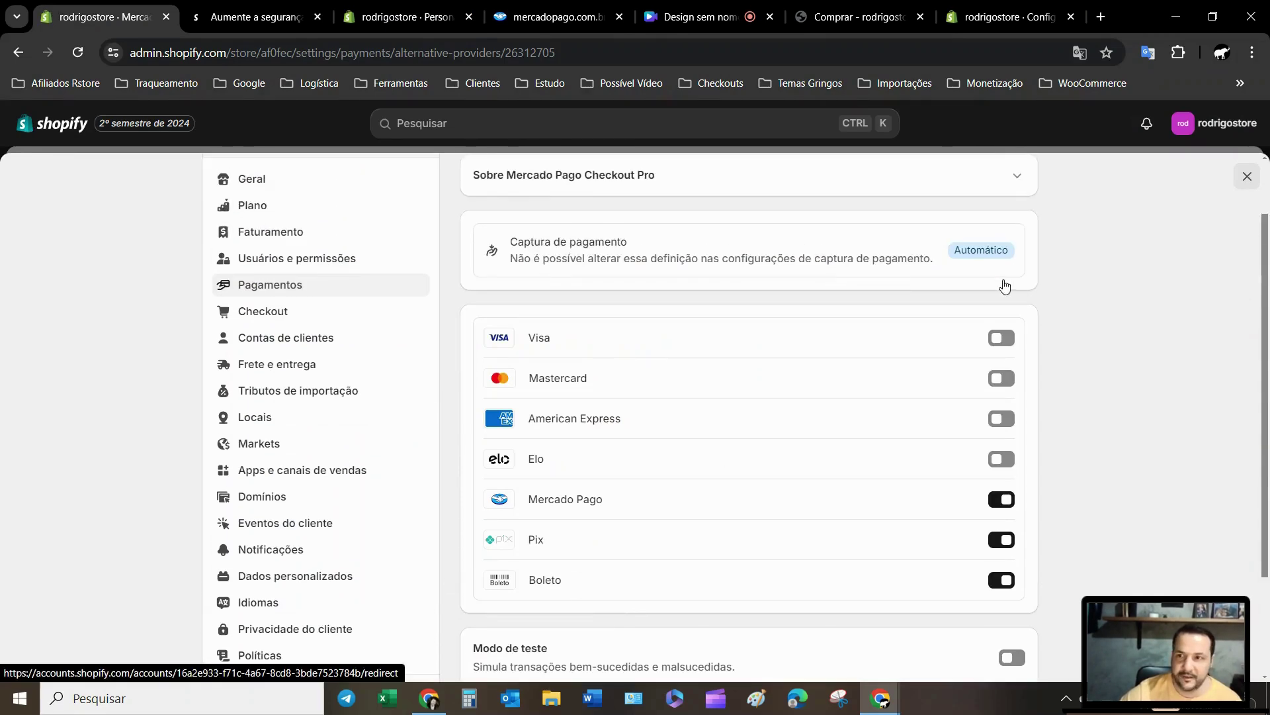
pyautogui.click(1248, 178)
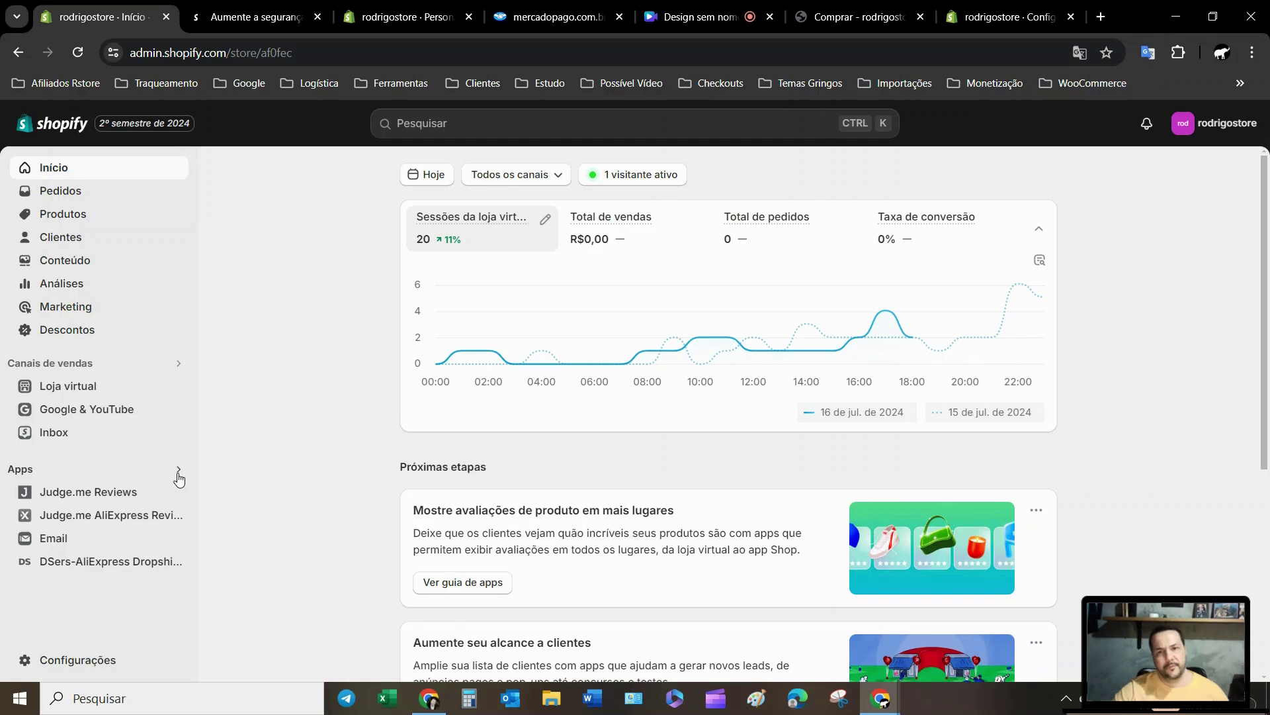
pyautogui.click(177, 471)
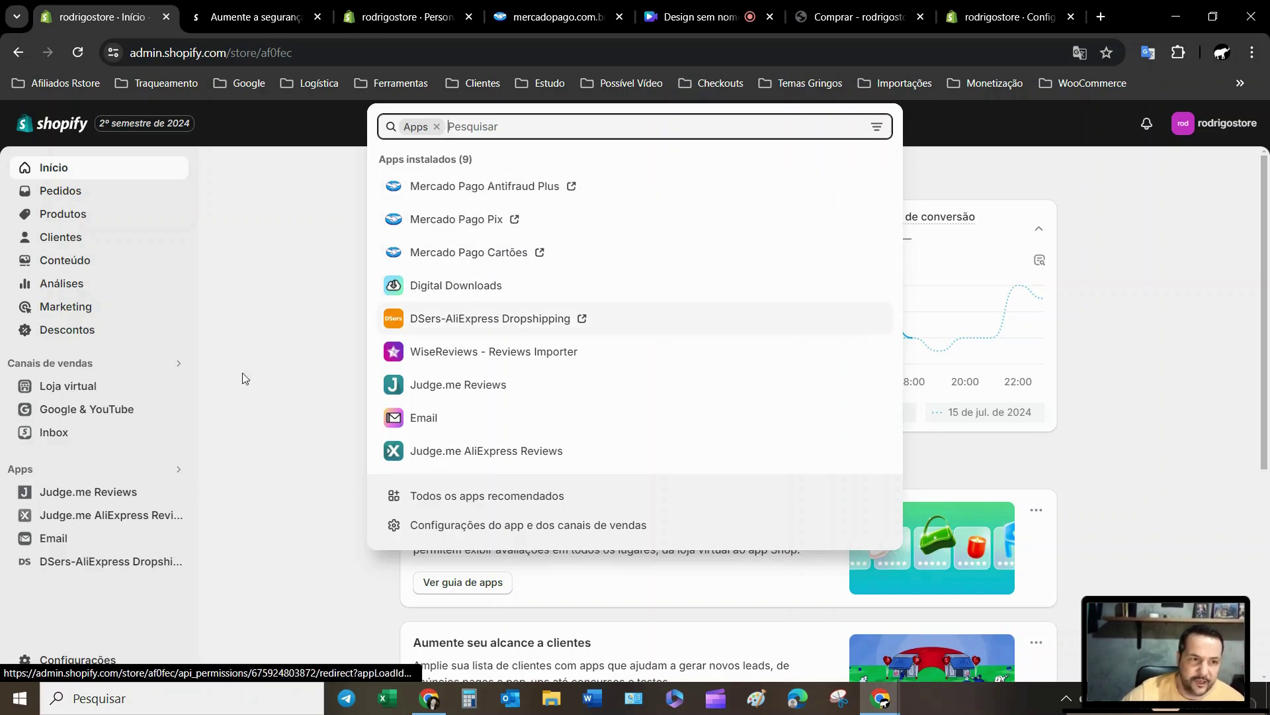
# Close the app list and open the Mercado Pago Checkout Pro provider in the store's payment settings
pyautogui.click(72, 668)
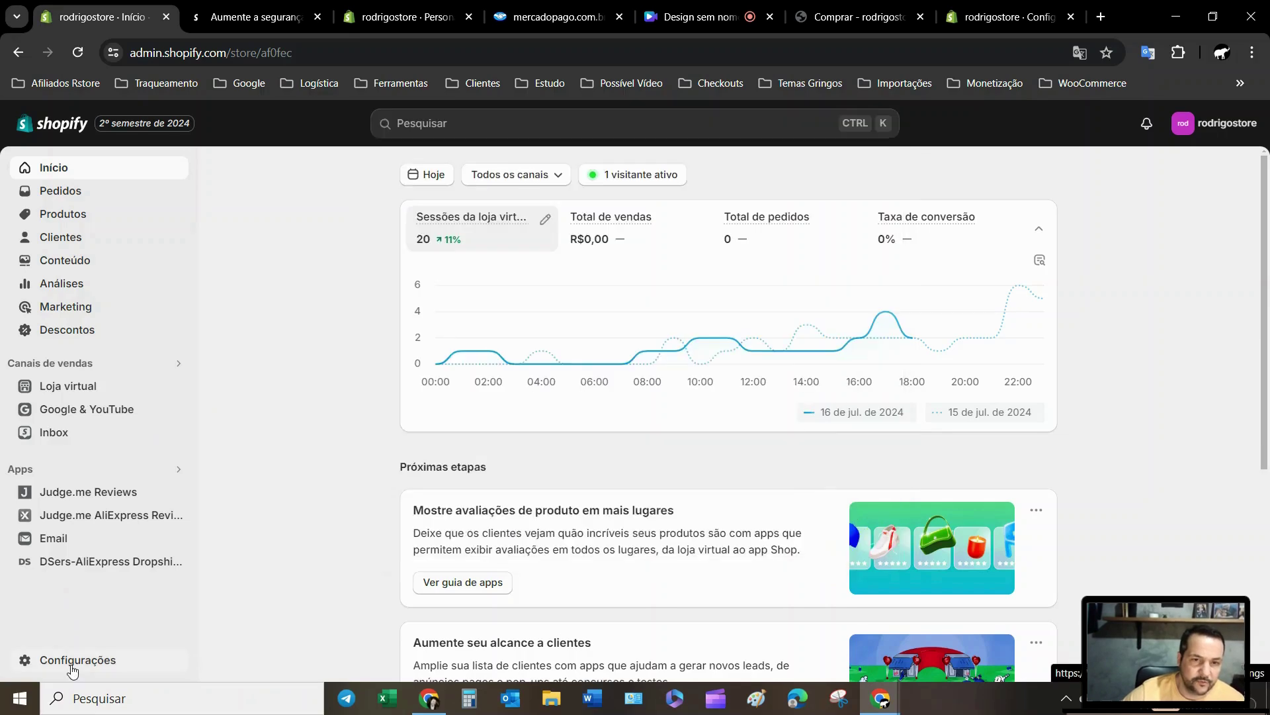
pyautogui.click(75, 667)
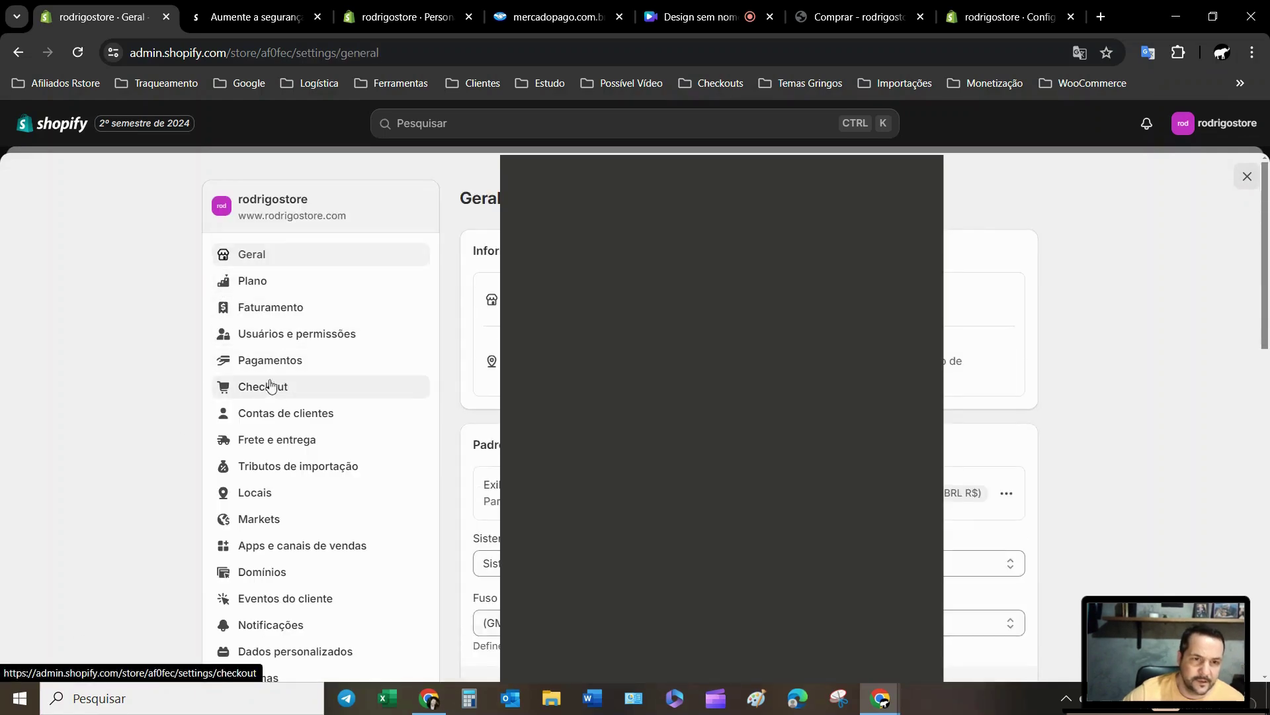
pyautogui.click(270, 364)
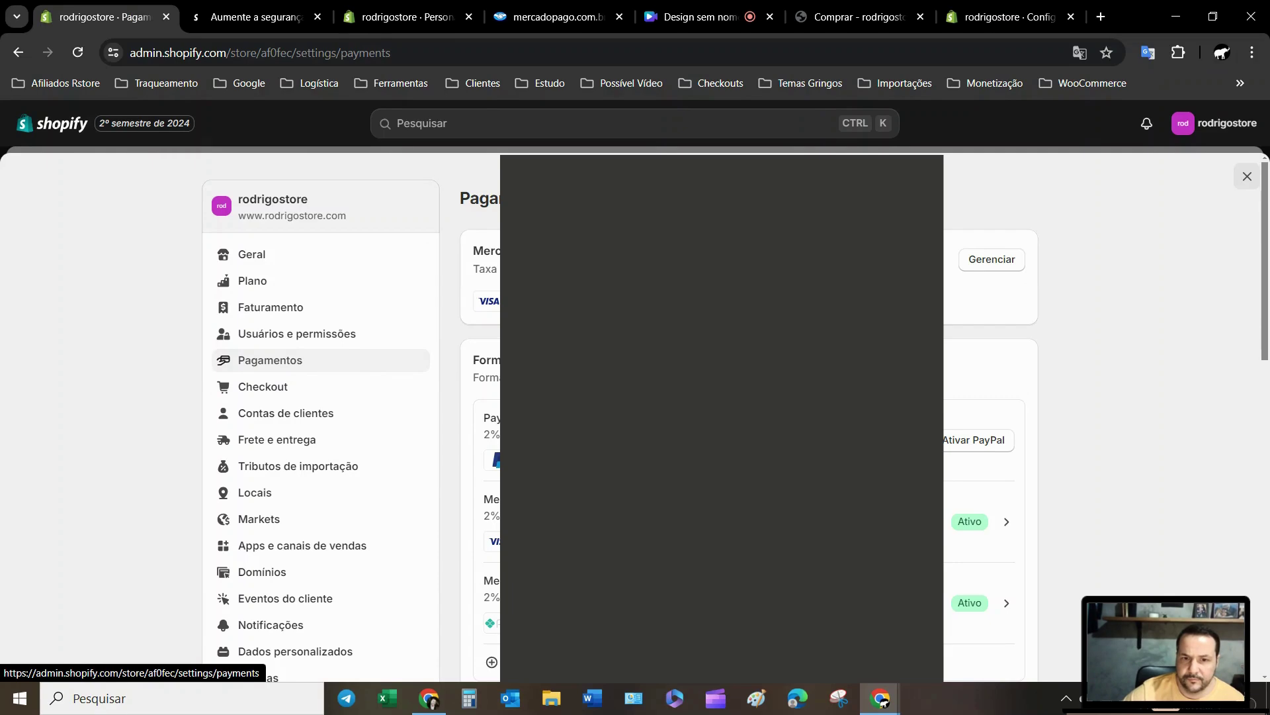
pyautogui.scroll(-1, 902, 470)
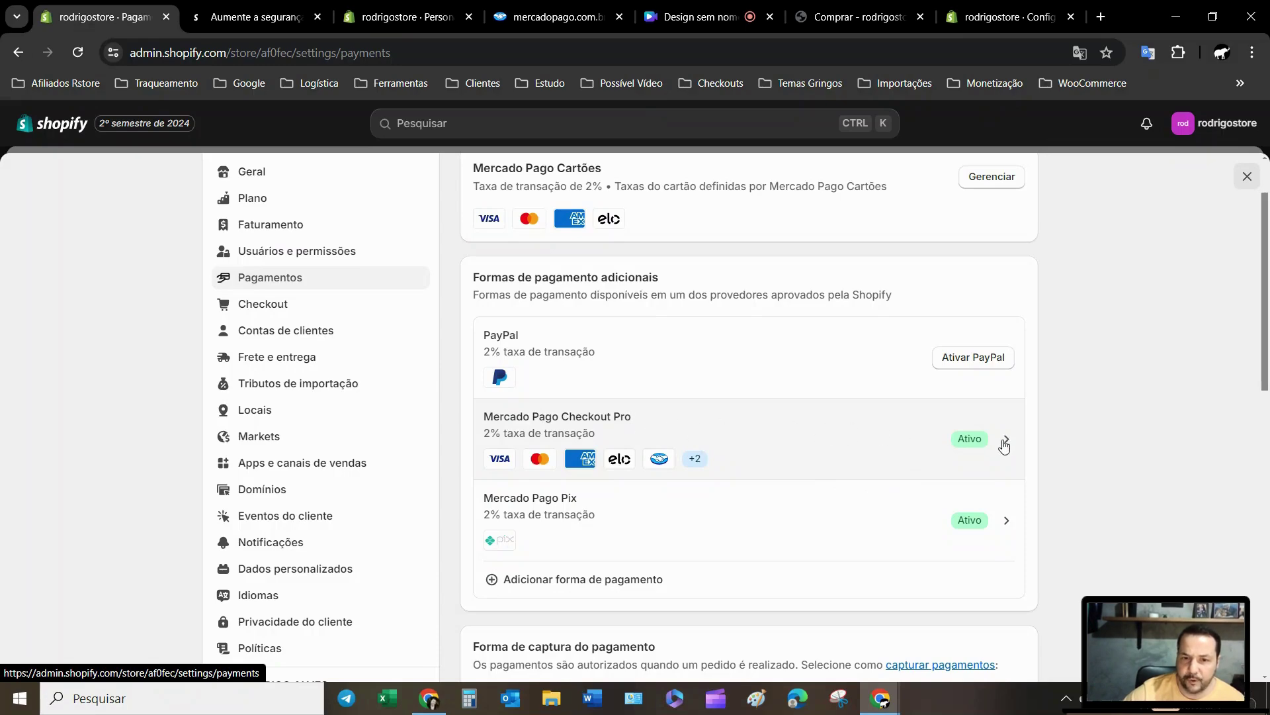
pyautogui.click(1006, 443)
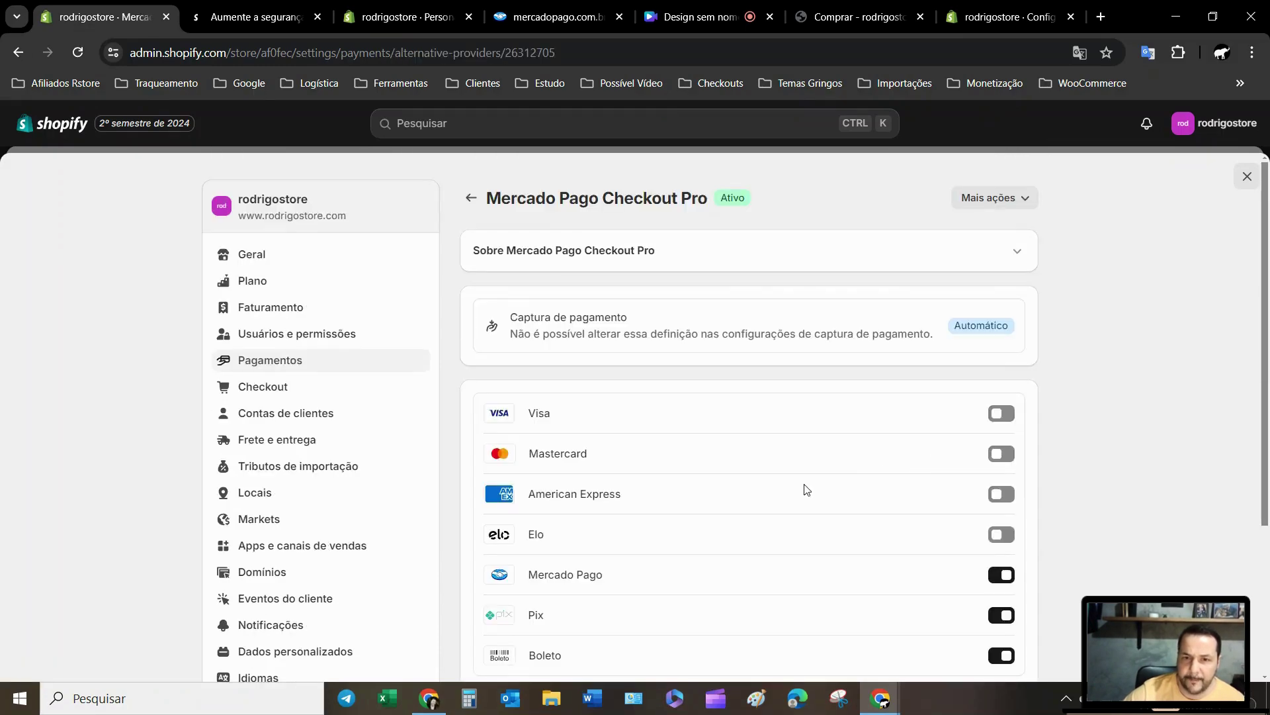
# Expand the description of Mercado Pago Checkout Pro and review its payment methods and test mode options
pyautogui.scroll(-2, 807, 490)
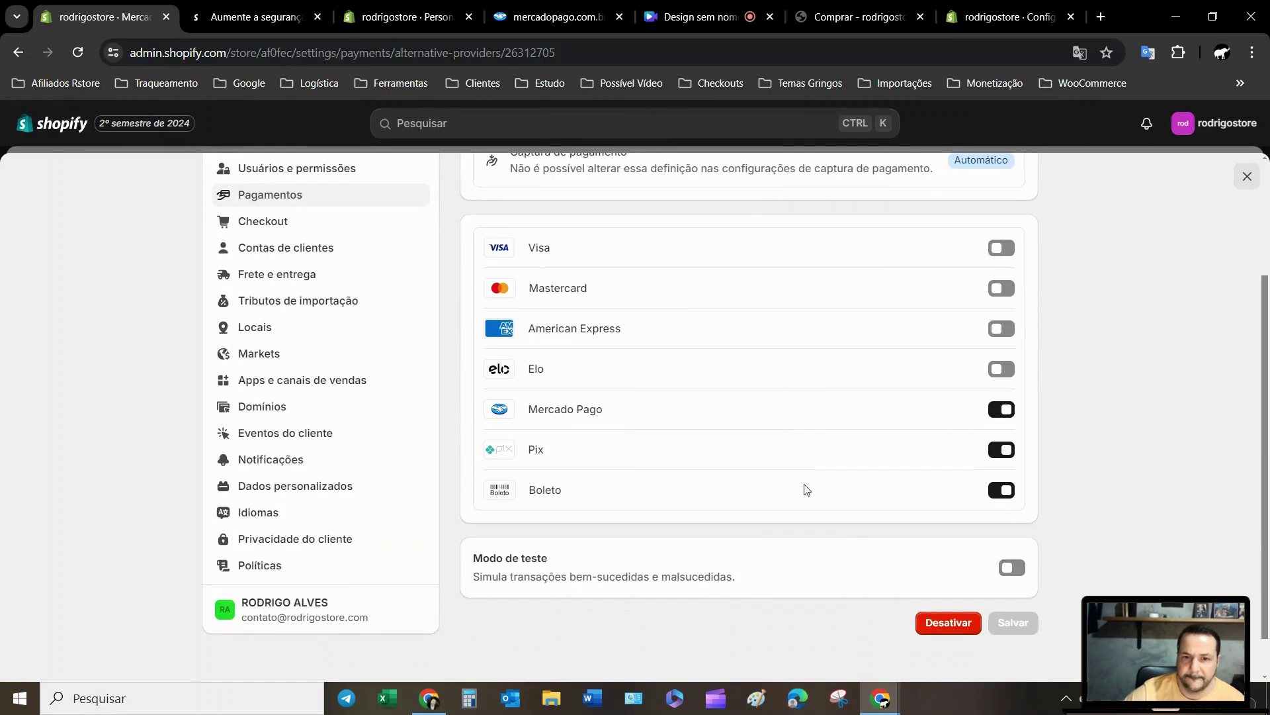
pyautogui.scroll(2, 807, 490)
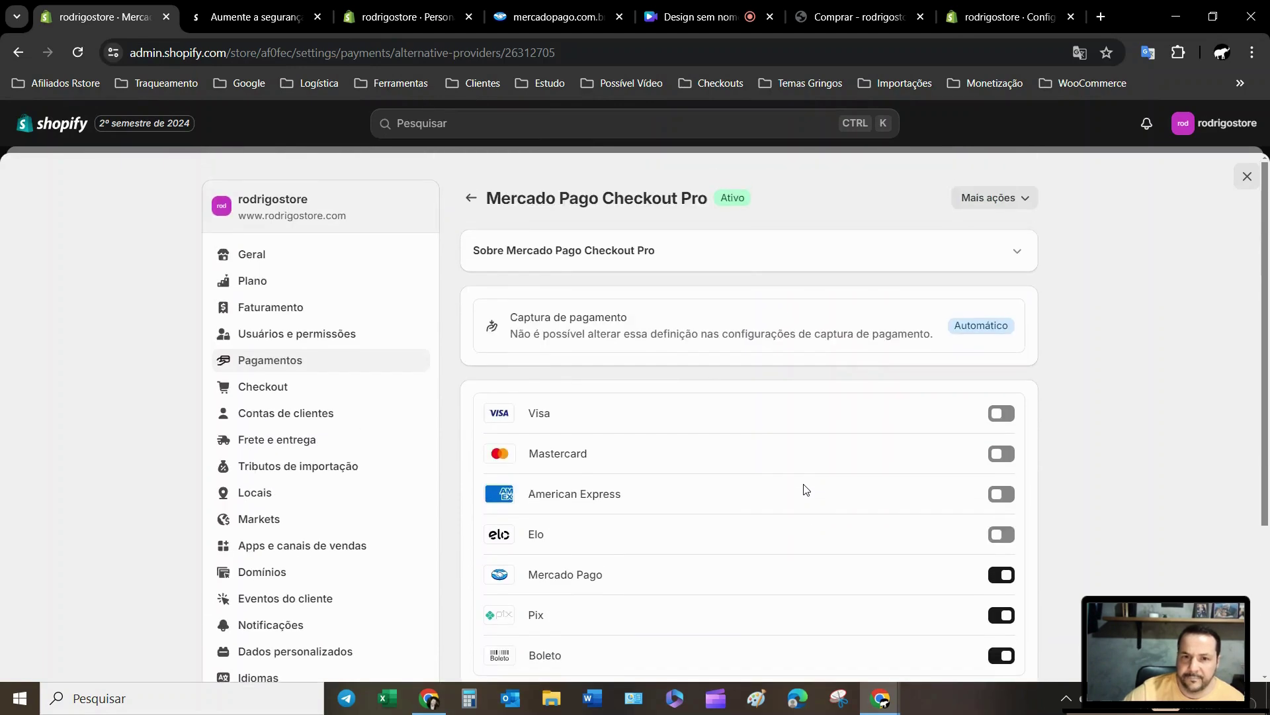
pyautogui.click(1015, 252)
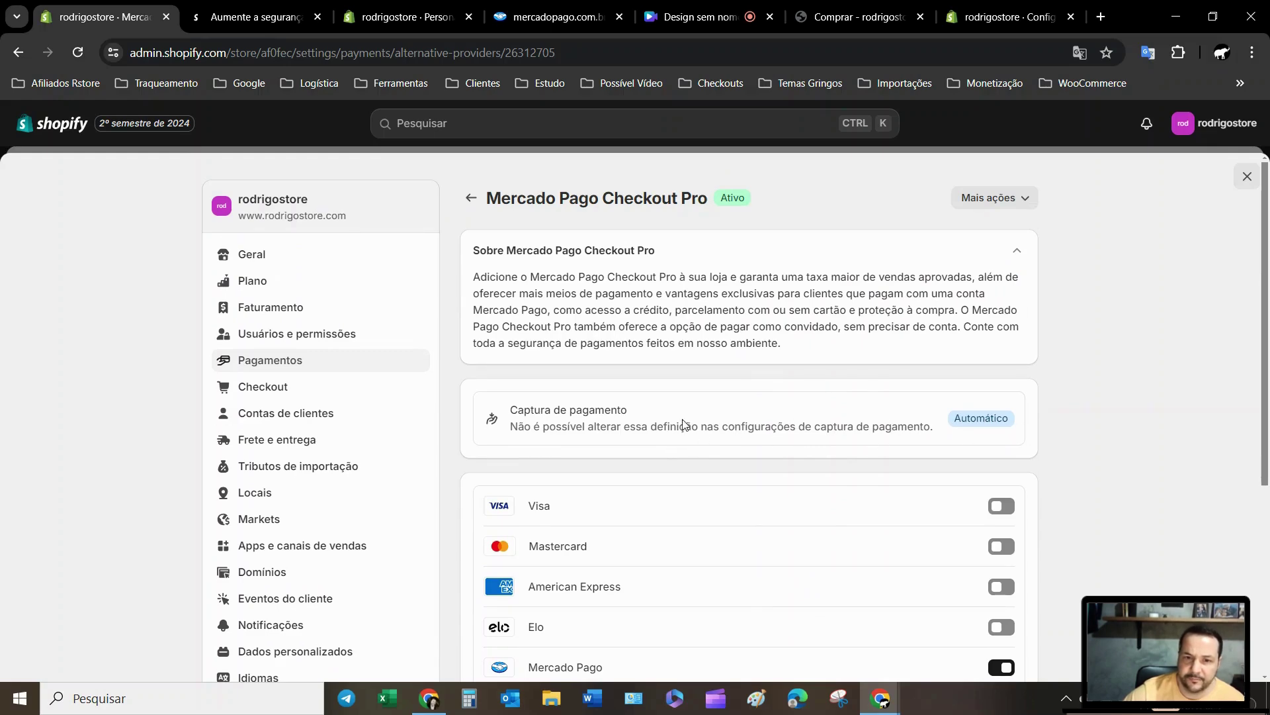
pyautogui.scroll(-5, 621, 428)
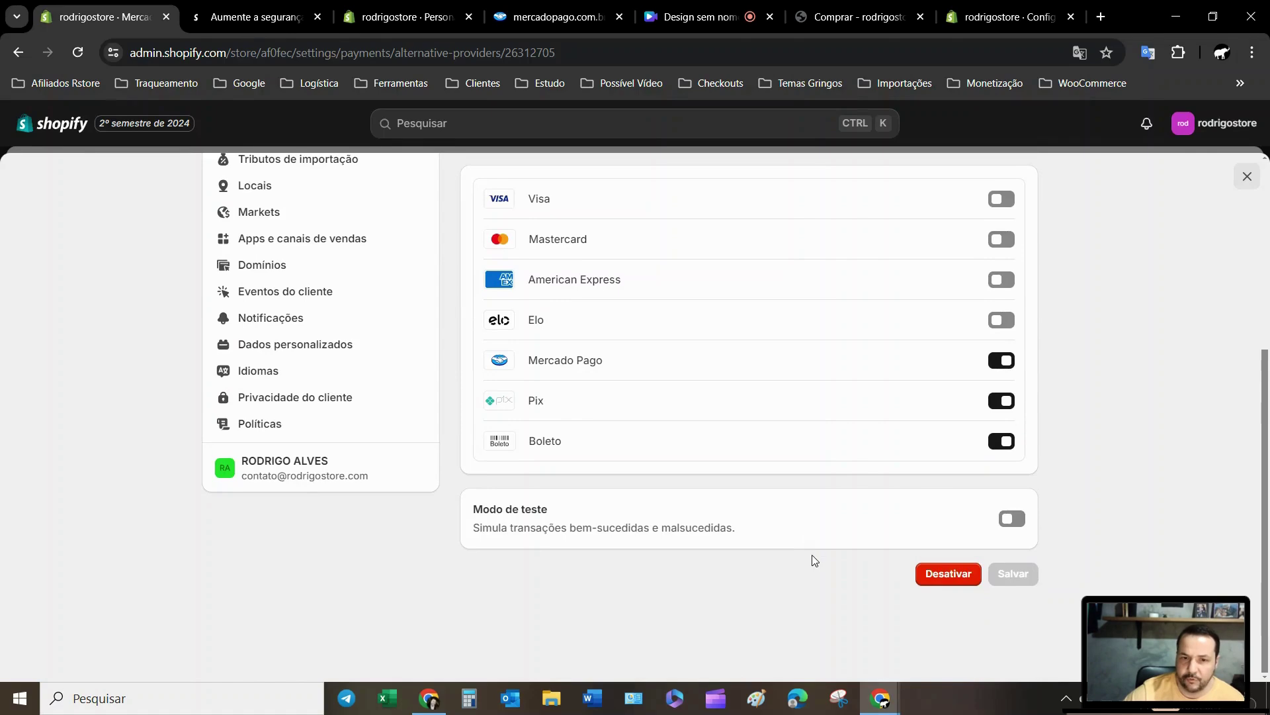
pyautogui.scroll(1, 814, 558)
pyautogui.scroll(3, 815, 559)
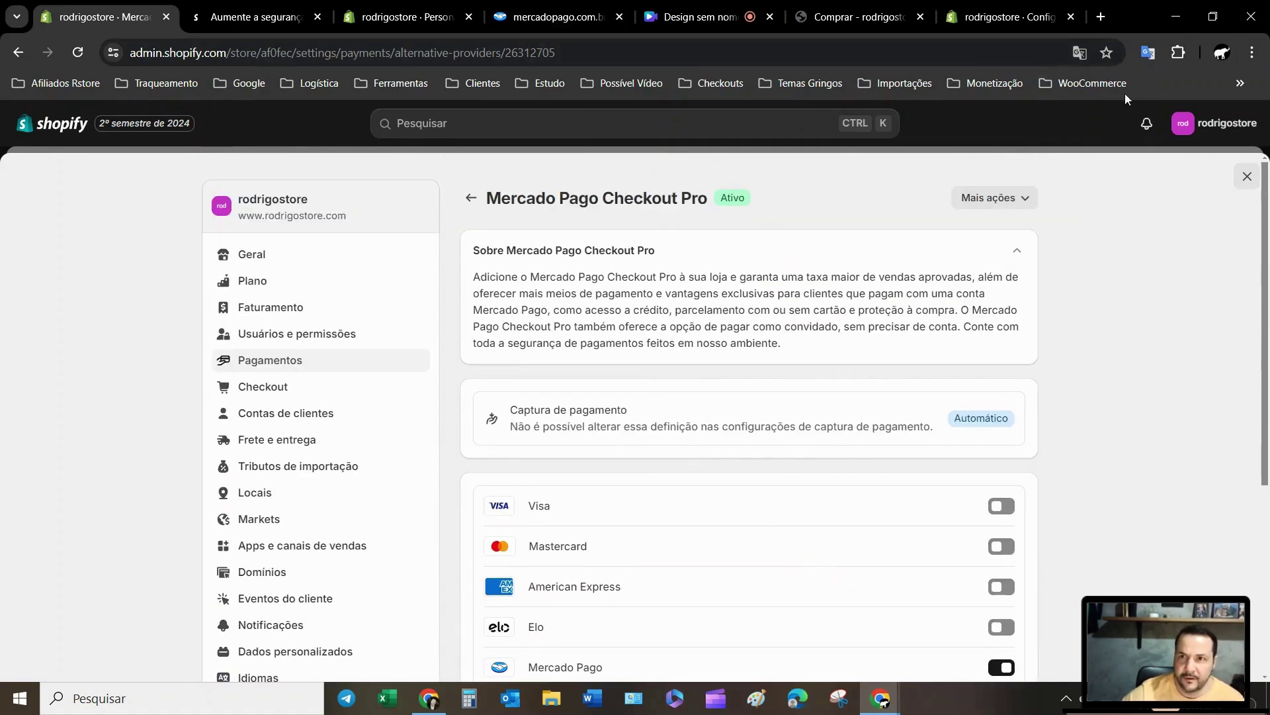
# Look through the Possível Vídeo bookmarks in a new browser tab, and return to the store's payment settings overview in the Shopify admin
pyautogui.click(610, 79)
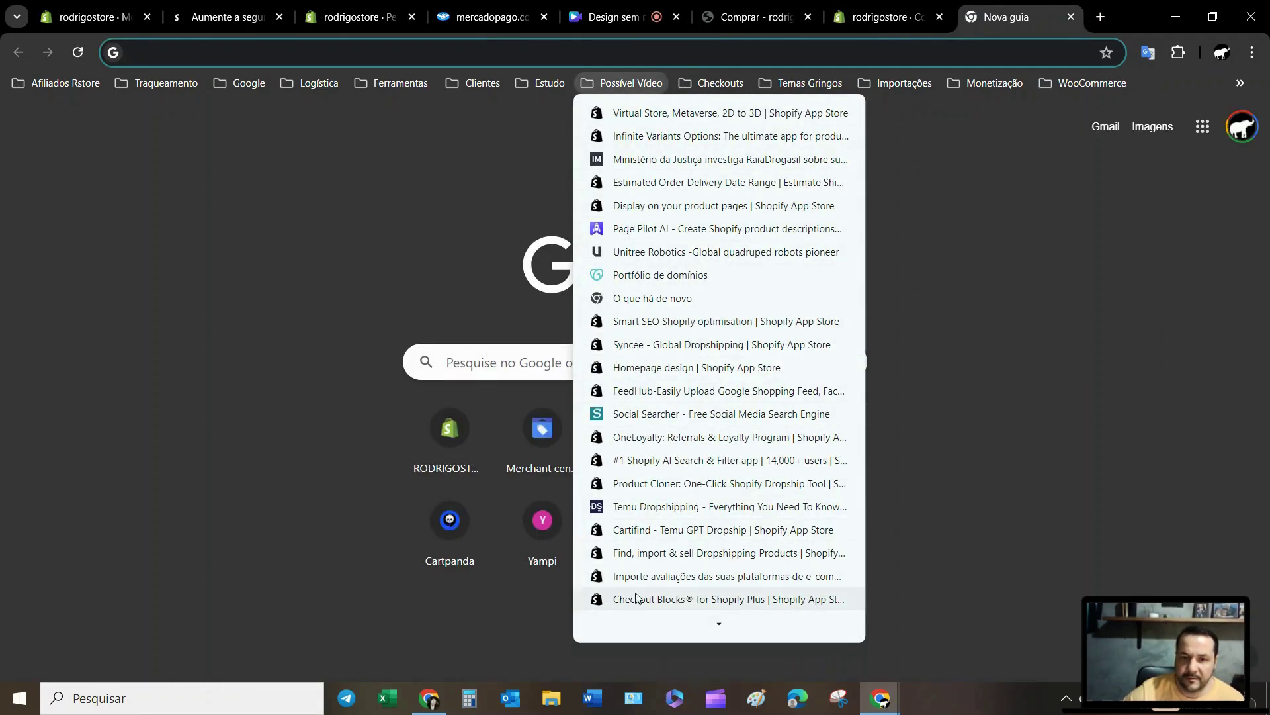
pyautogui.scroll(-5, 655, 585)
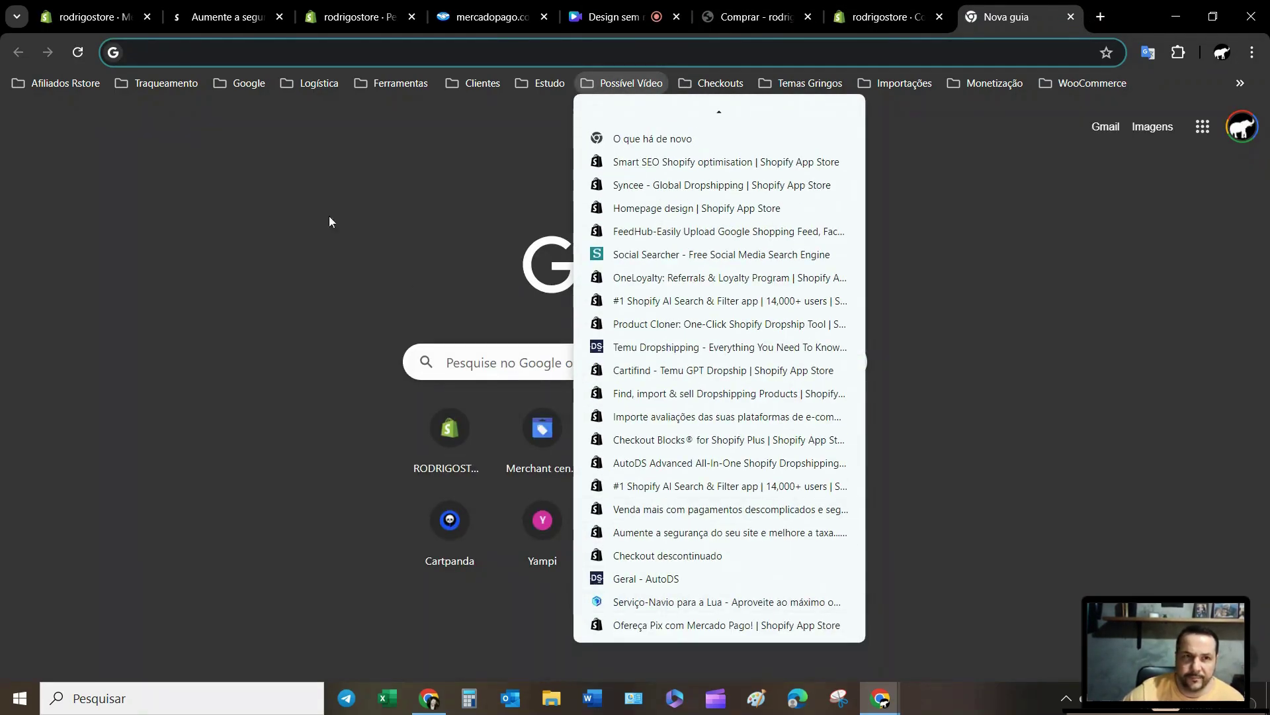
pyautogui.click(131, 21)
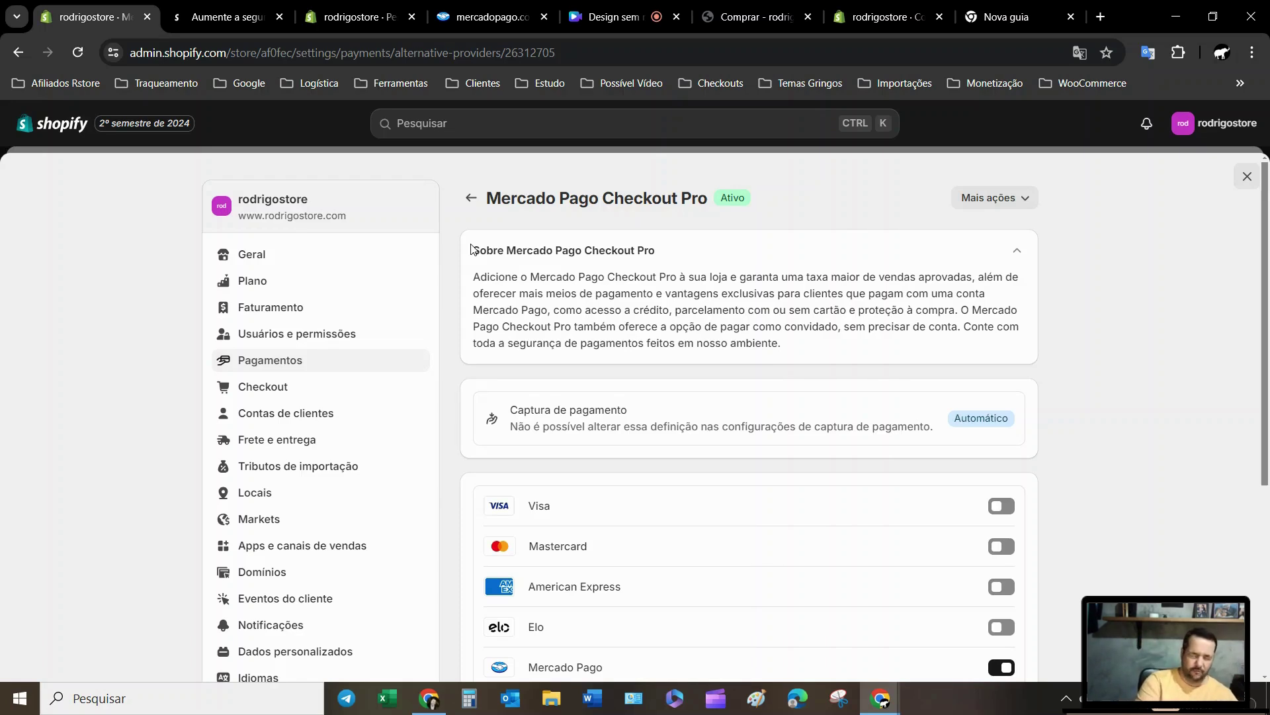
pyautogui.click(471, 199)
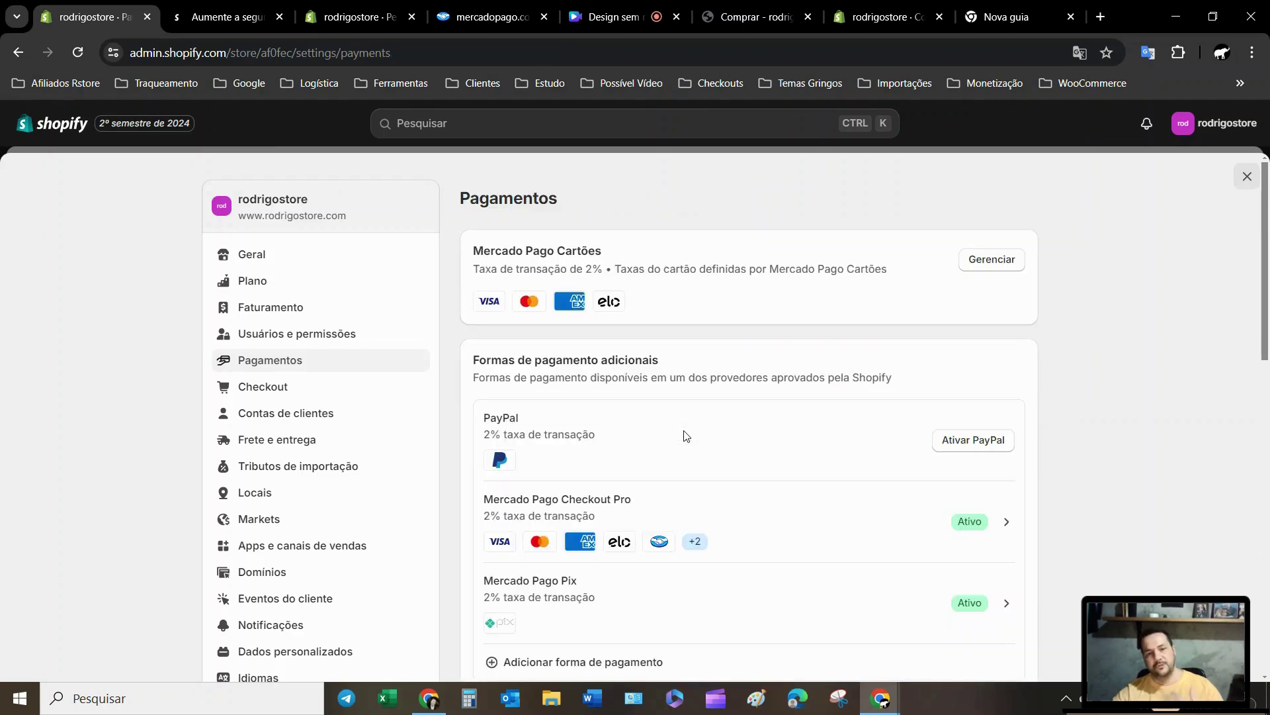